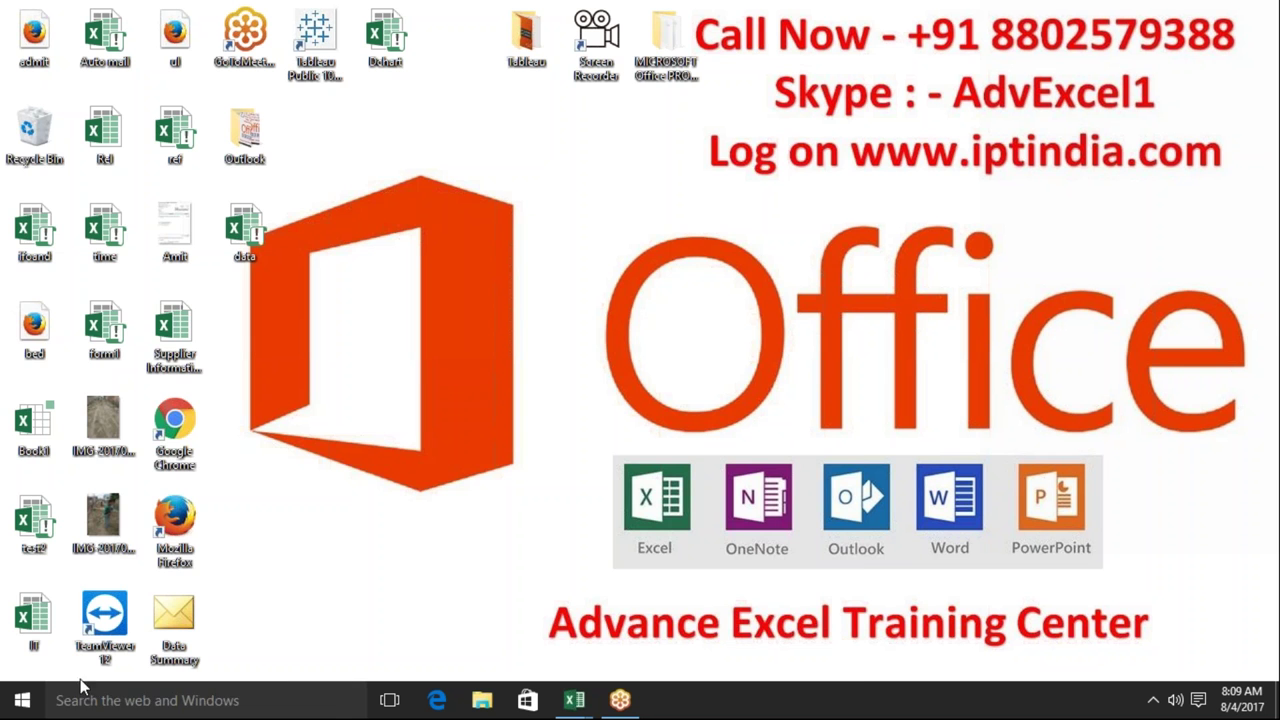
Step: Search the Start menu for '2016' and launch Word 2016 from the results
left_click(22, 700)
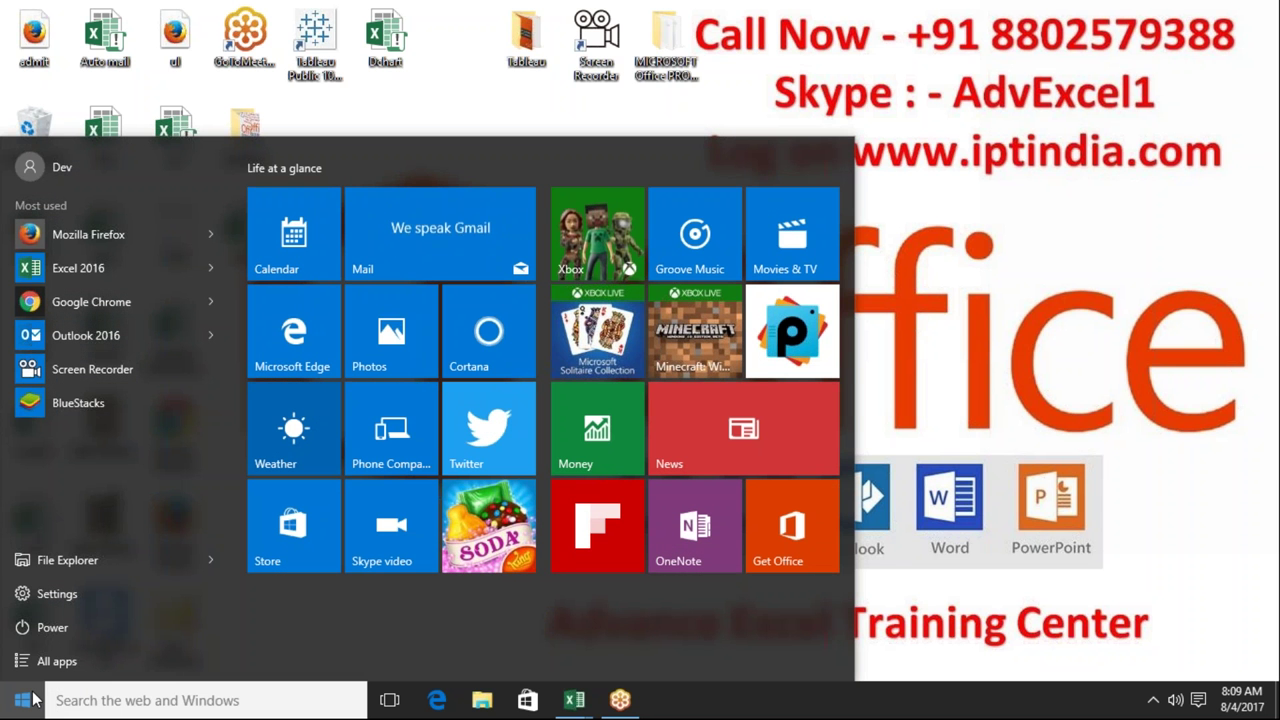
type("201")
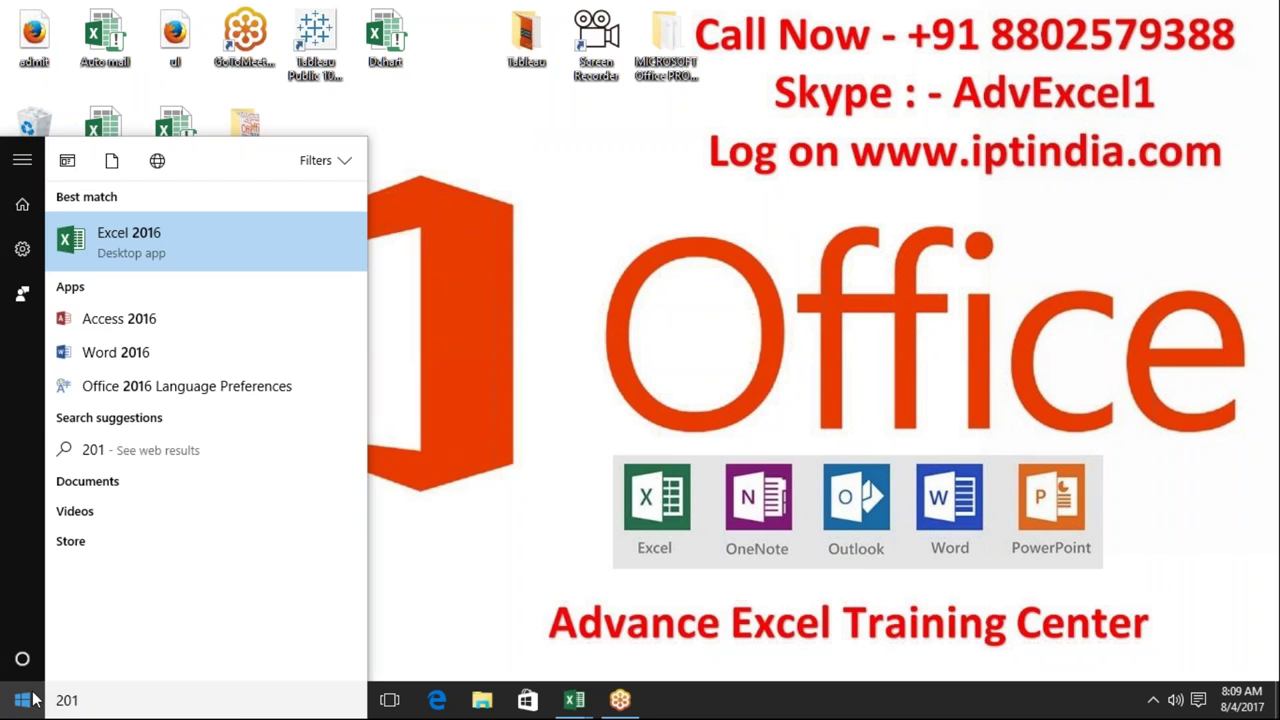
type("6")
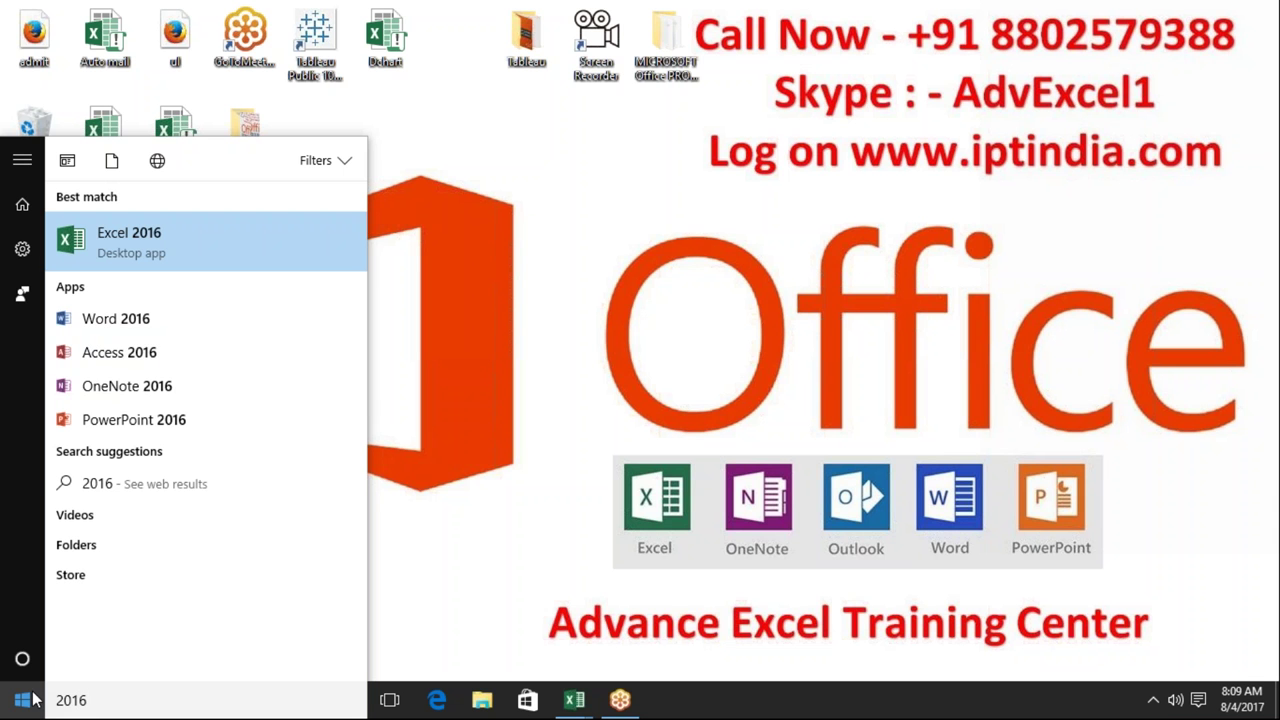
left_click(95, 330)
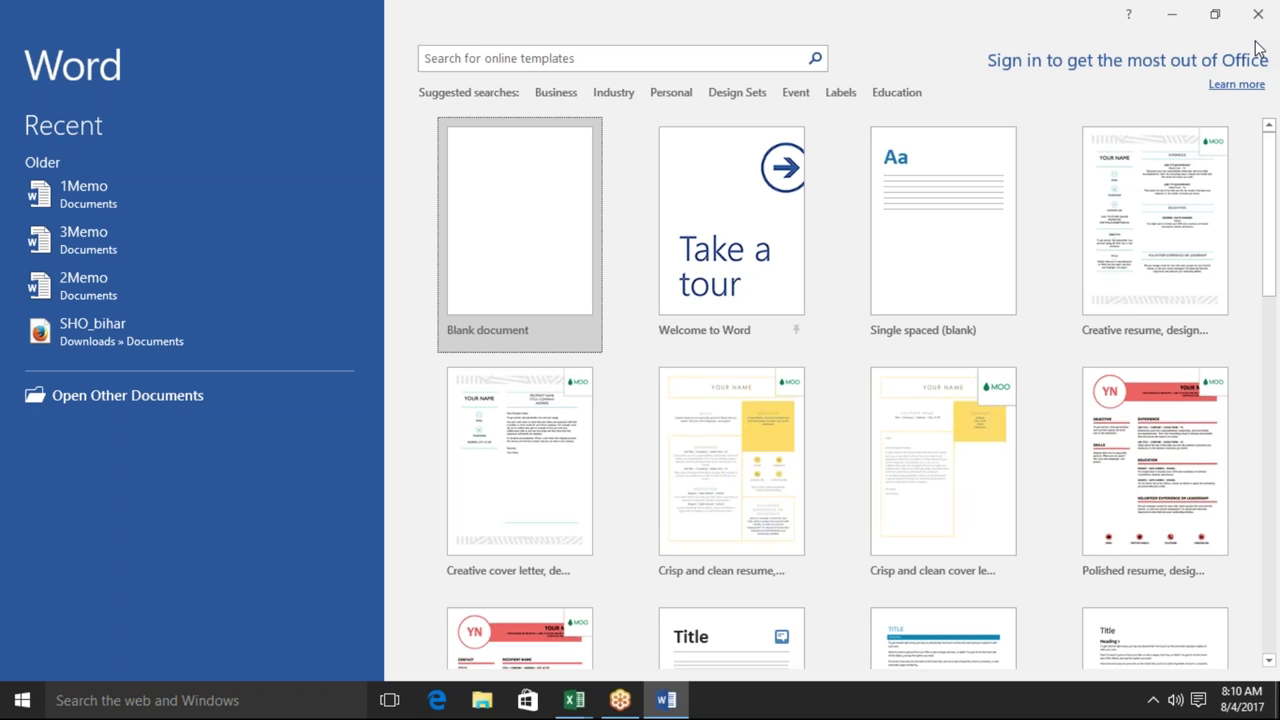
Step: Scroll the template gallery down and back to the top, then select the online templates search box
left_click_drag(1269, 200, 1277, 572)
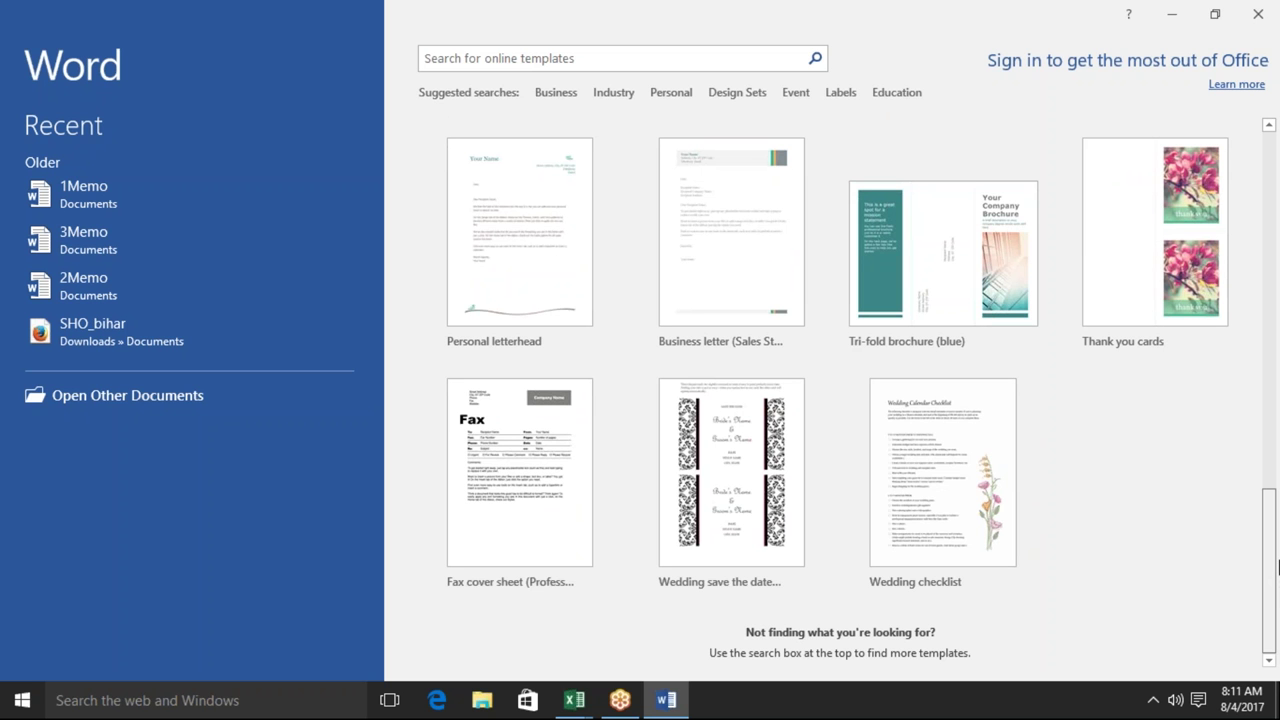
left_click_drag(1277, 518, 1277, 228)
scroll(1277, 186, "up", 2)
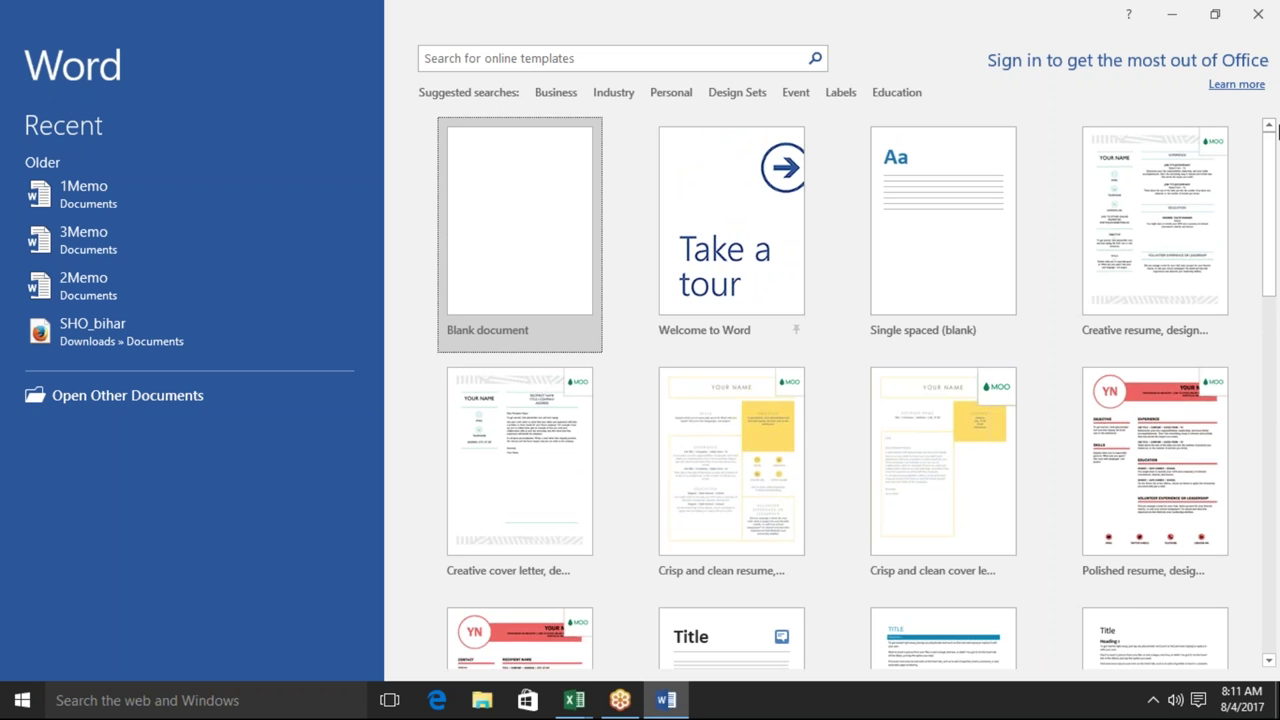
left_click(620, 58)
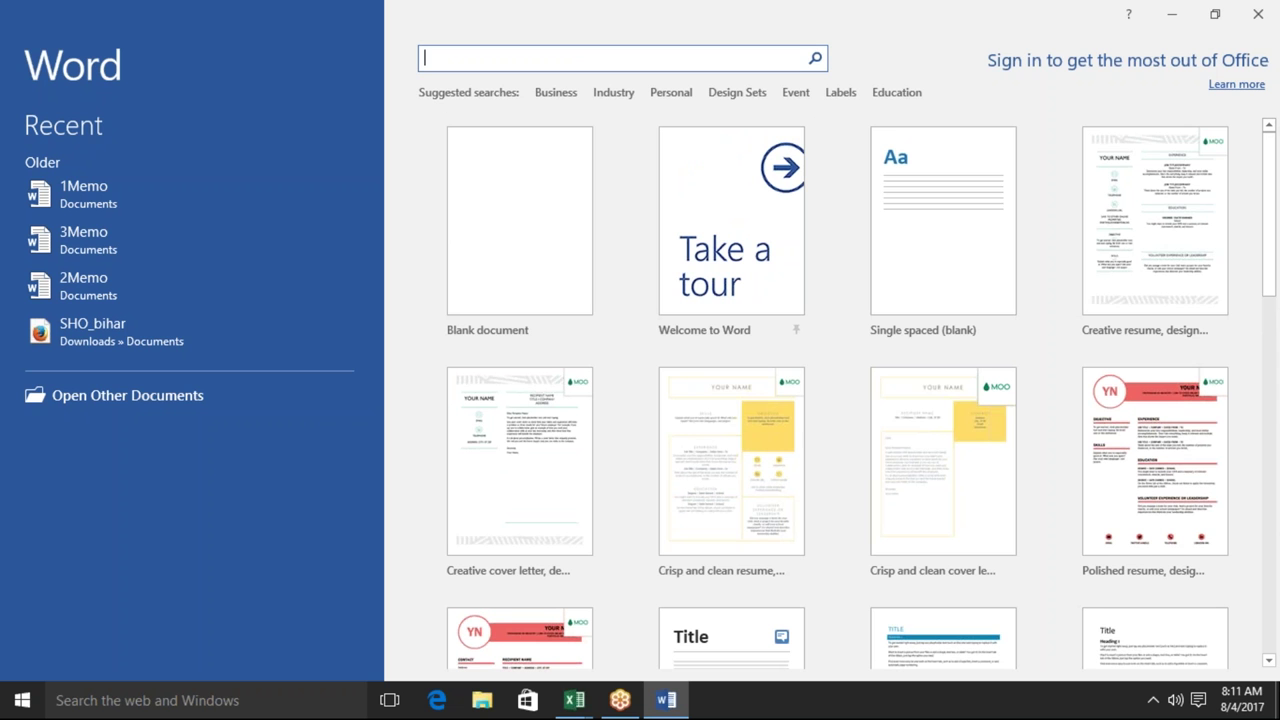
Step: Search online templates for 'certificate' and preview the Certificate of participation template
type("cer")
type("tificate")
key("Return")
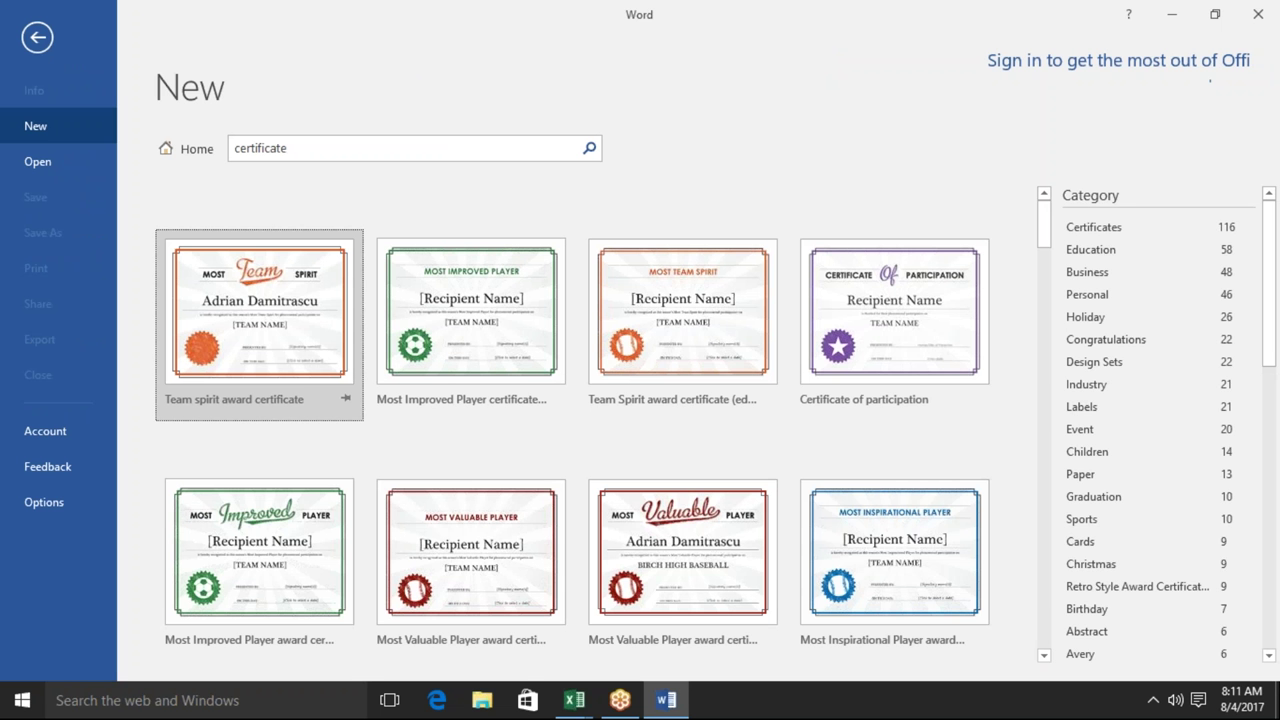
left_click(320, 151)
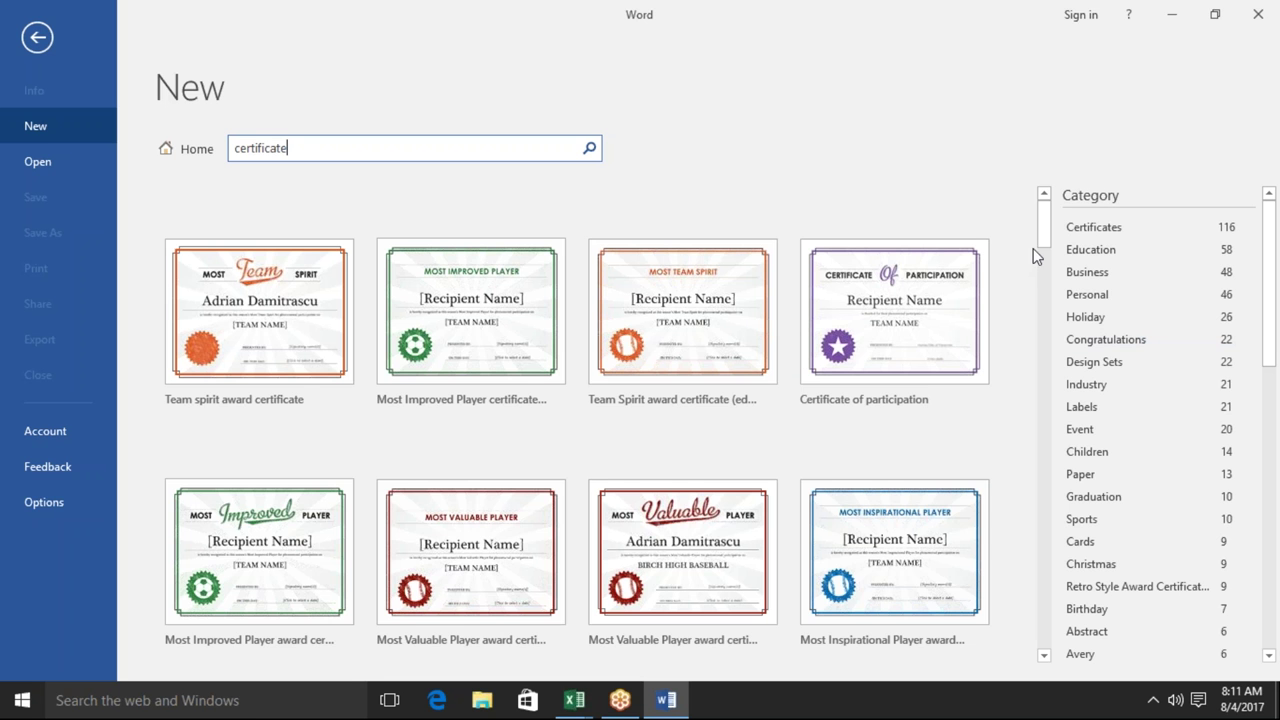
mouse_move(1038, 250)
left_mouse_down()
mouse_move(1060, 342)
mouse_move(1048, 219)
left_mouse_up()
left_click(857, 326)
Step: Create the Certificate of participation document and check its TEAM NAME and presenter placeholders
left_click(797, 490)
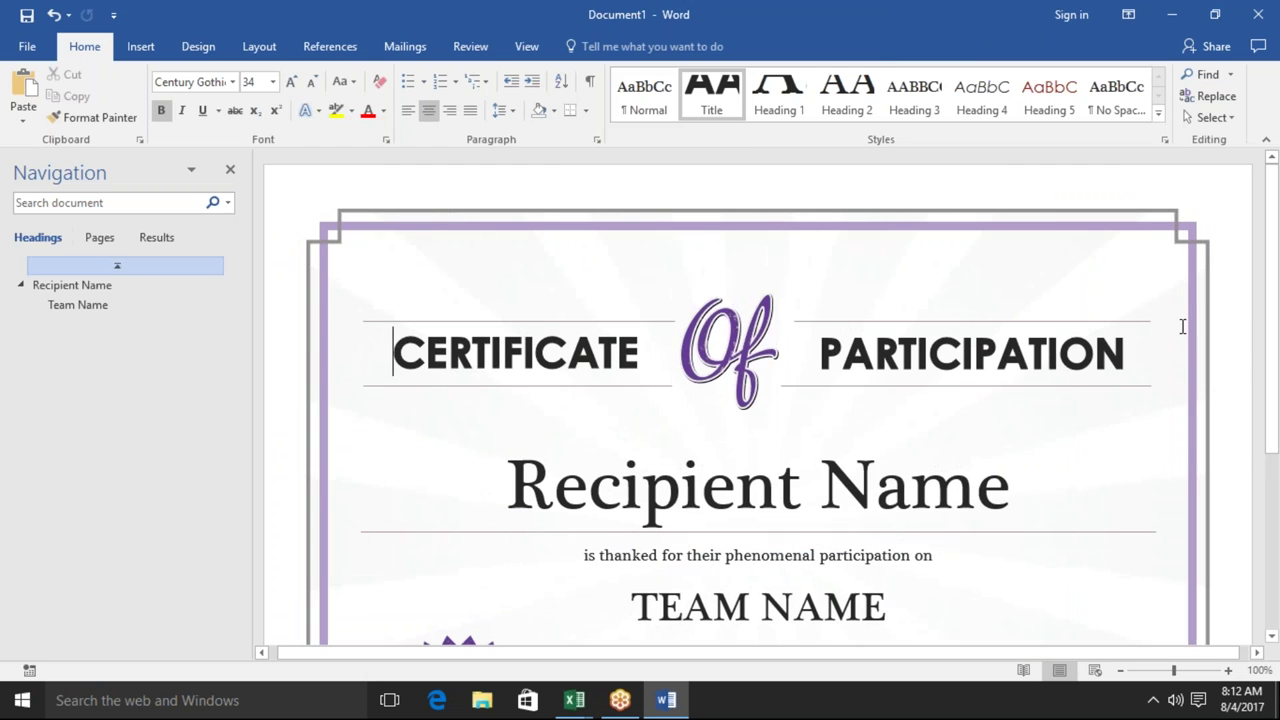
left_click_drag(1272, 288, 1278, 355)
left_click_drag(966, 399, 494, 374)
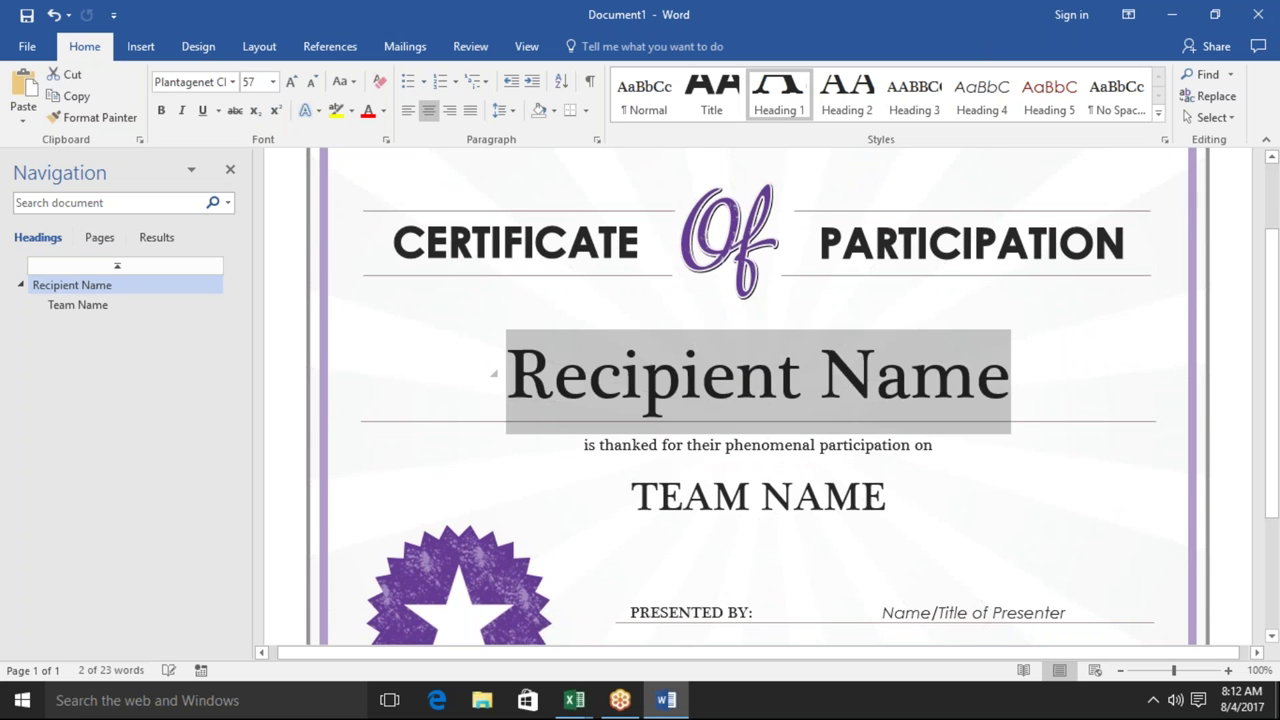
left_click(905, 500)
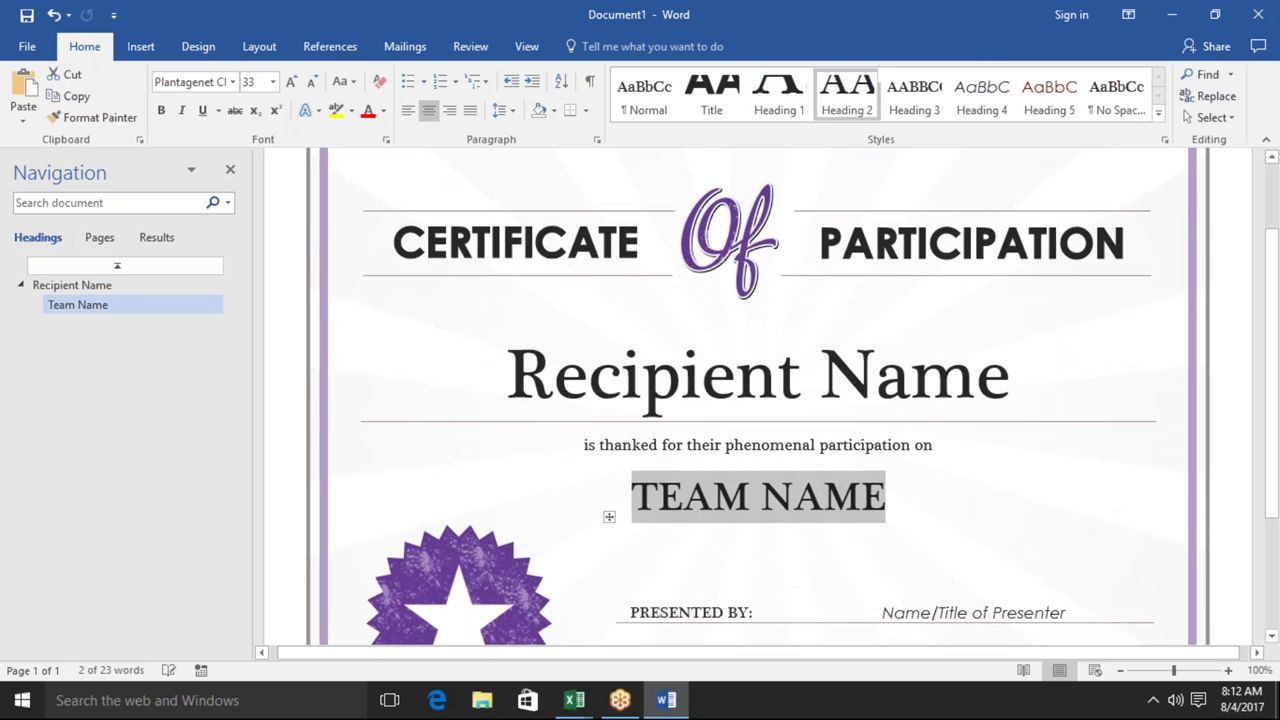
left_click(896, 595)
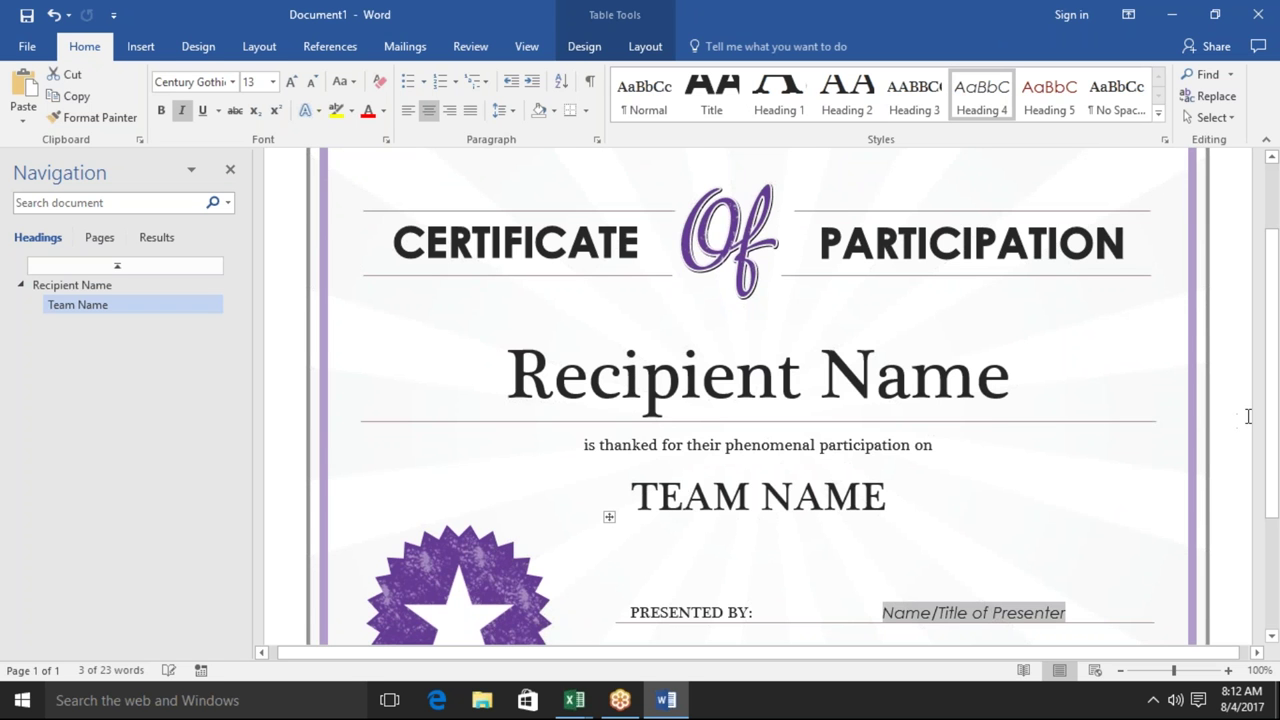
scroll(1276, 380, "up", 2)
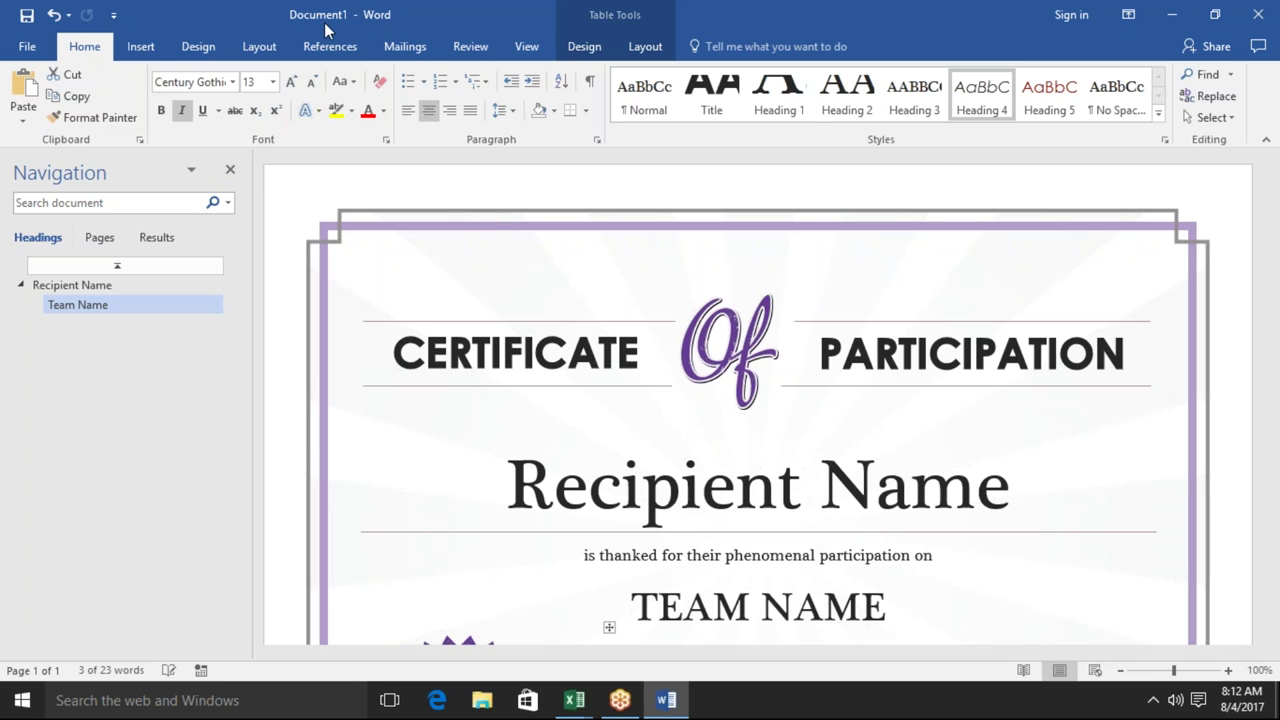
left_click(27, 46)
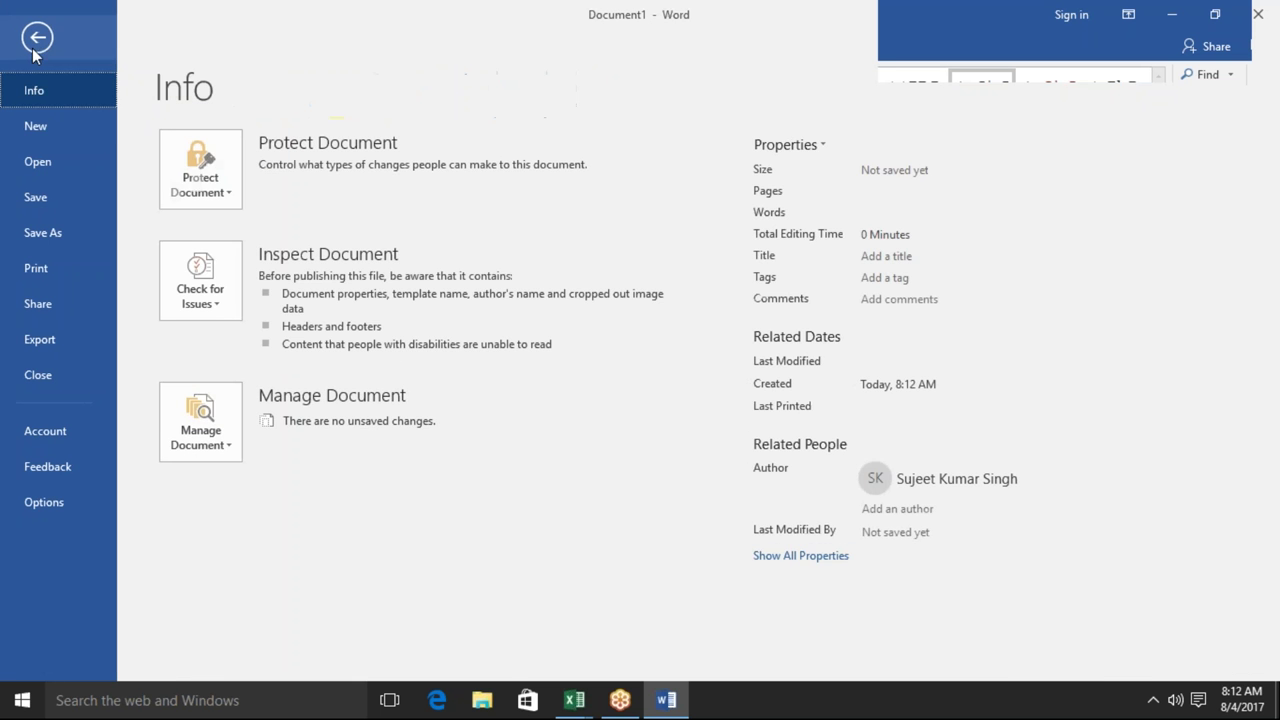
Step: Create a new blank document from the File > New page
left_click(56, 133)
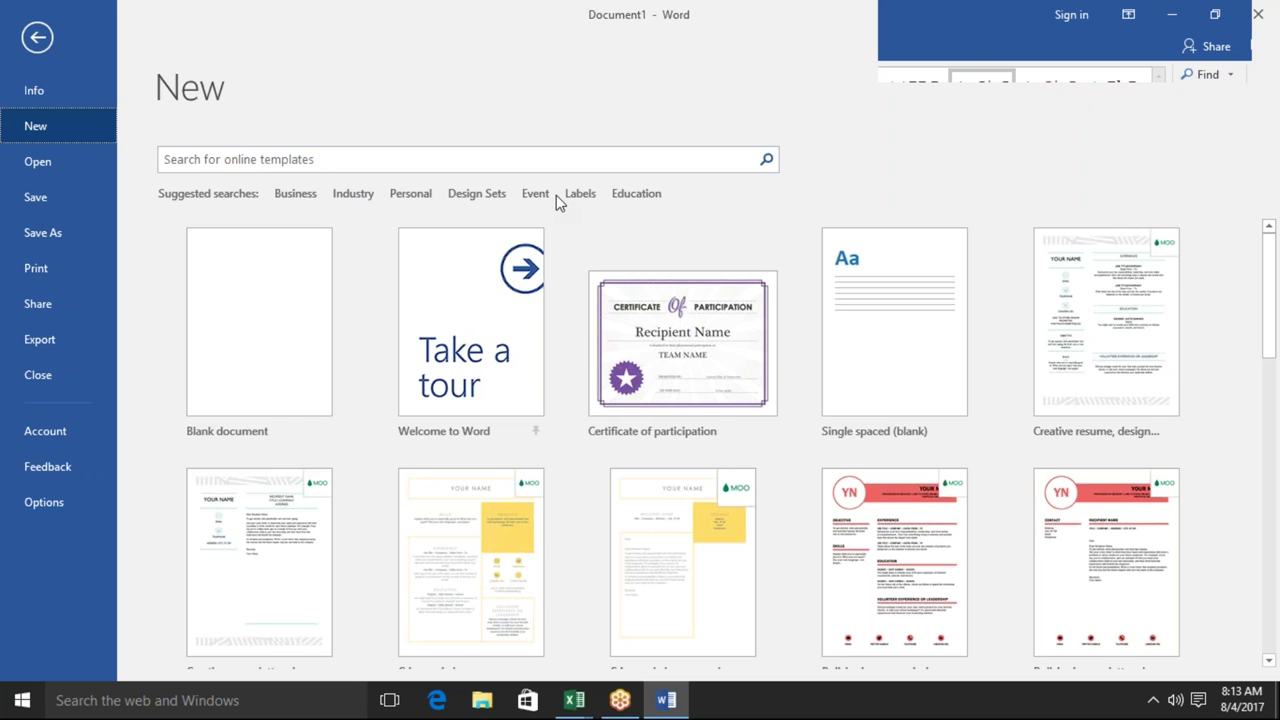
left_click(303, 154)
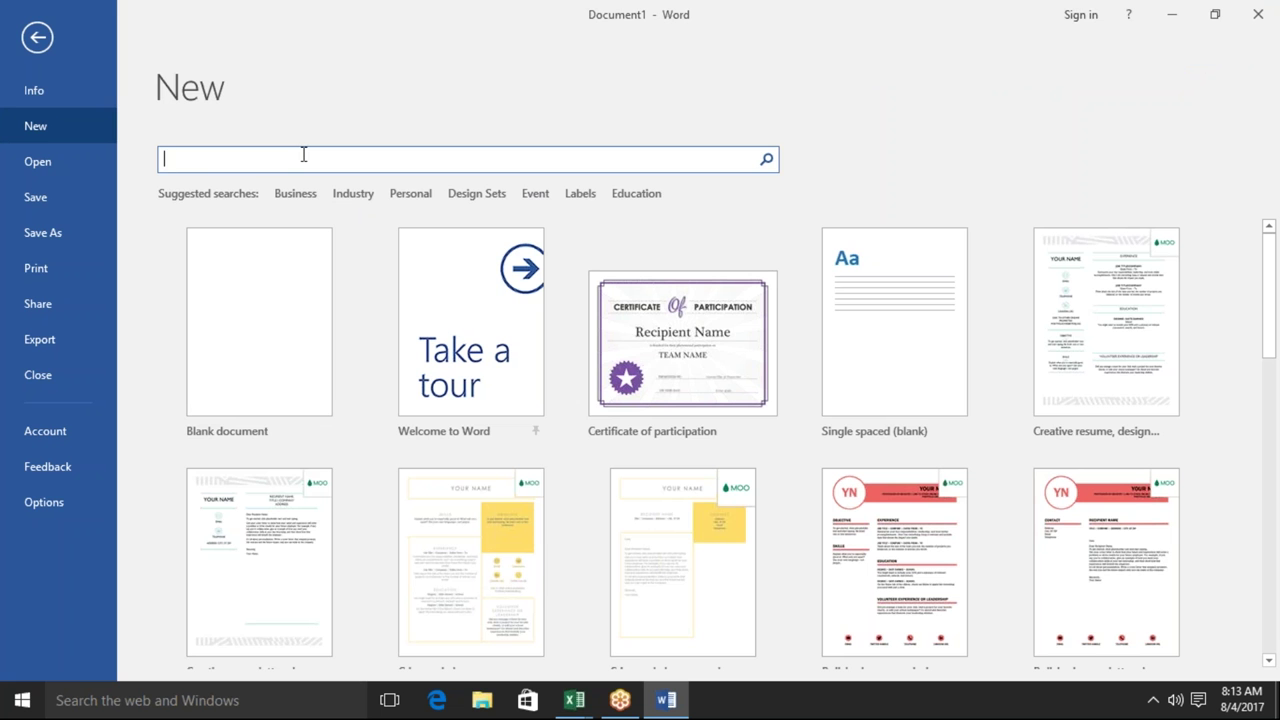
left_click(249, 344)
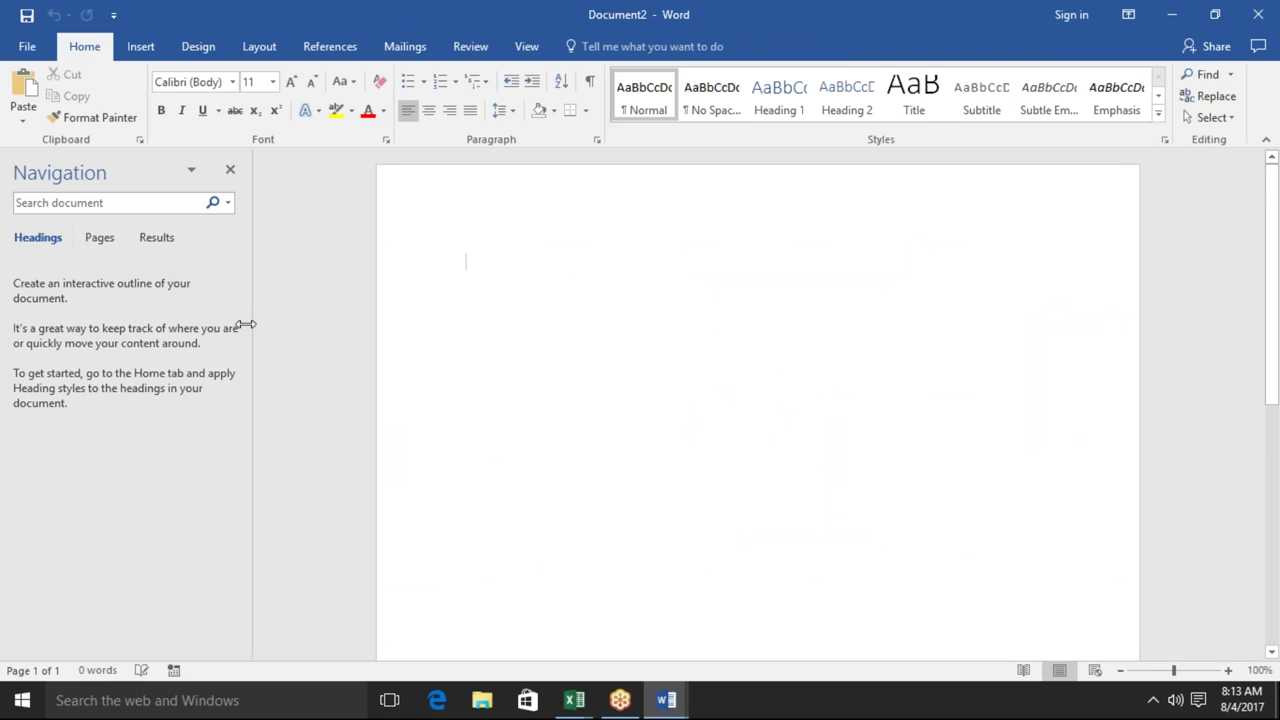
Step: Hide the Navigation pane, type and erase 'the new delhi city', then start saving
left_click(229, 171)
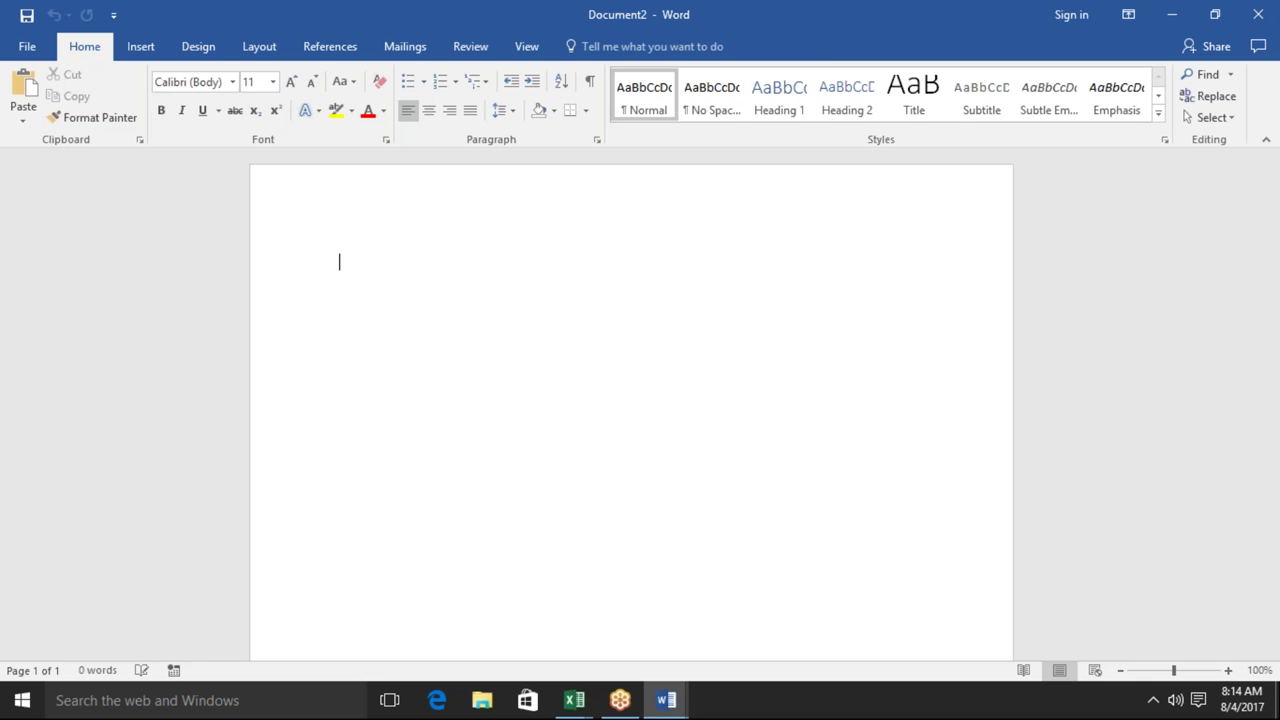
type("the ")
type("new delhi ")
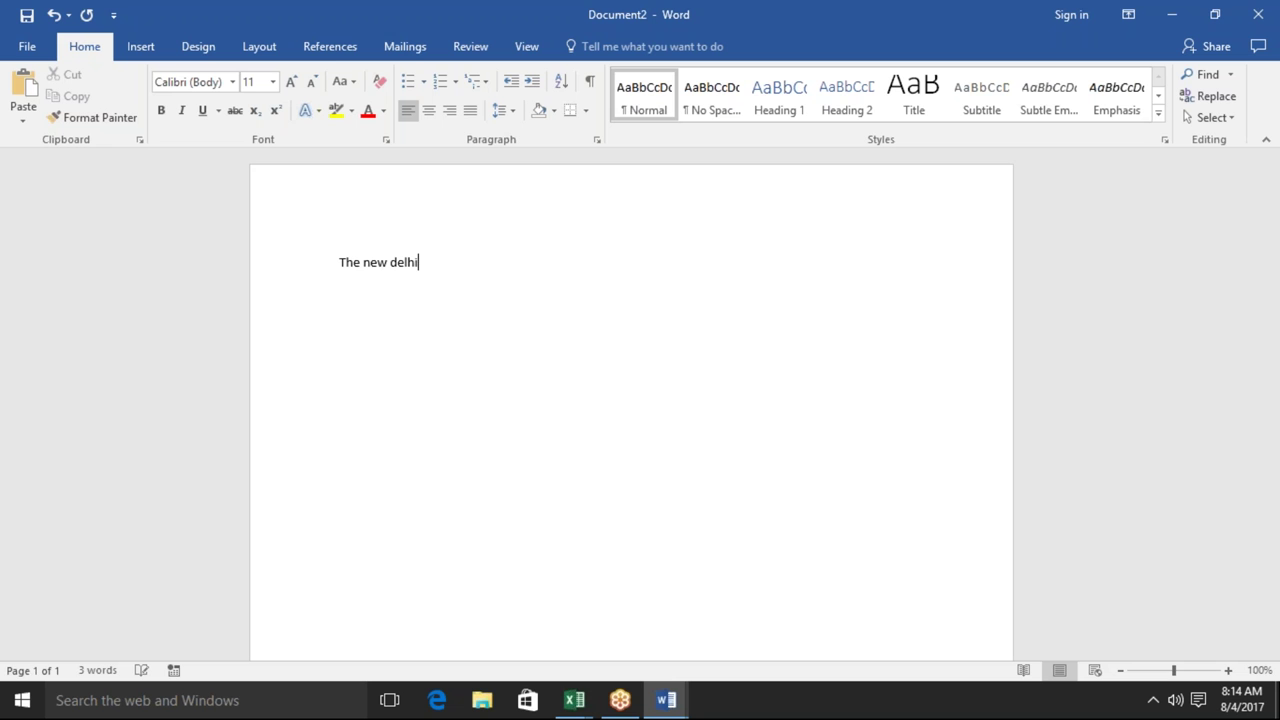
type("city")
key("BackSpace")
key("BackSpace")
key("BackSpace")
key("BackSpace")
key("BackSpace")
key("BackSpace")
key("BackSpace")
key("BackSpace")
key("BackSpace")
key("BackSpace")
key("BackSpace")
left_click(27, 15)
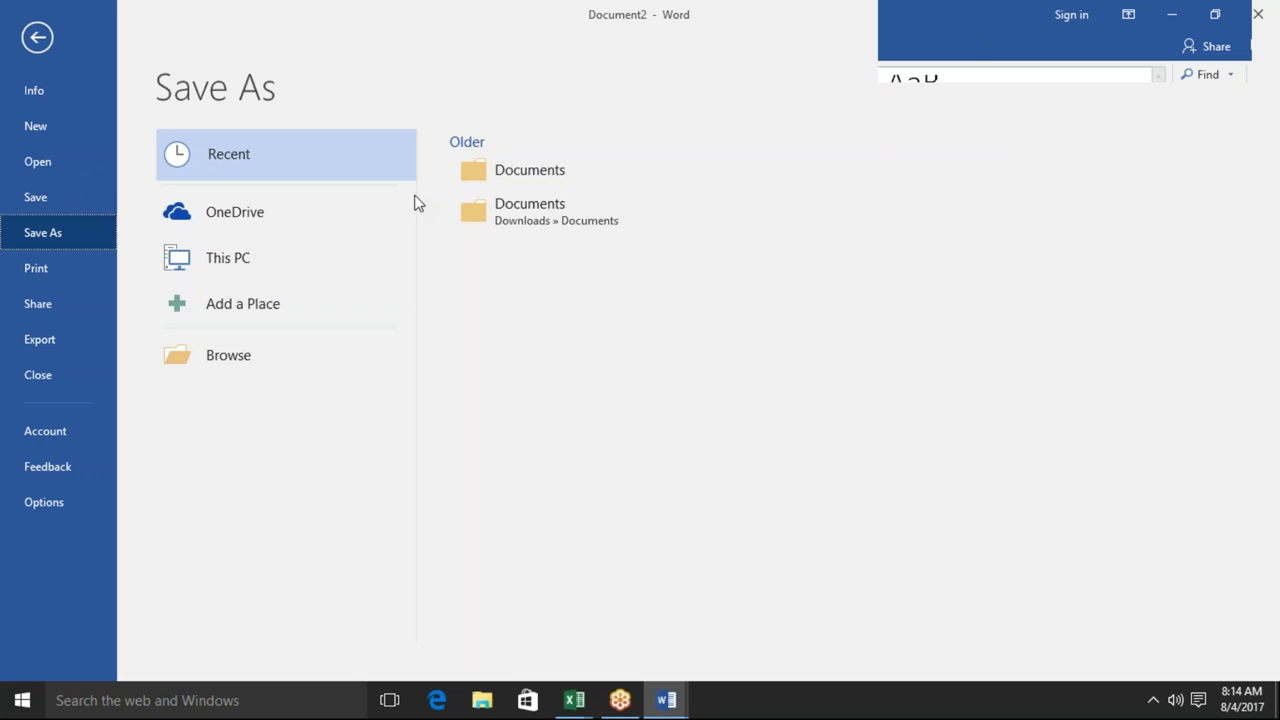
Step: Choose OneDrive as the Save As location and begin signing in to it
left_click(390, 214)
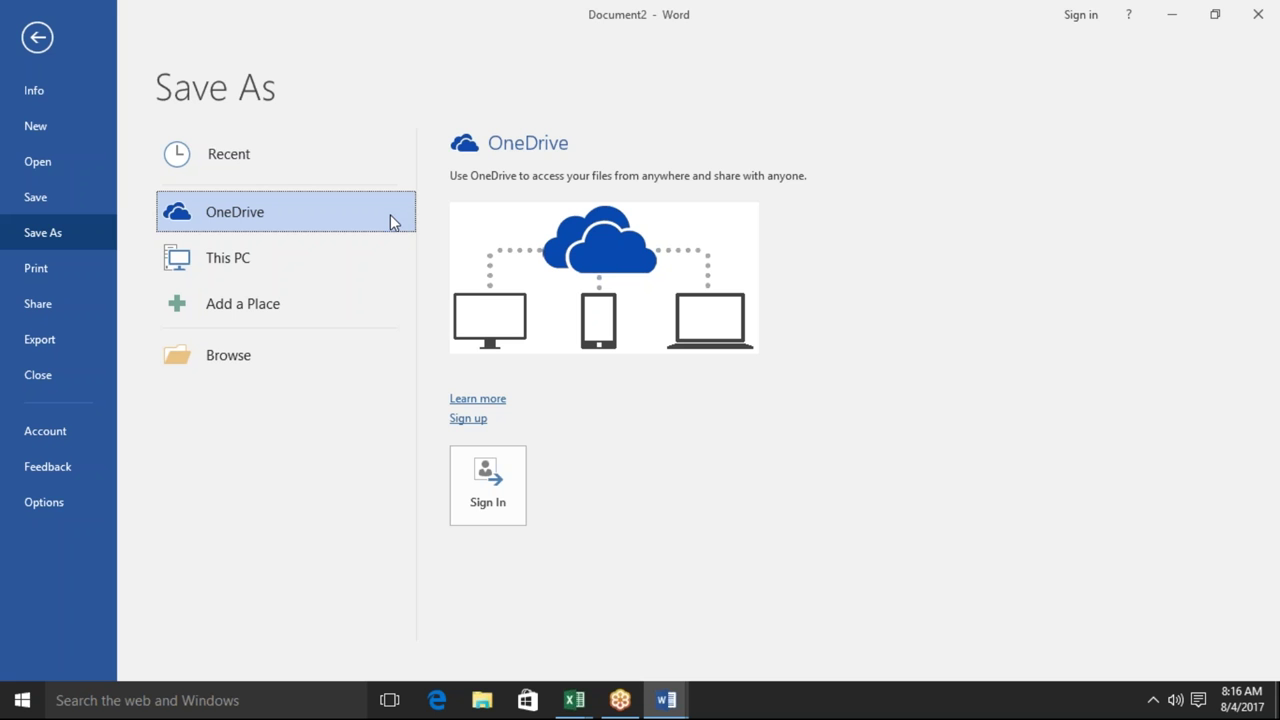
left_click(477, 490)
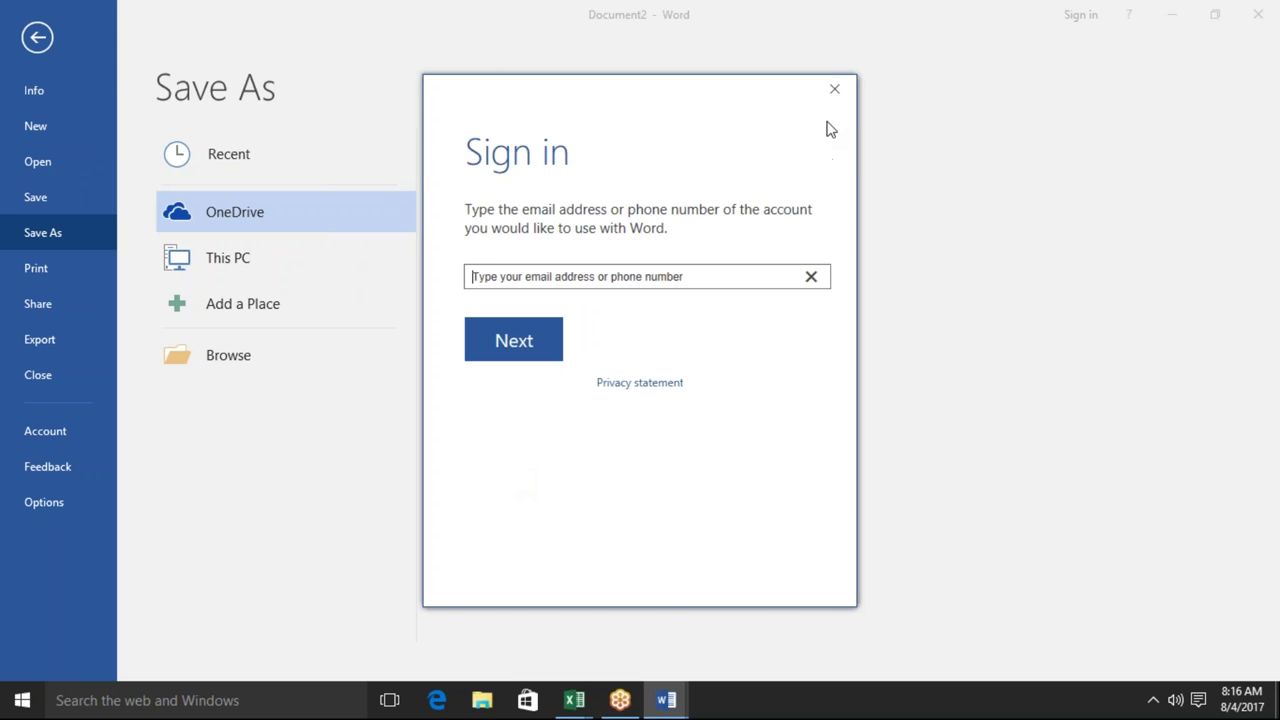
left_click(836, 90)
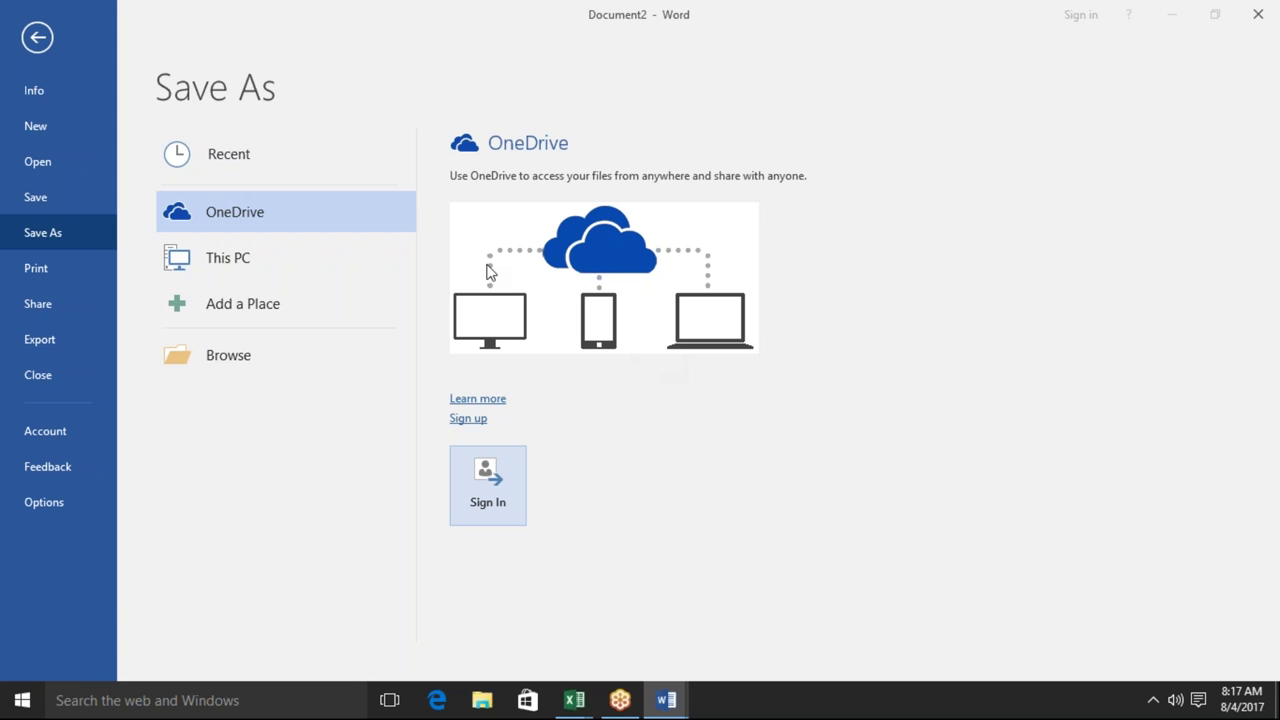
Step: Save the blank document to the Documents folder as 'first Doctoment'
left_click(195, 261)
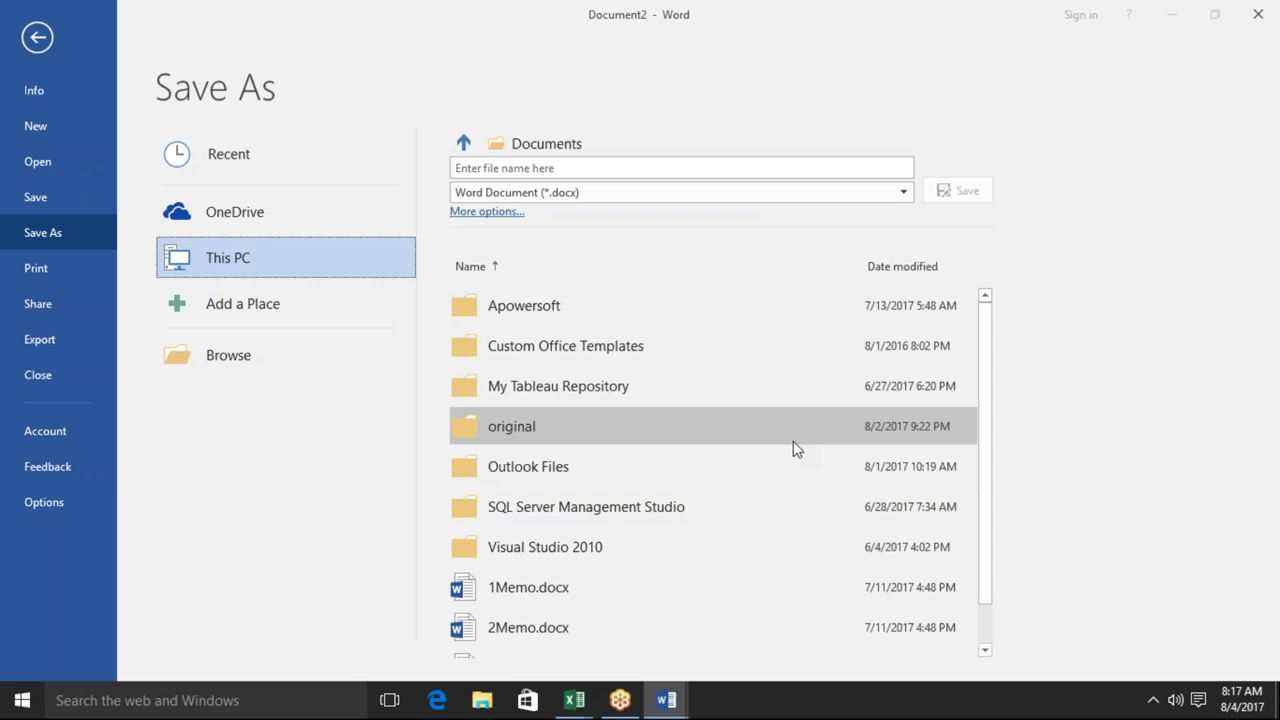
left_click(285, 371)
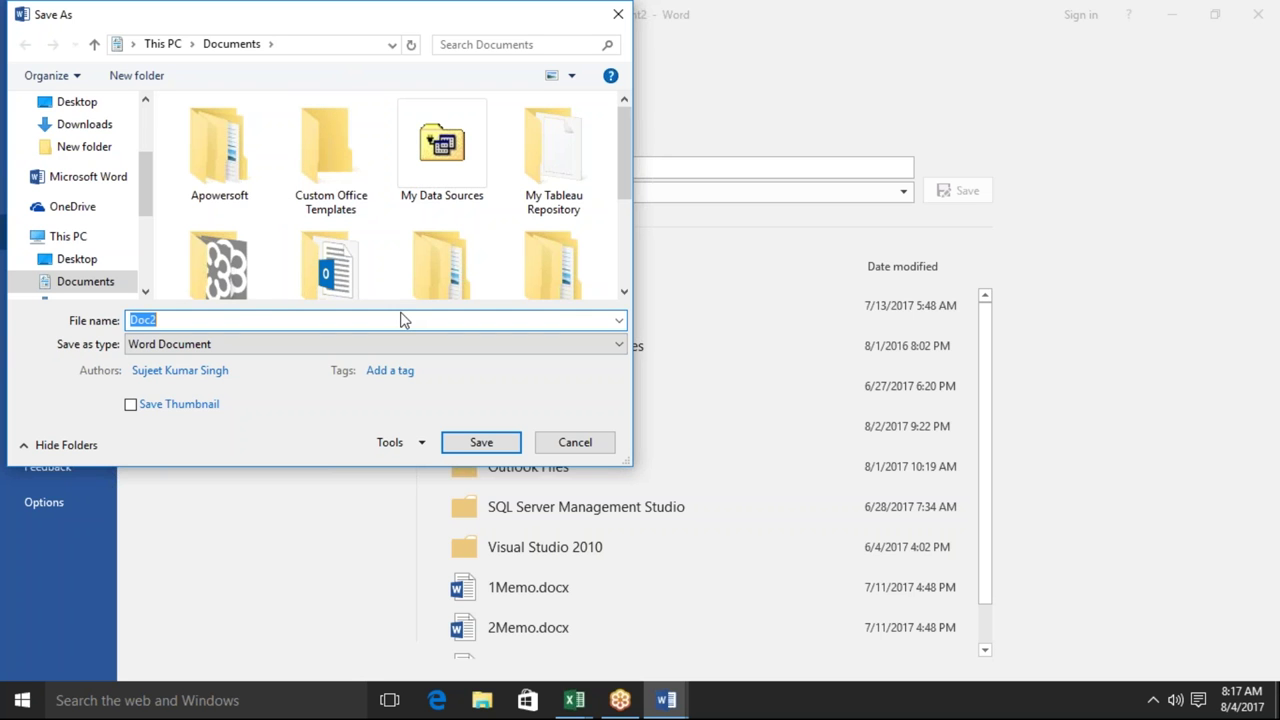
type("firs")
type("t Doctoment")
left_click(505, 443)
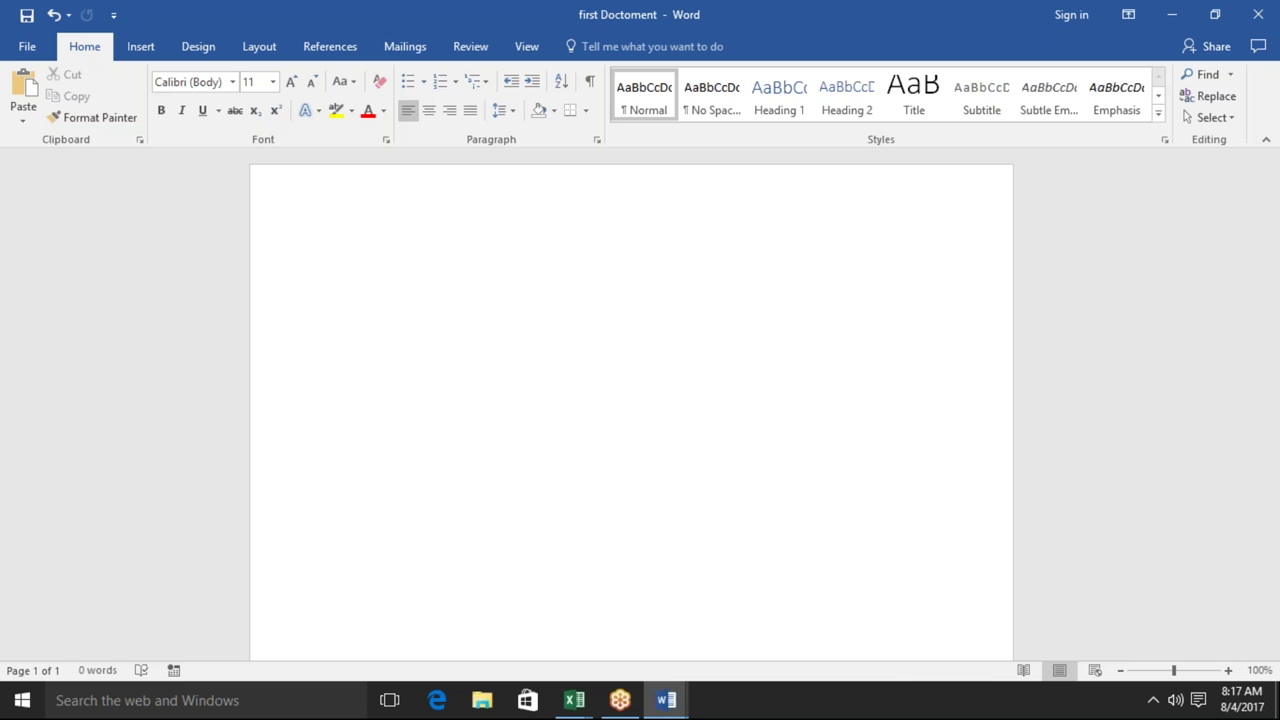
Step: Review the User name field in Word Options, then bring up File Explorer
left_click(27, 48)
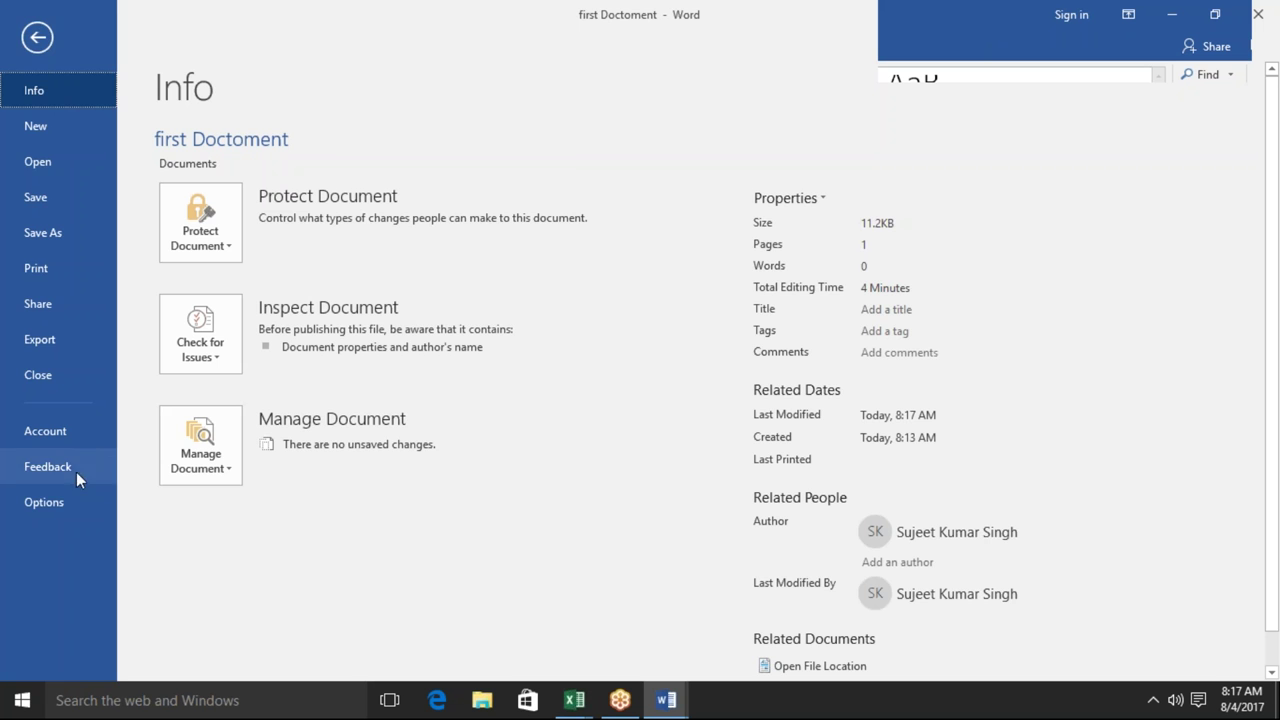
left_click(68, 502)
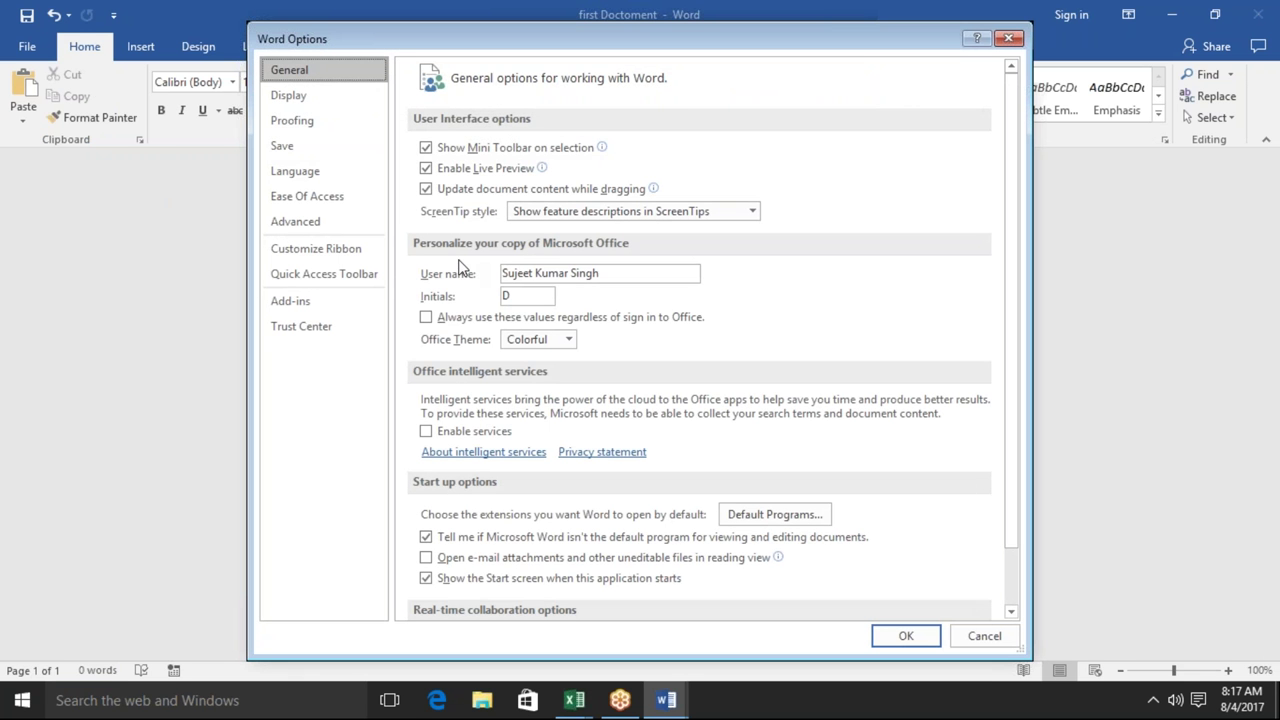
left_click(554, 280)
double_click(554, 280)
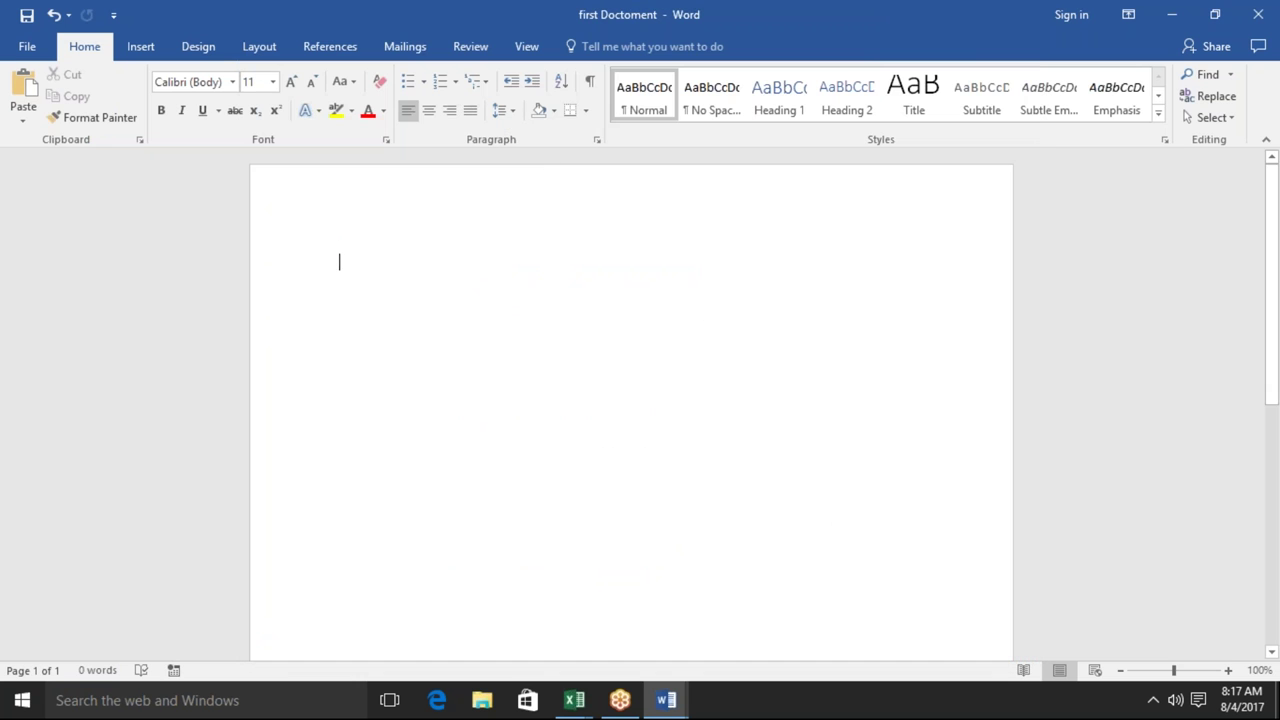
left_click(483, 700)
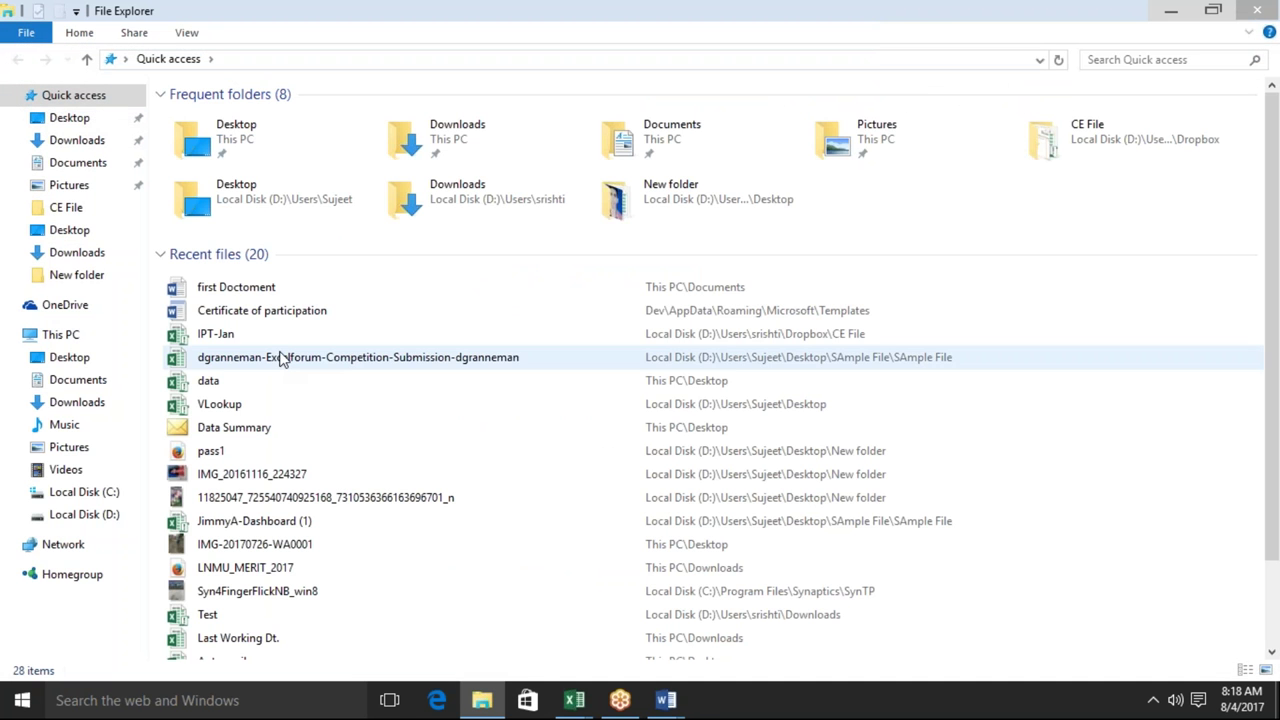
left_click(258, 289)
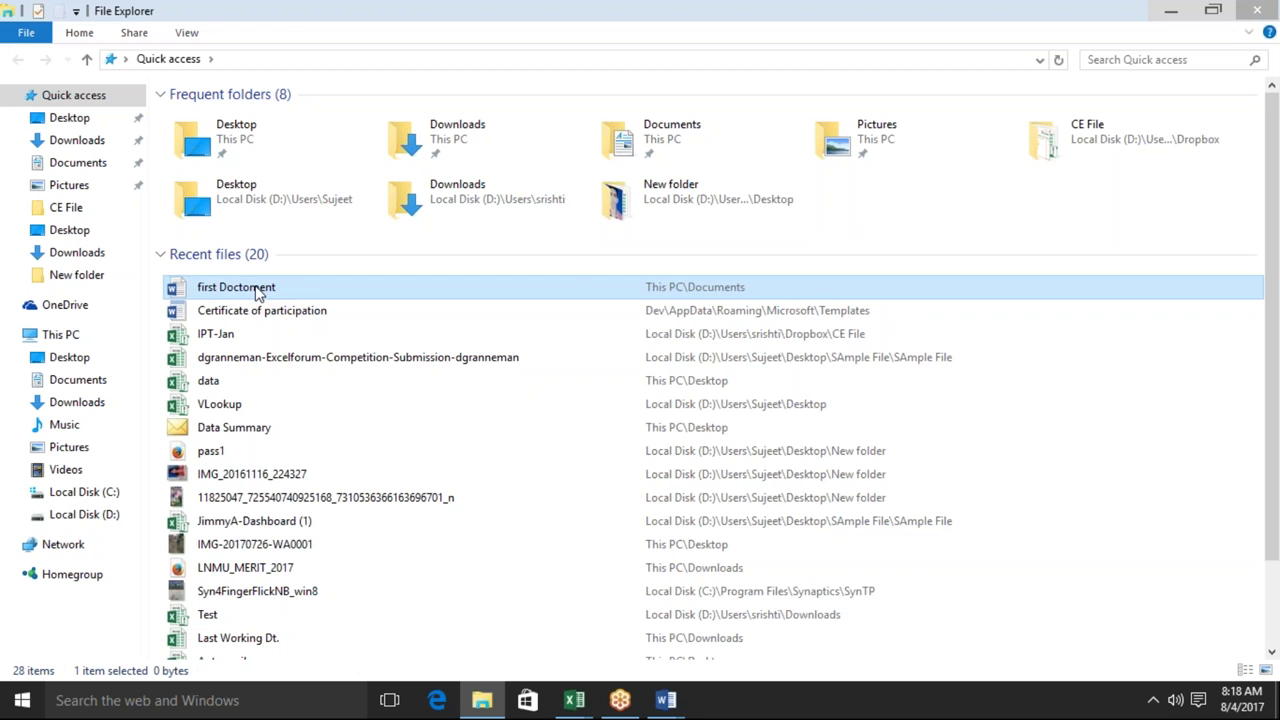
right_click(258, 291)
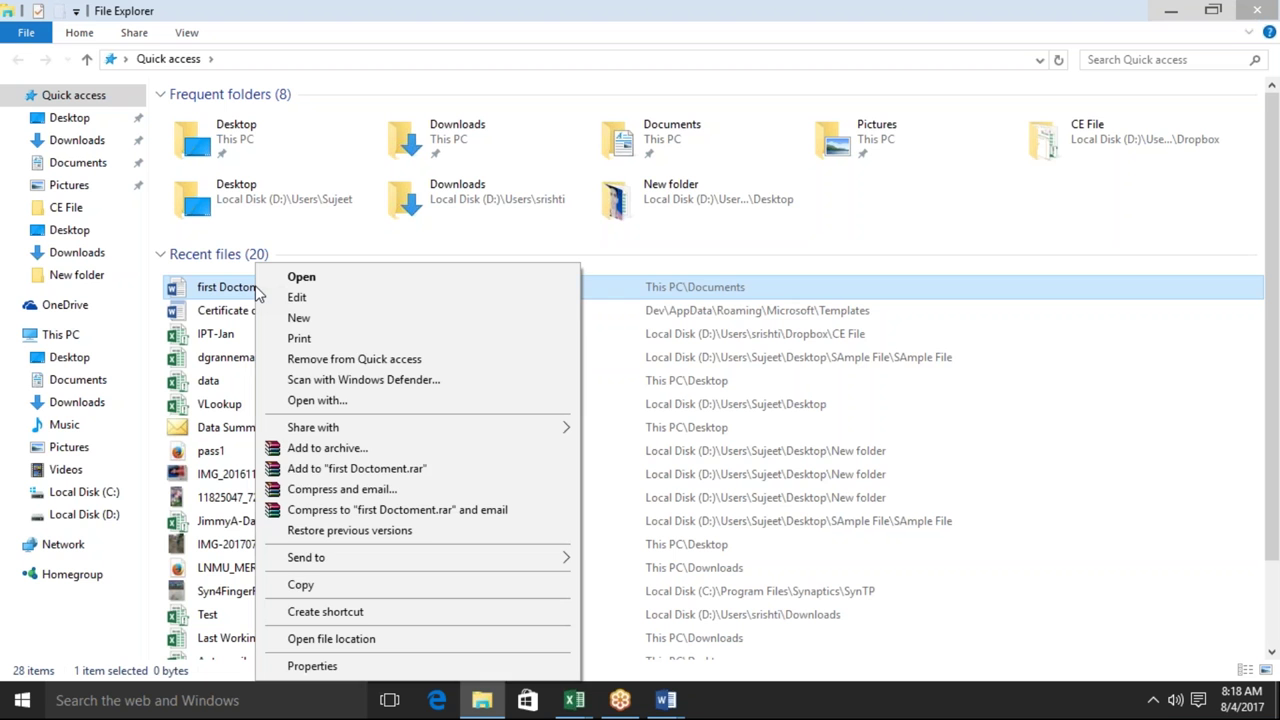
left_click(236, 291)
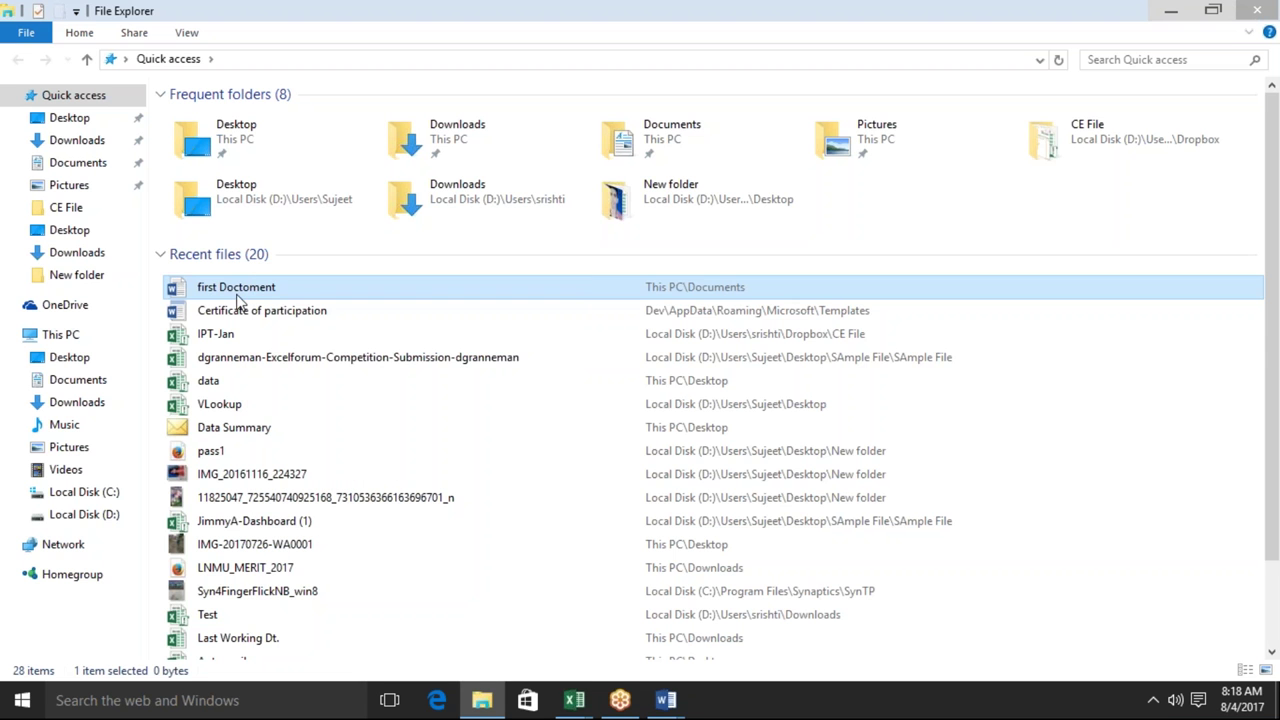
left_click(248, 314)
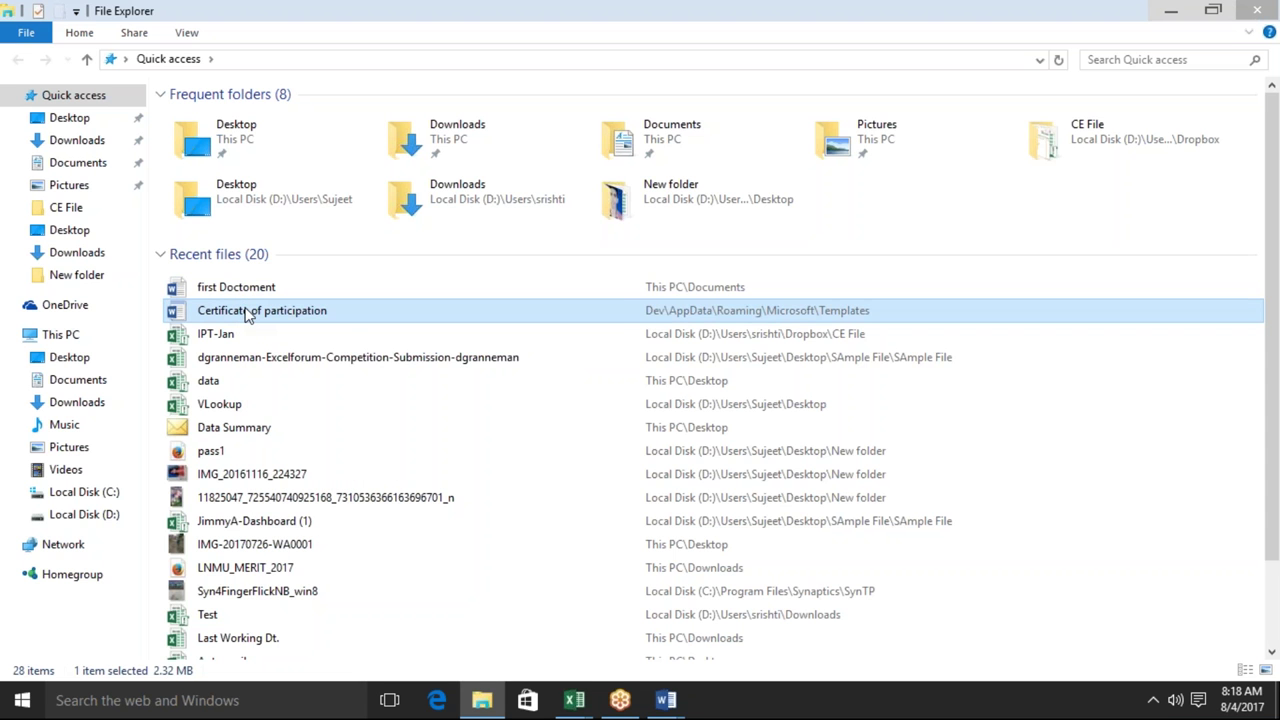
right_click(248, 314)
left_click(380, 677)
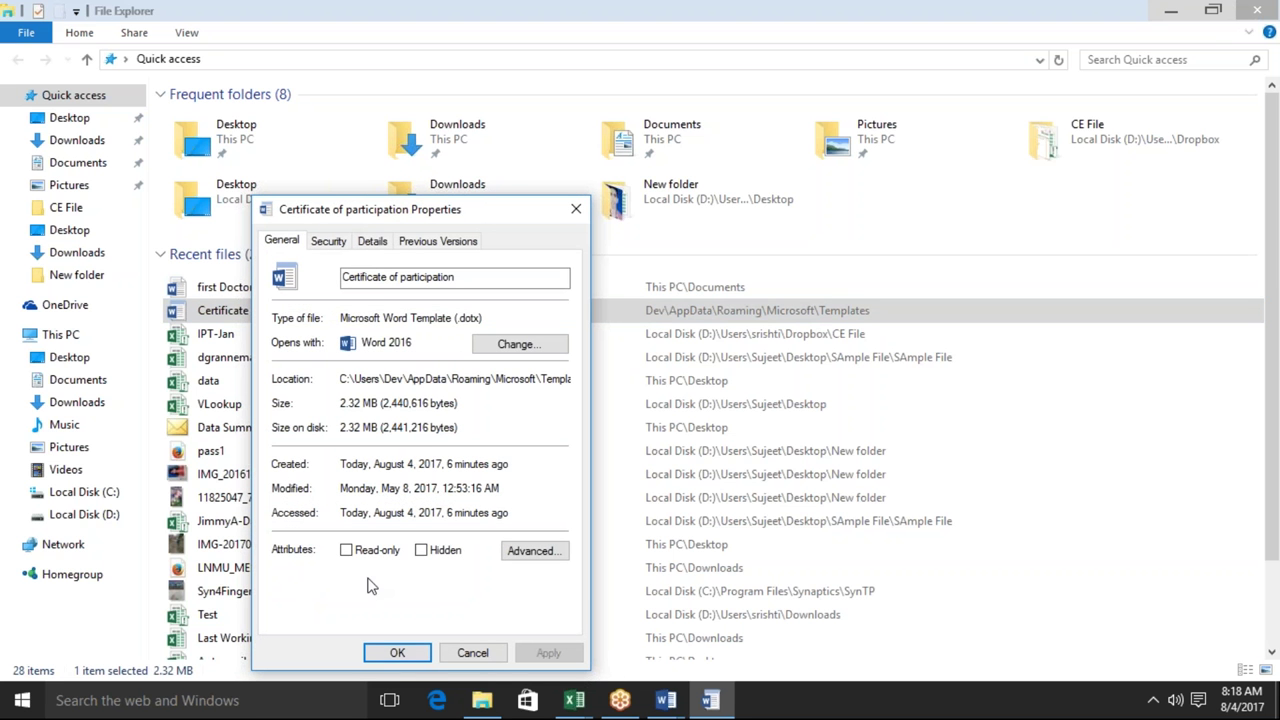
left_click(370, 244)
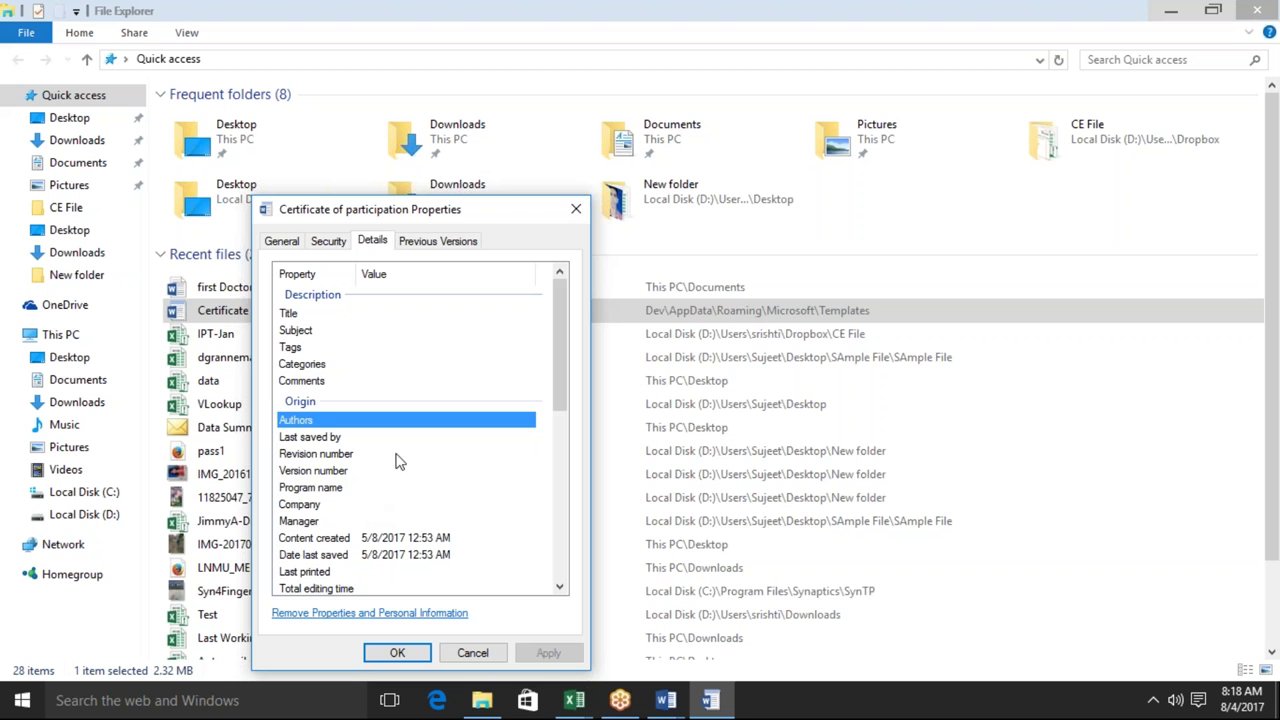
left_click(393, 488)
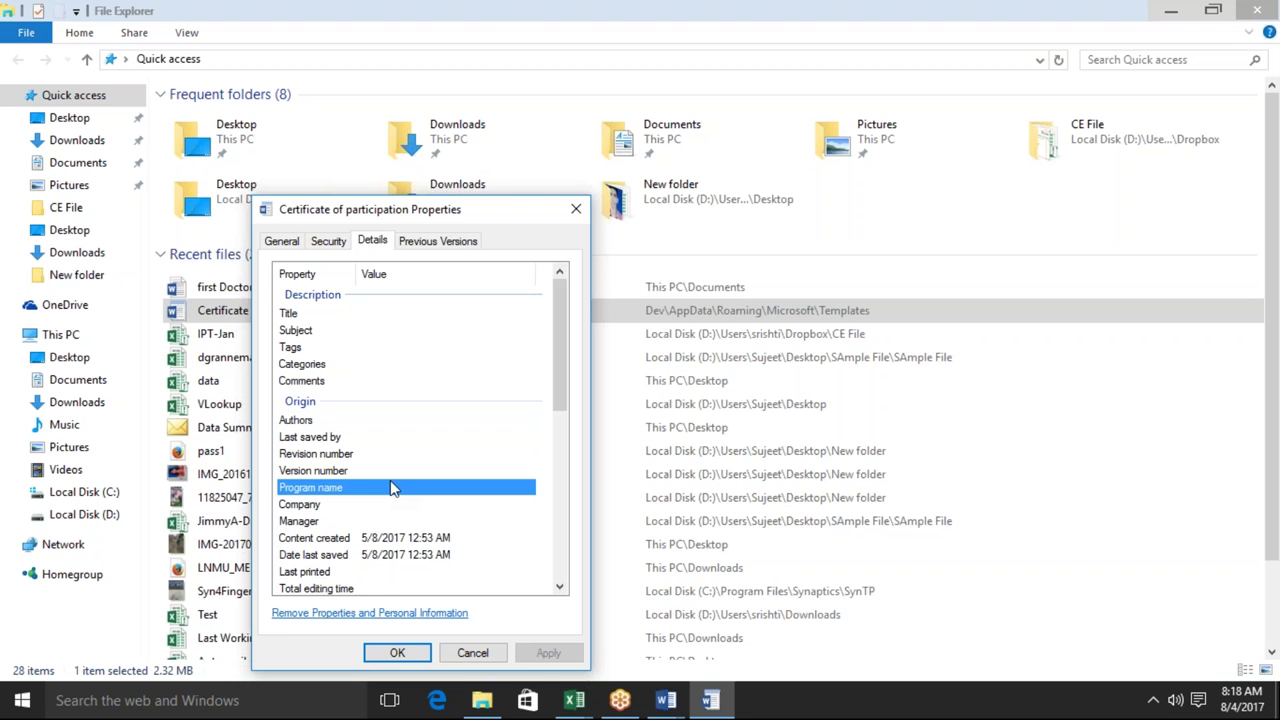
key("Escape")
left_click(386, 284)
right_click(386, 284)
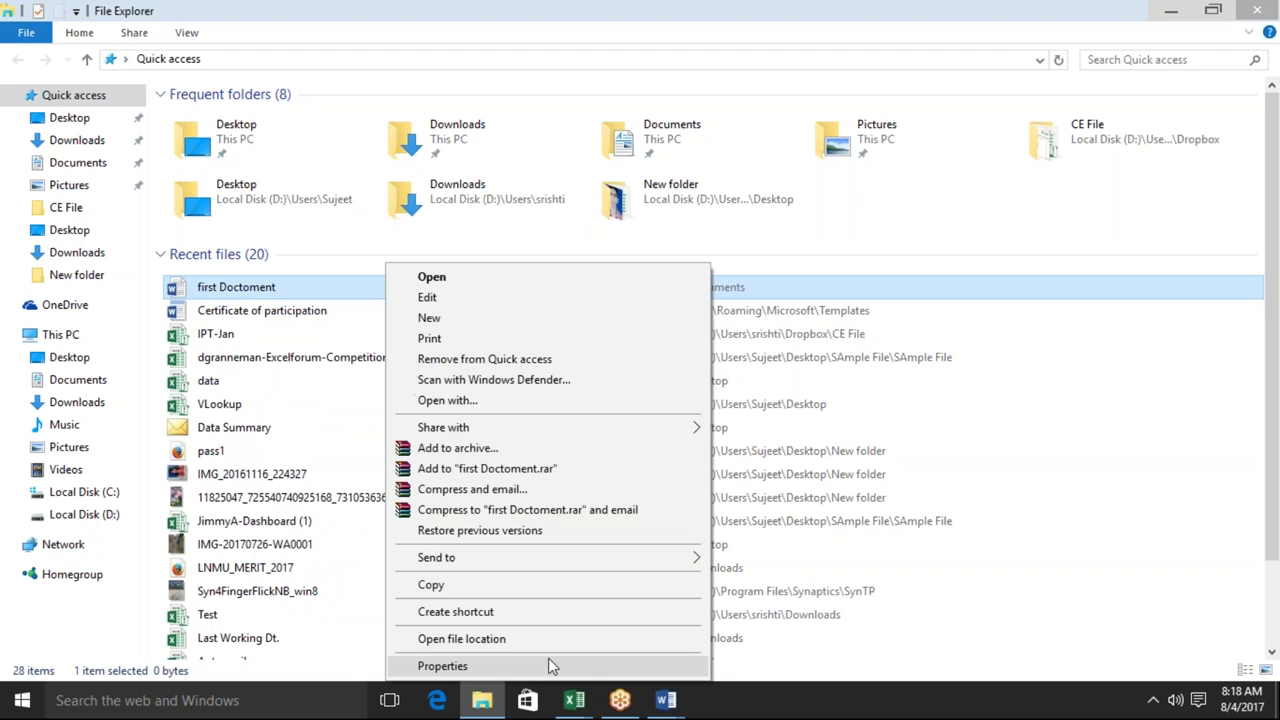
left_click(550, 666)
left_click(518, 244)
left_click(551, 440)
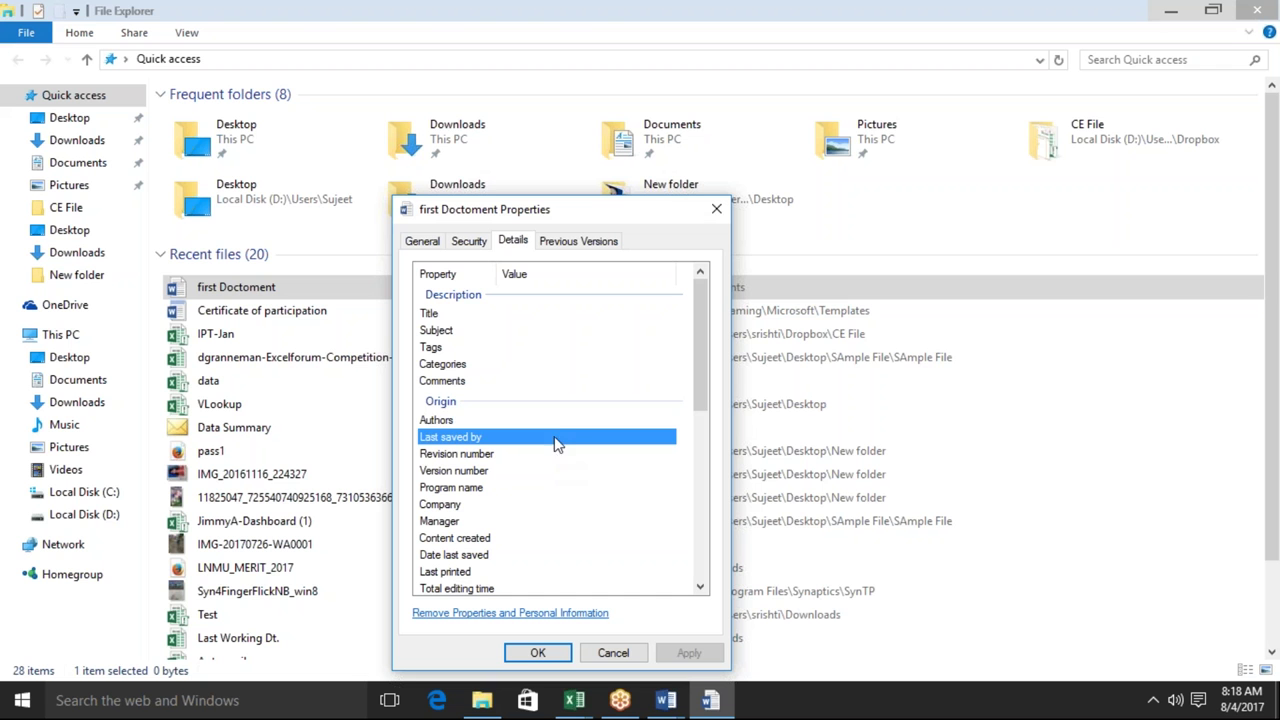
left_click(557, 420)
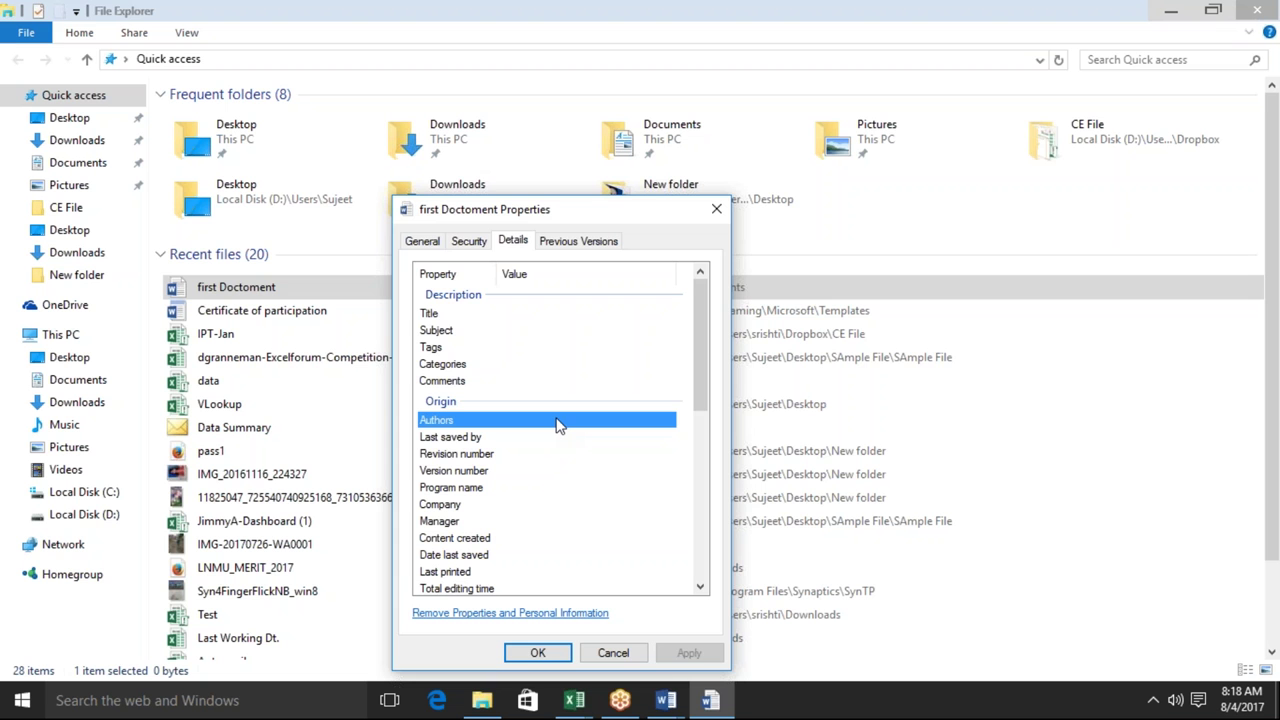
key("Escape")
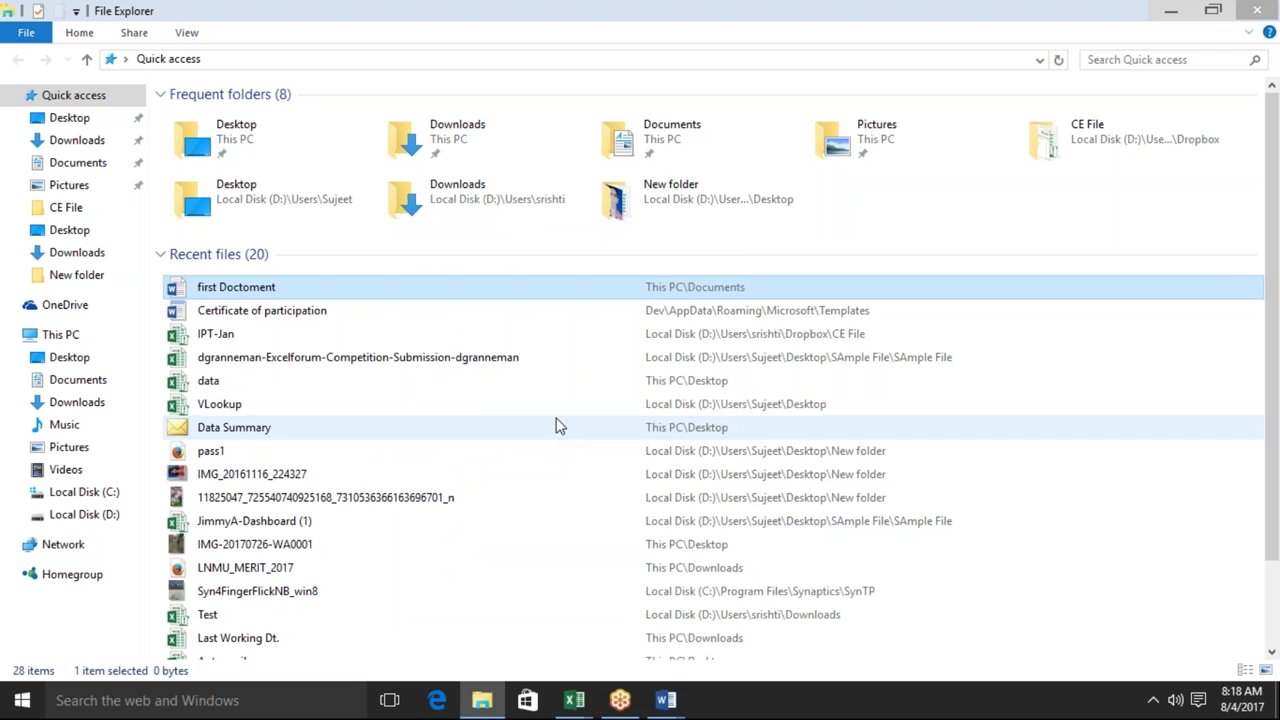
key("alt")
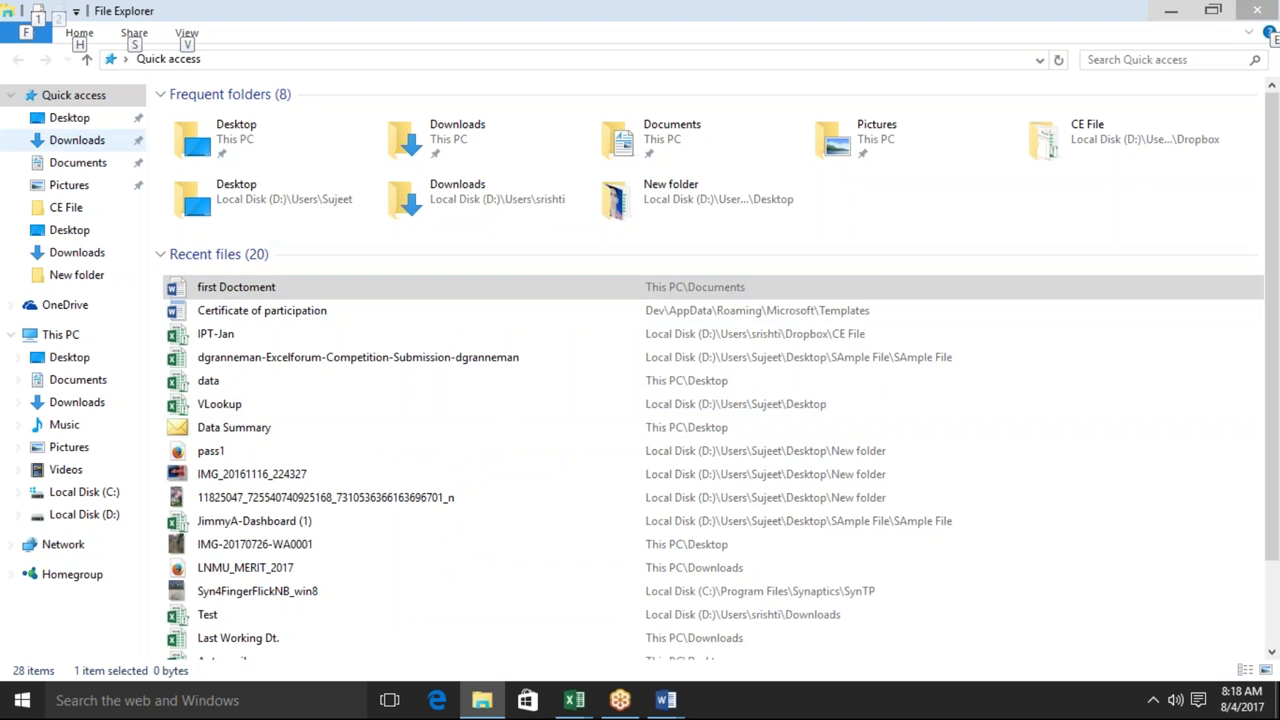
Step: Move from Downloads to the Documents folder in File Explorer's navigation pane
left_click(63, 143)
left_click(68, 168)
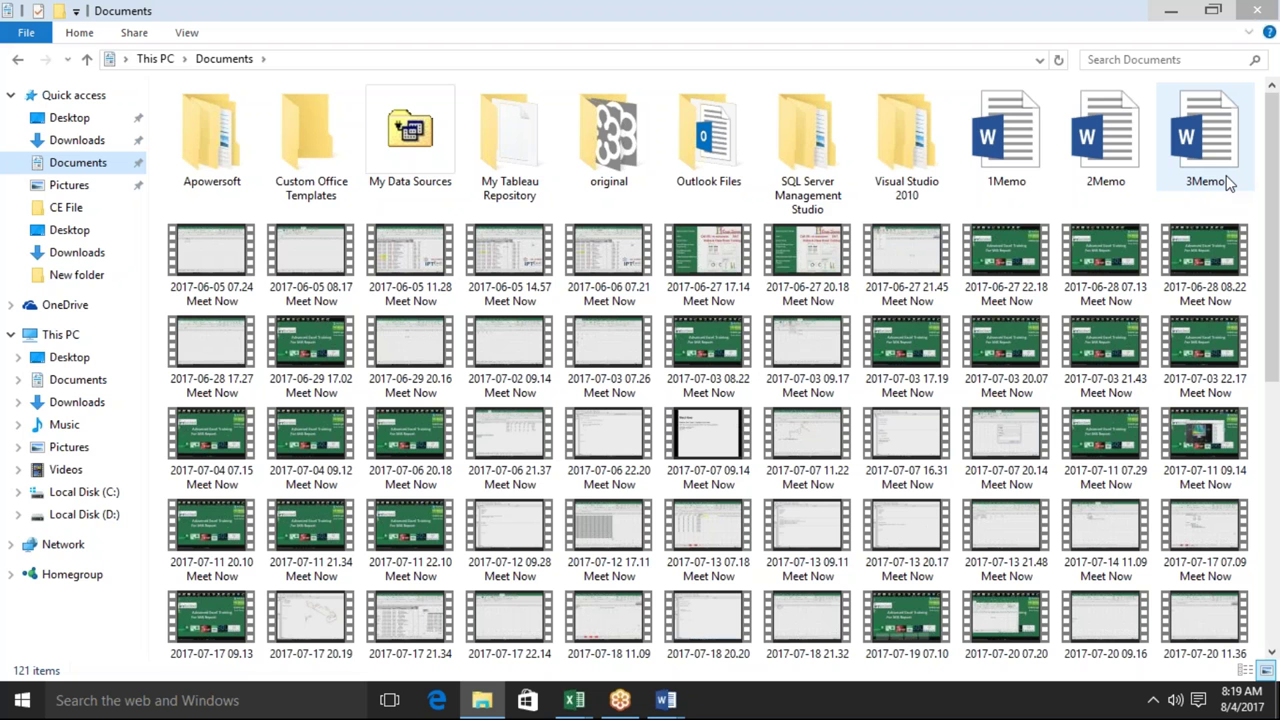
Step: Switch from File Explorer back to the empty 'first Doctoment' window in Word
key("alt")
key("alt+Tab")
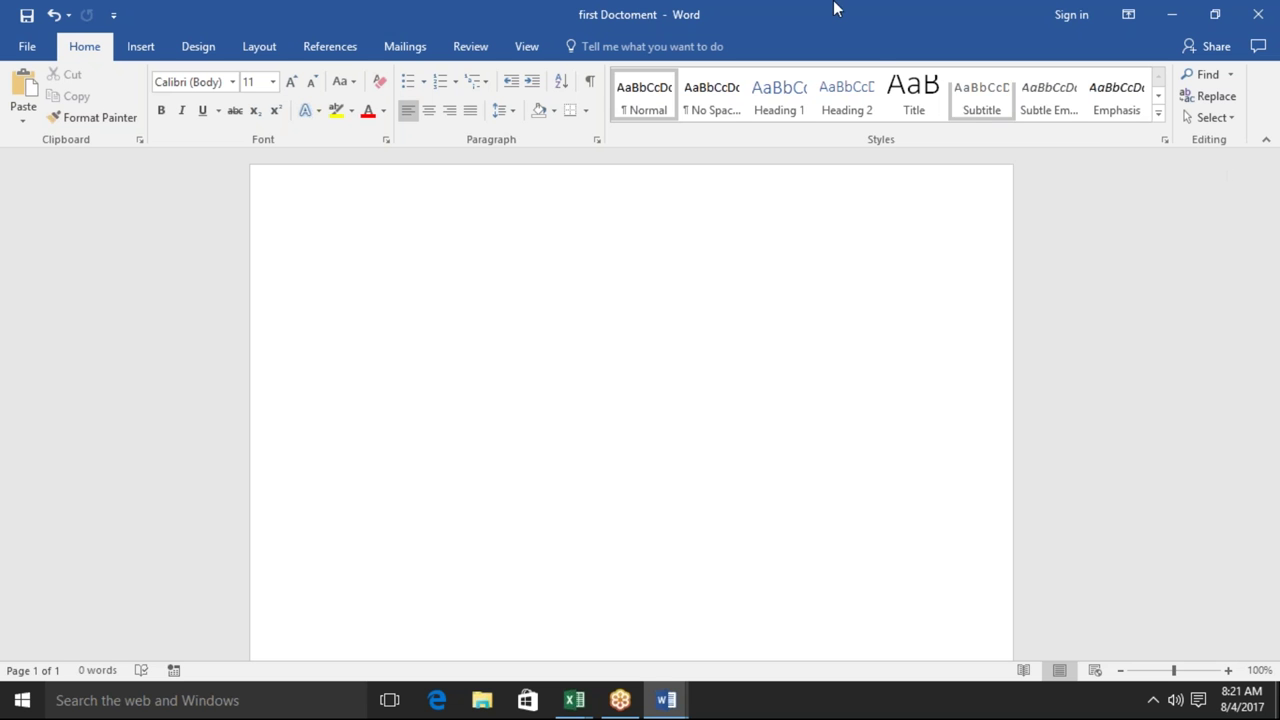
left_click(36, 52)
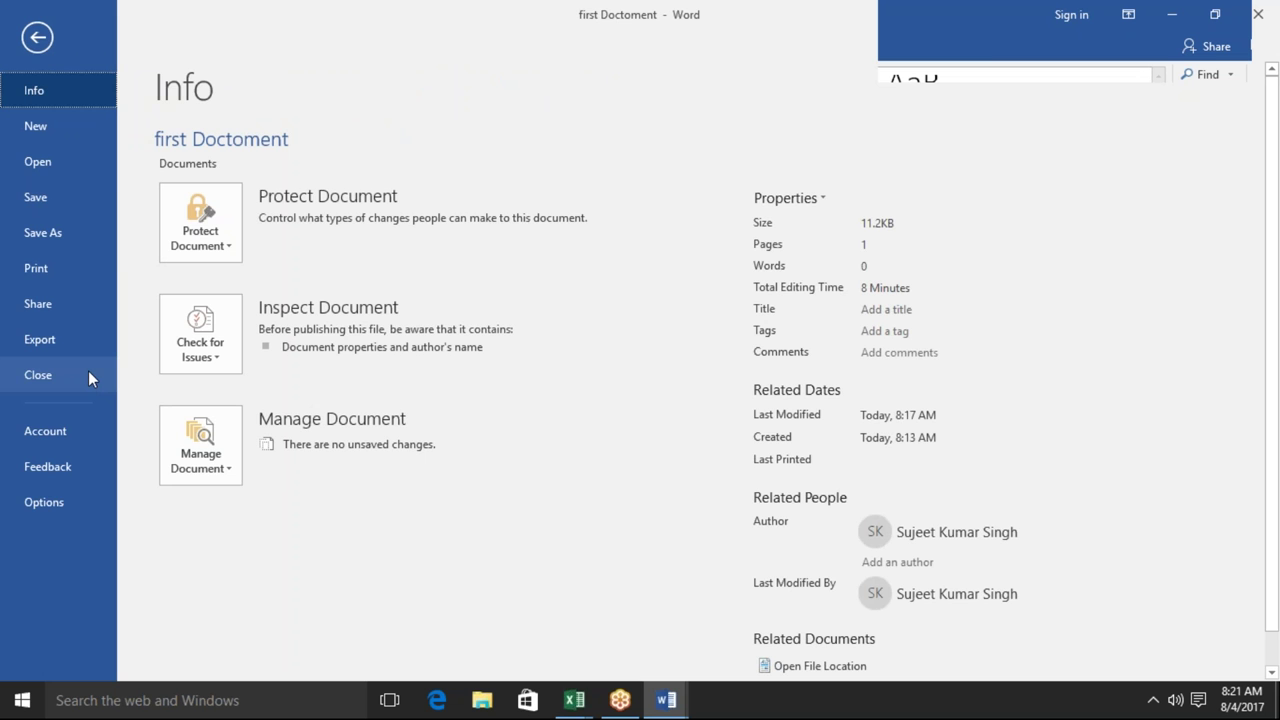
left_click(57, 506)
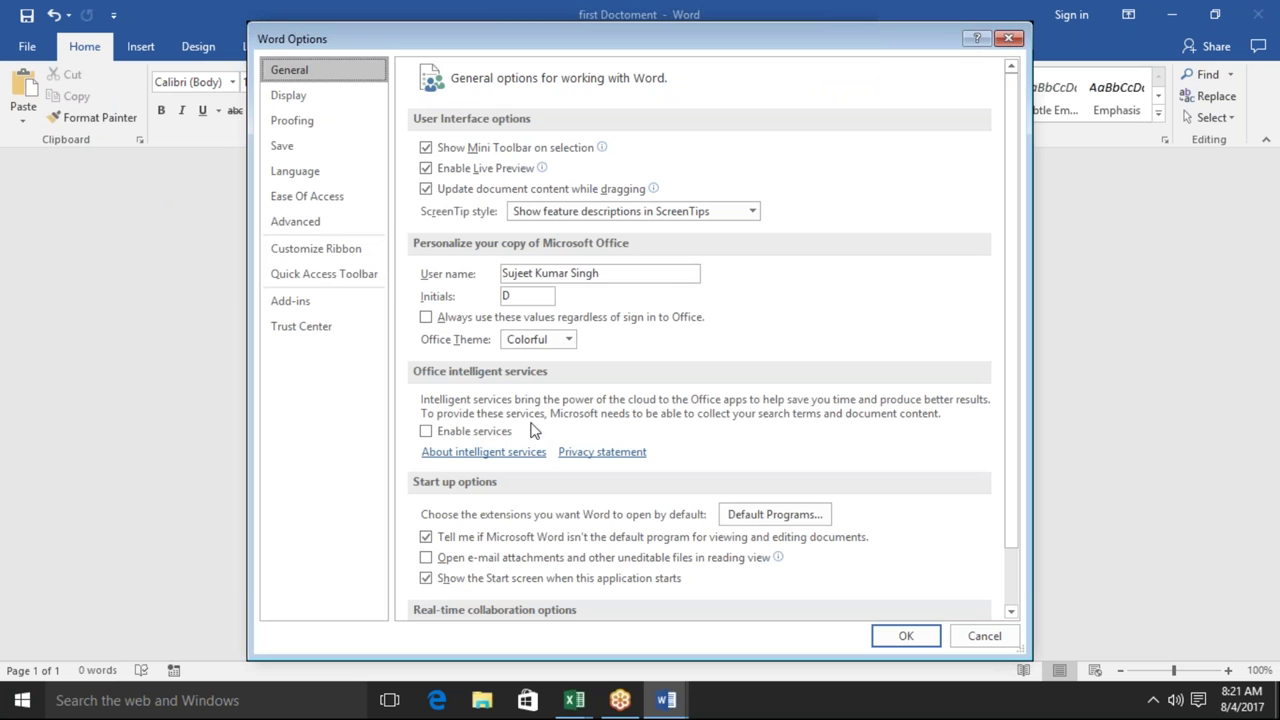
triple_click(661, 272)
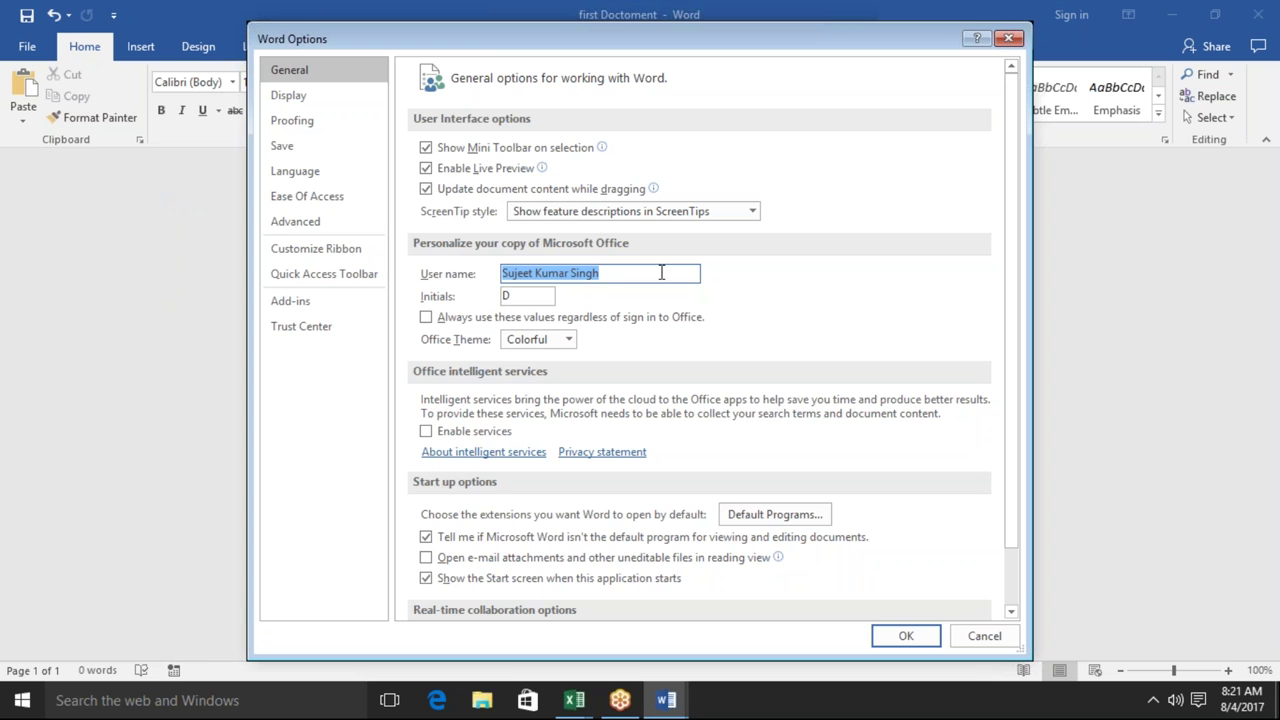
double_click(613, 273)
left_click_drag(723, 46, 623, 100)
left_click(877, 92)
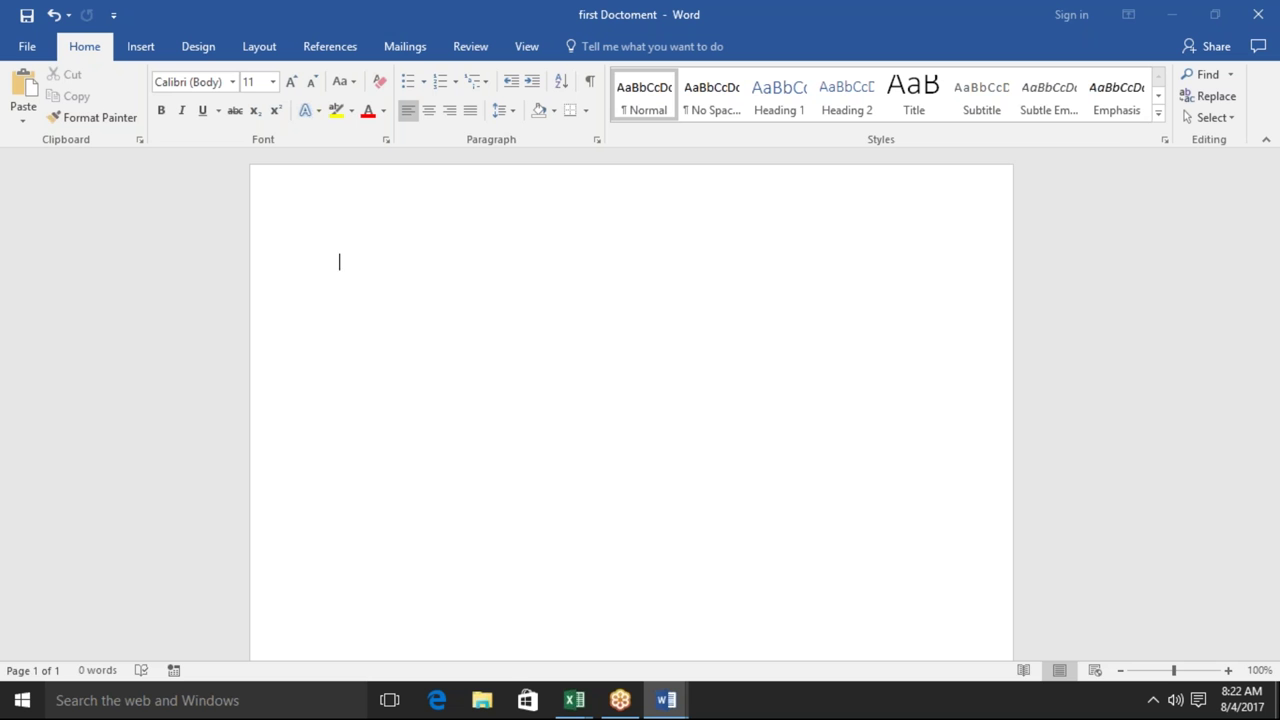
Step: Select the empty paragraph, then list recent files in Backstage: first Doctoment, 1Memo, 2Memo, 3Memo
key("ctrl+a")
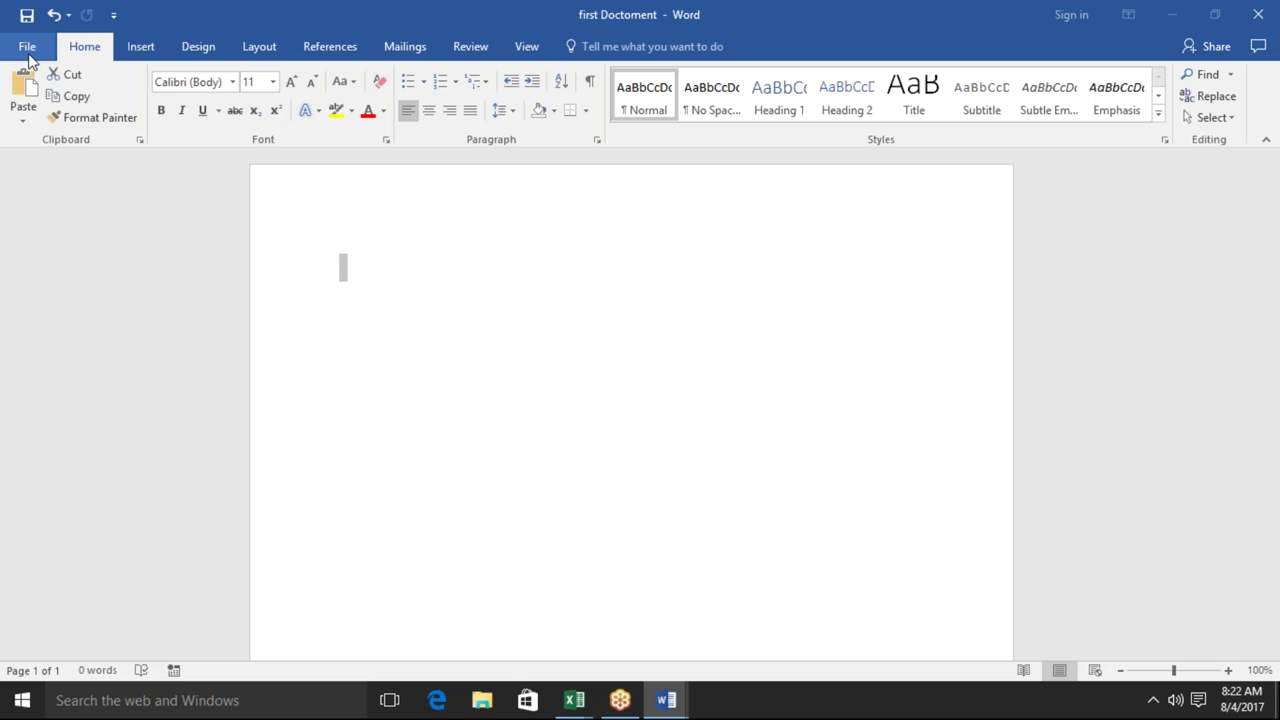
left_click(27, 50)
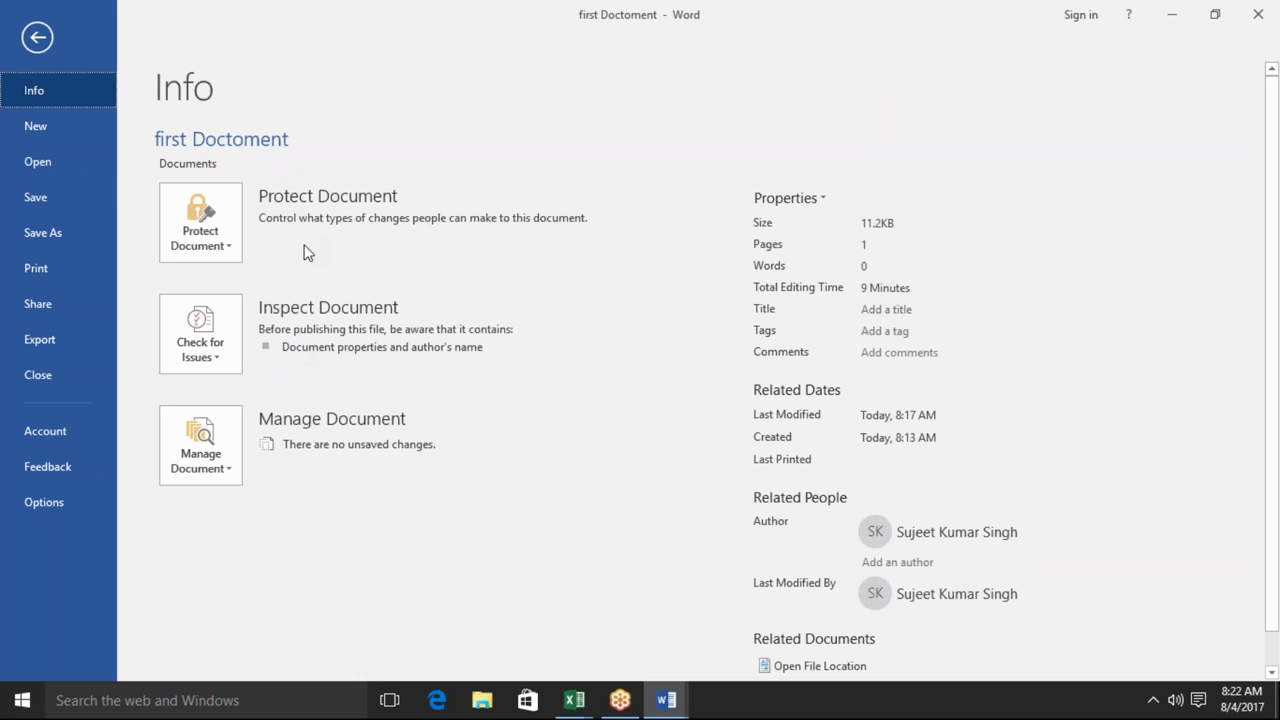
left_click(76, 132)
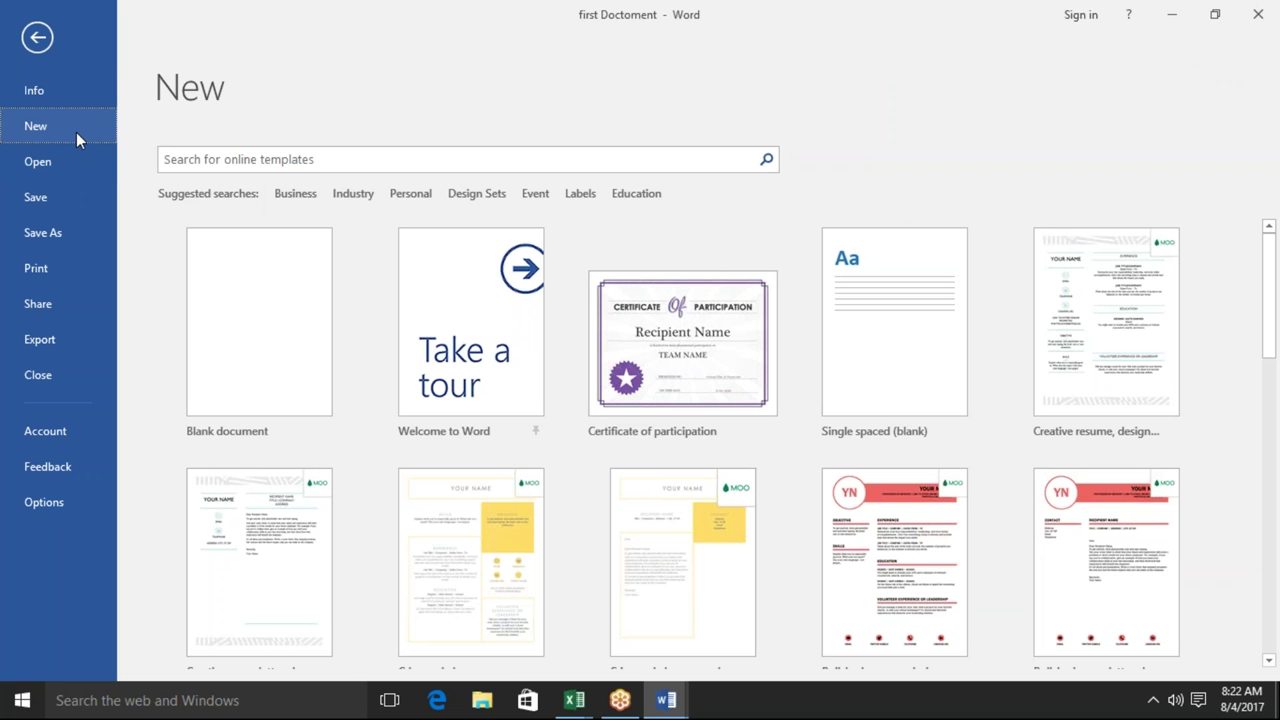
left_click(68, 168)
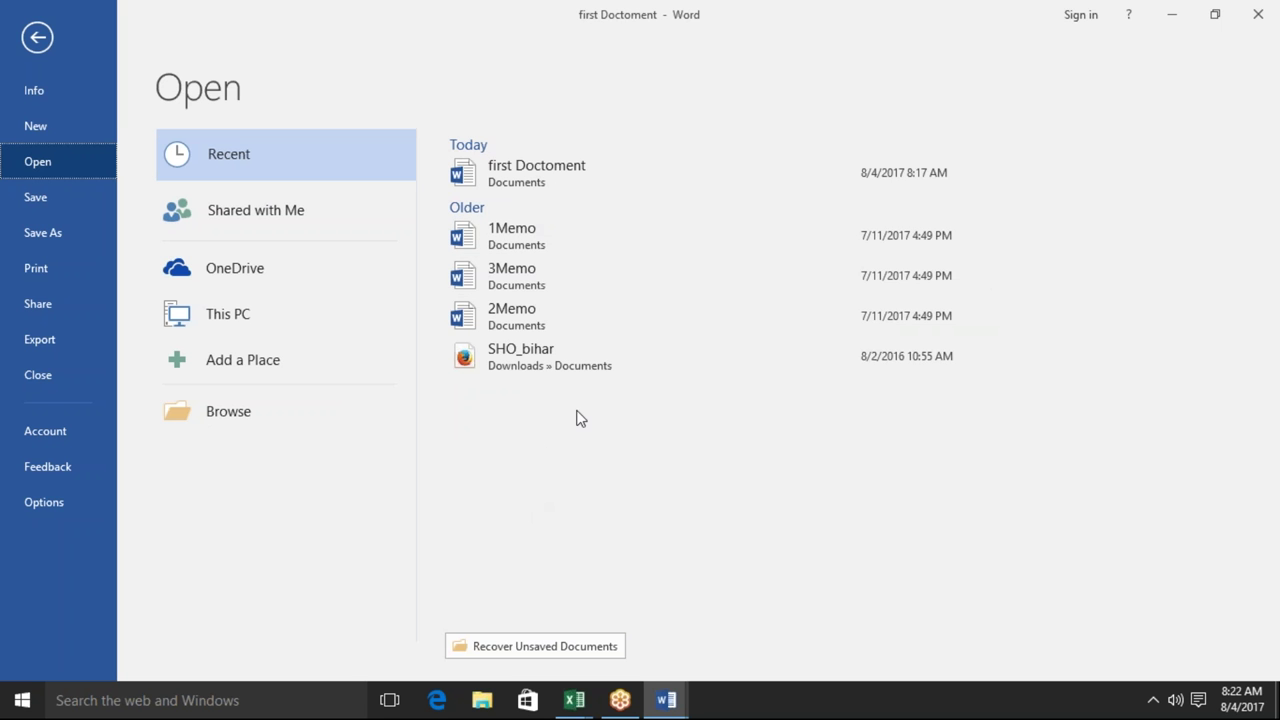
left_click(263, 430)
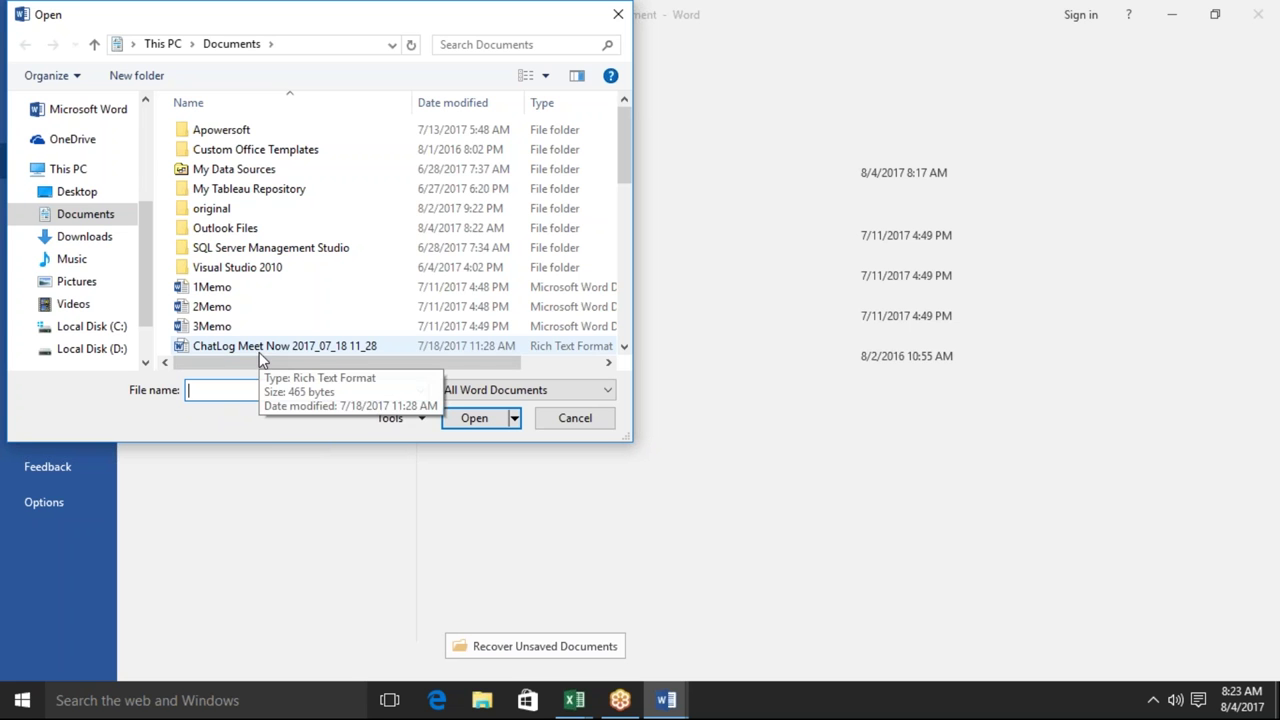
left_click(597, 423)
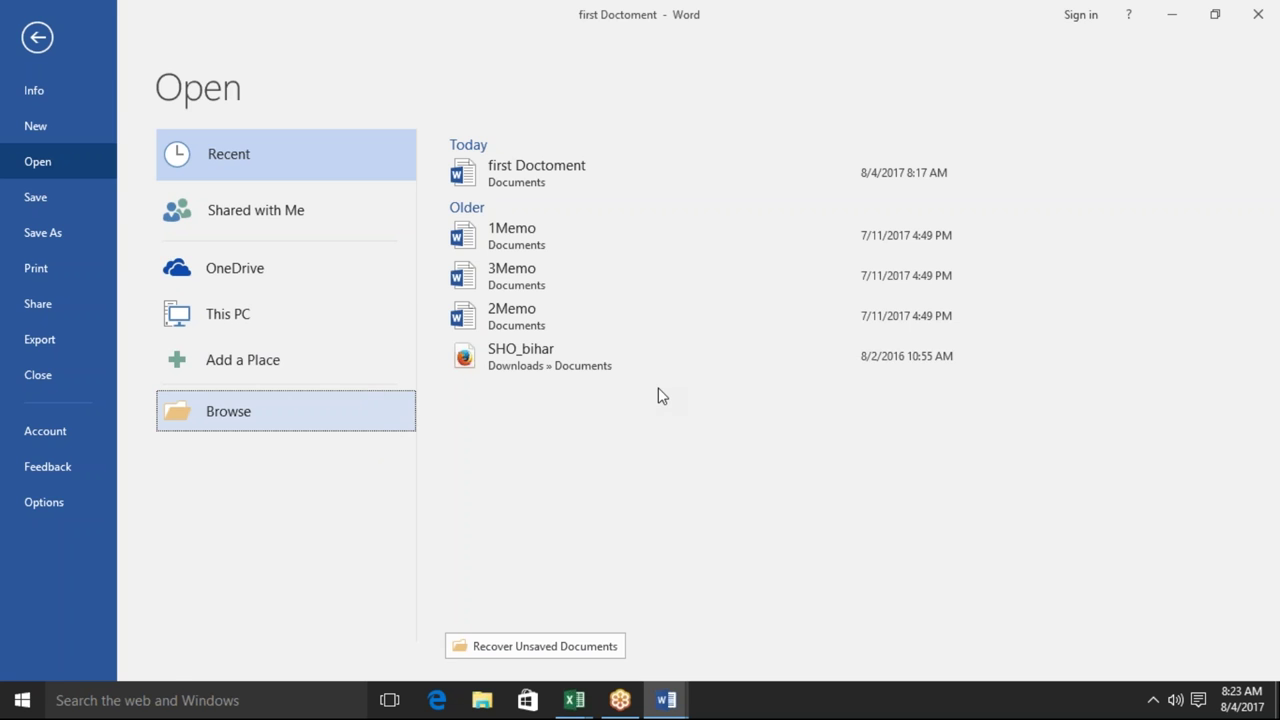
Step: Back on the blank page, enter =rand() to generate five sample paragraphs totalling 239 words
left_click(67, 206)
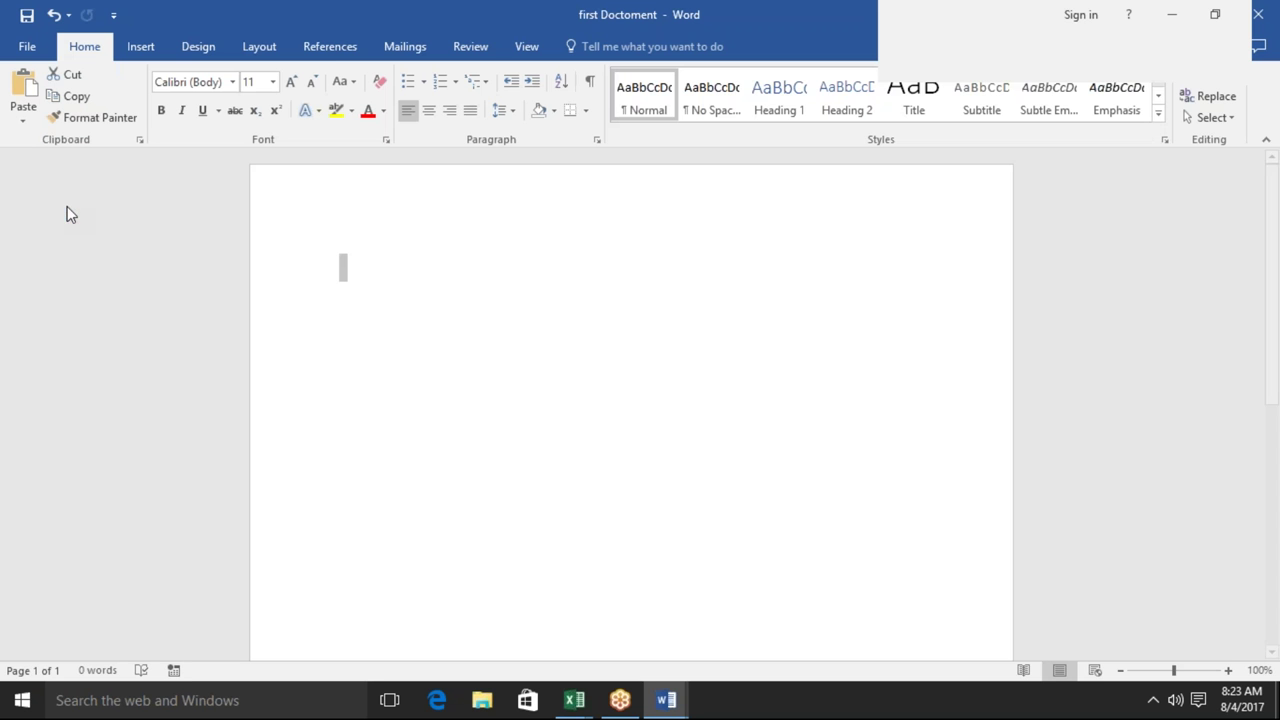
left_click(388, 276)
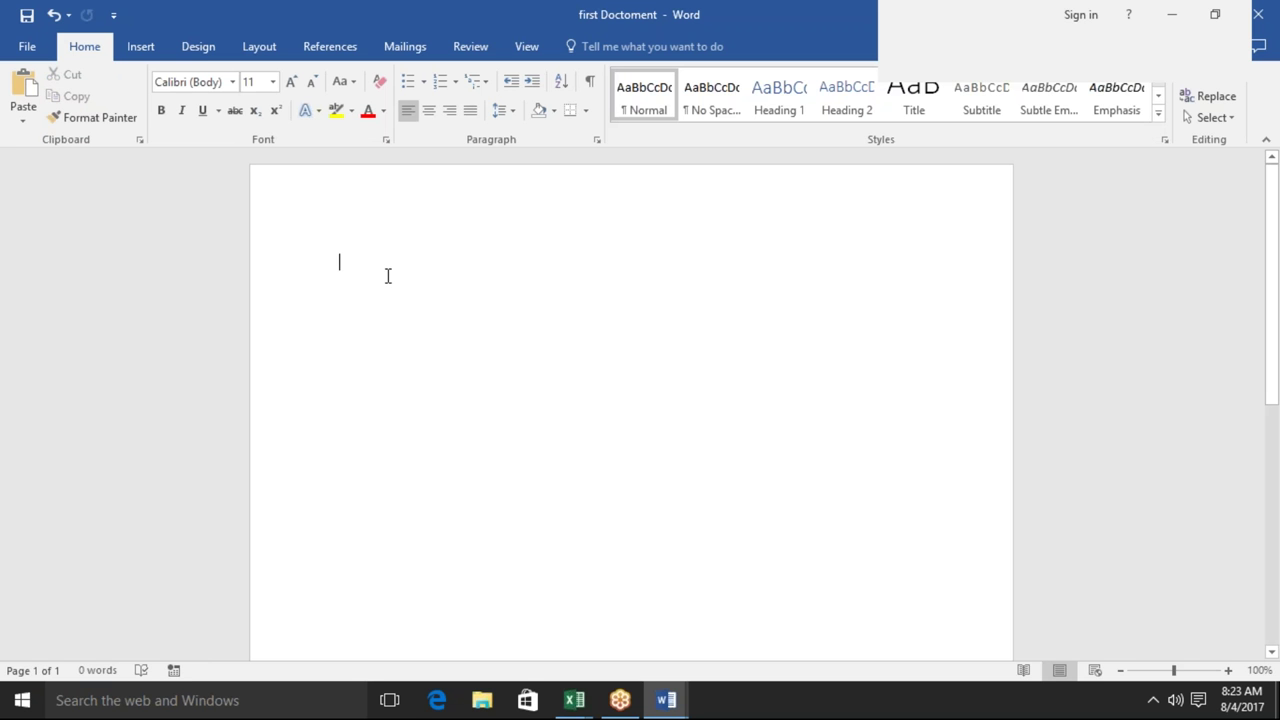
type("then")
key("BackSpace")
key("BackSpace")
key("BackSpace")
key("BackSpace")
type("=rand()")
key("Return")
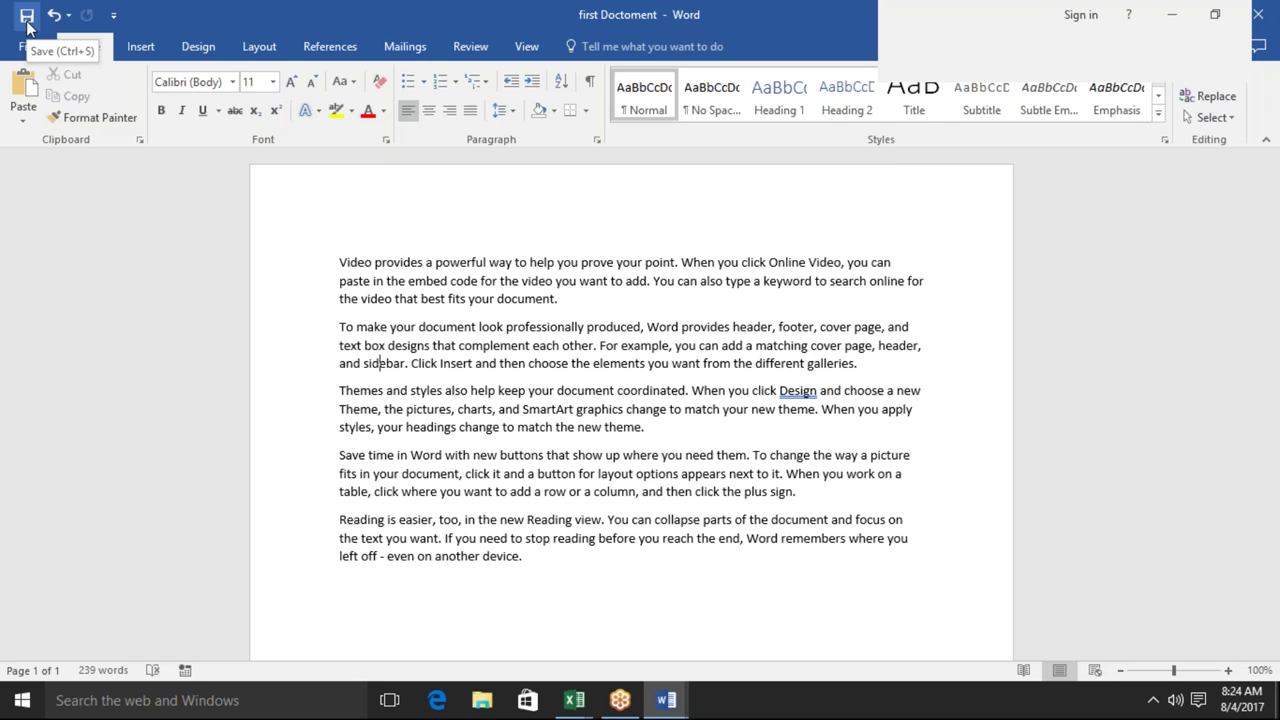
left_click(437, 589)
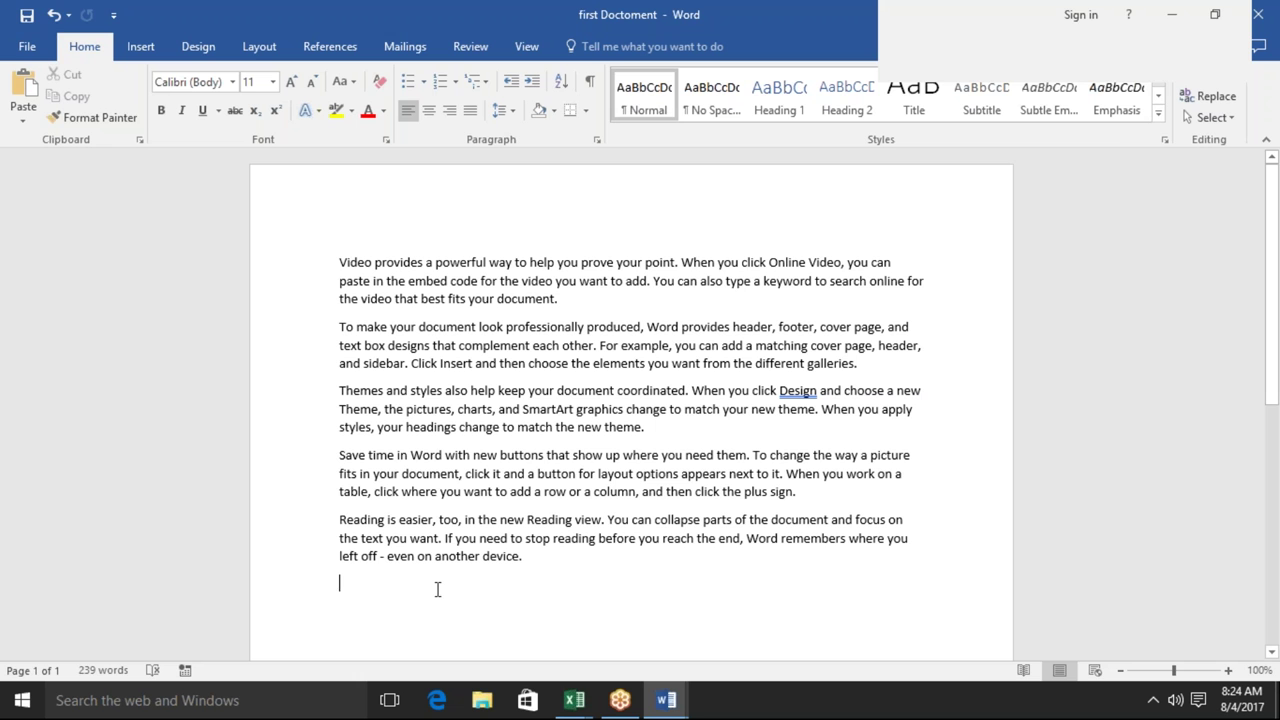
Step: Save 'first Doctoment' with its sample text, then select the final paragraph
left_click(30, 15)
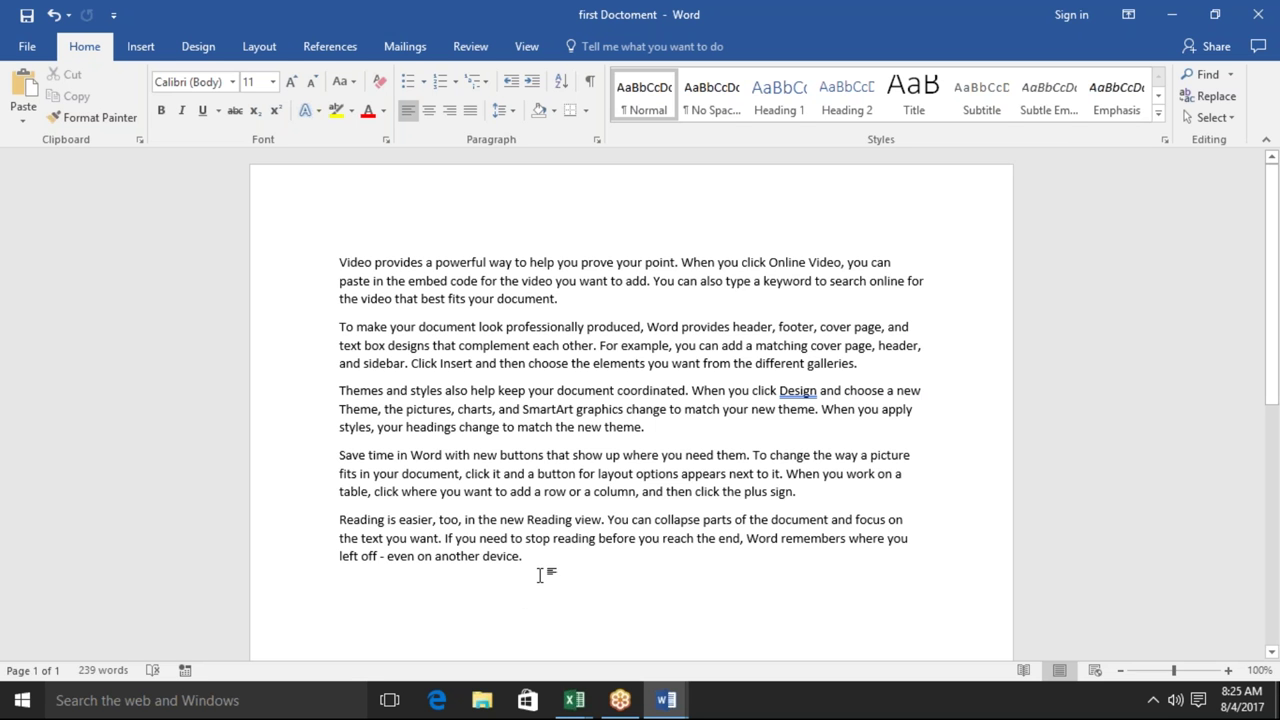
left_click_drag(539, 575, 339, 519)
Step: Deselect the paragraph, save again, and view the Info page showing 12.1KB, 1 page, 239 words
left_click(340, 519)
left_click(400, 538)
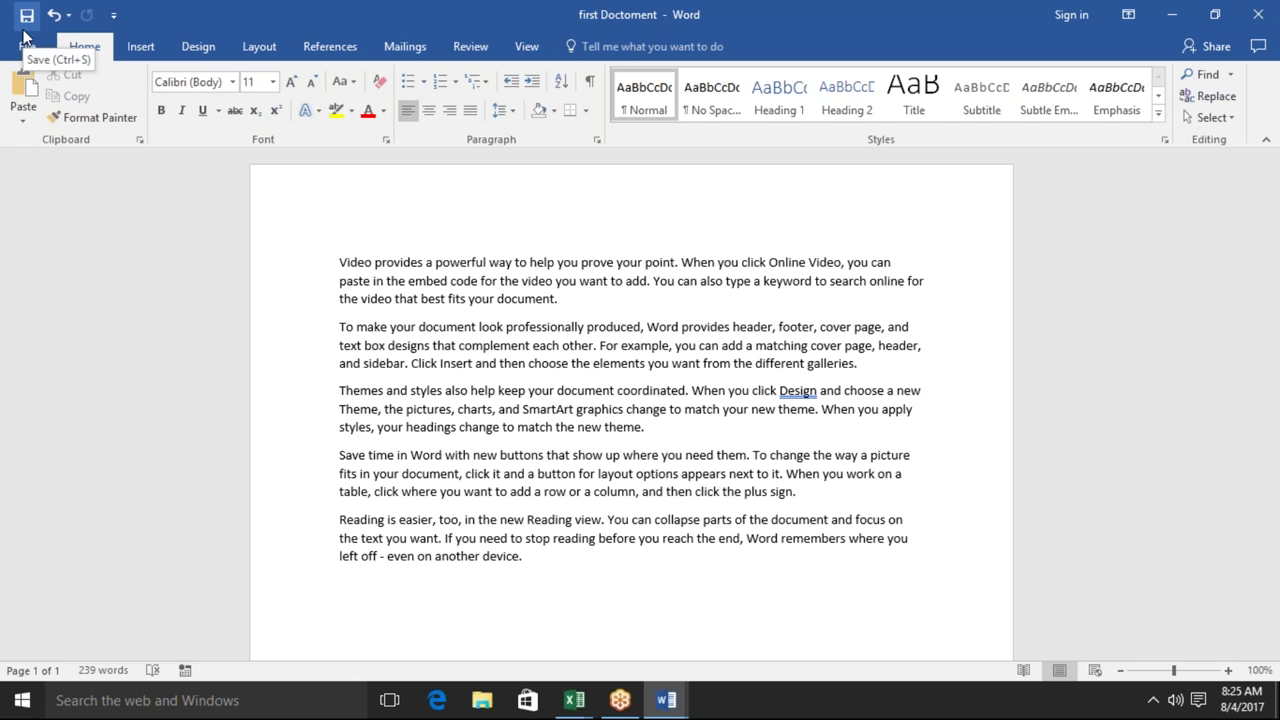
left_click(25, 20)
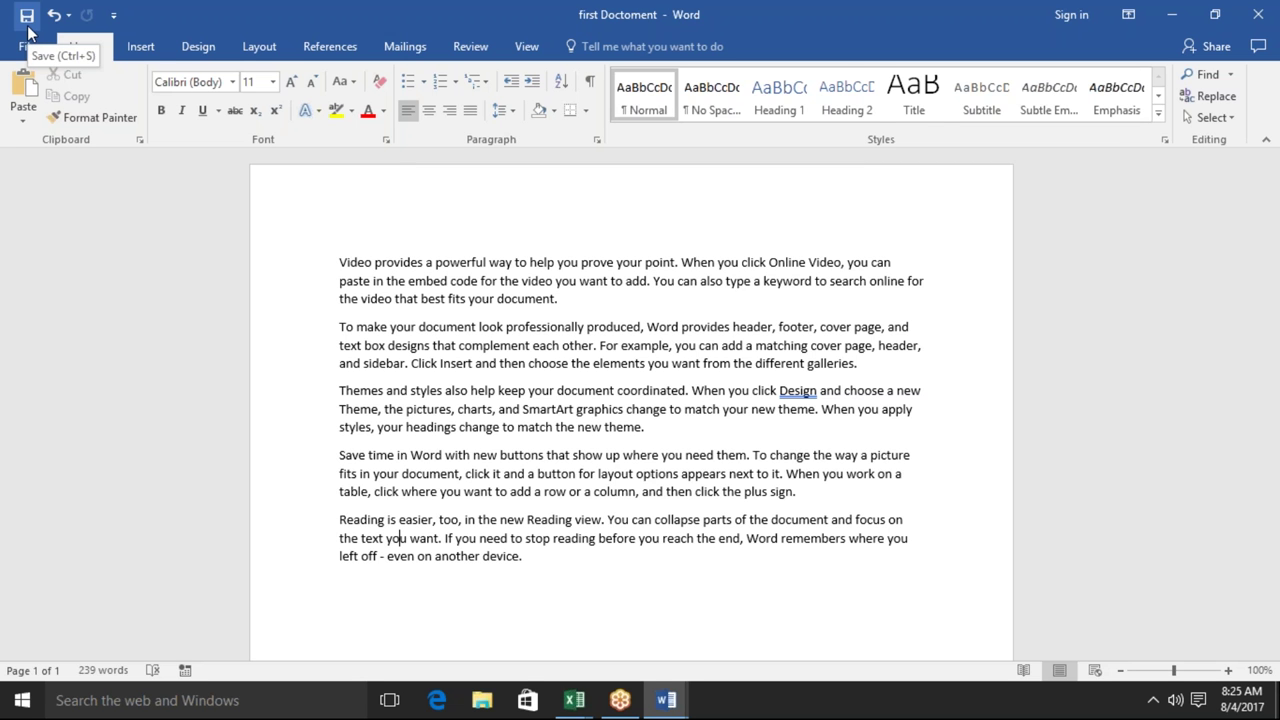
left_click(22, 47)
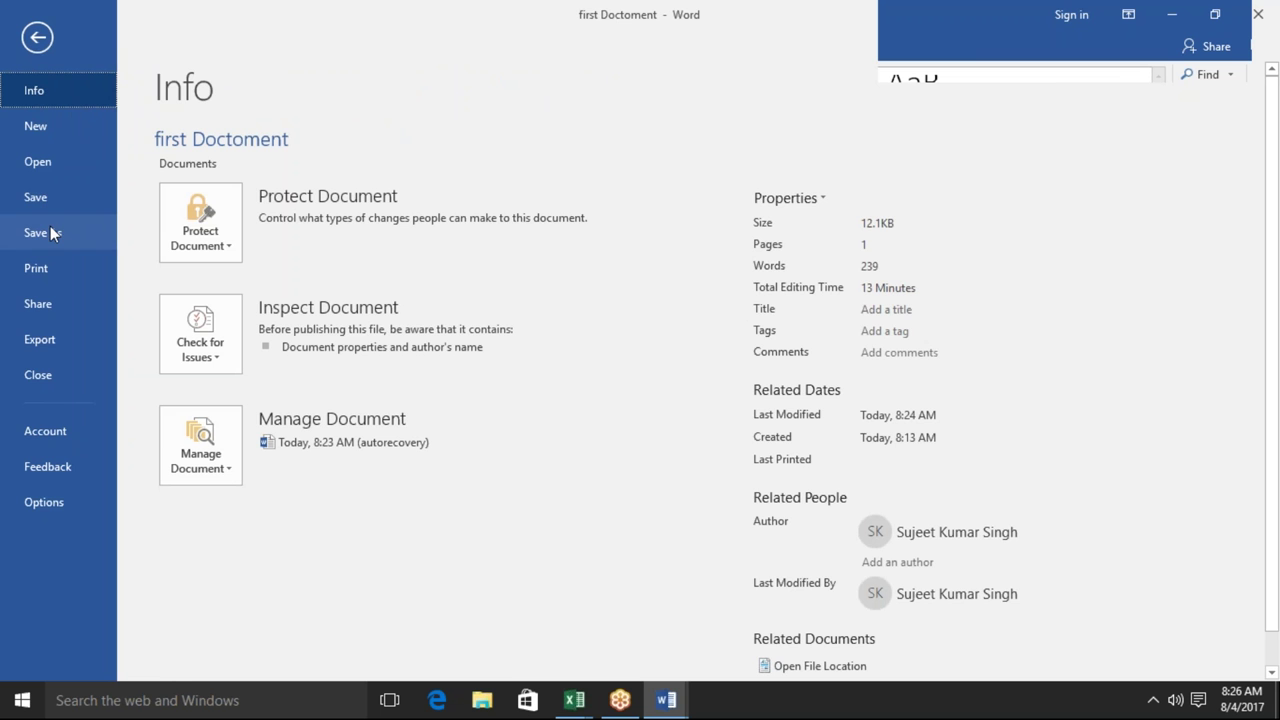
Step: Close the Info page, then select all the sample text and deselect it
key("Escape")
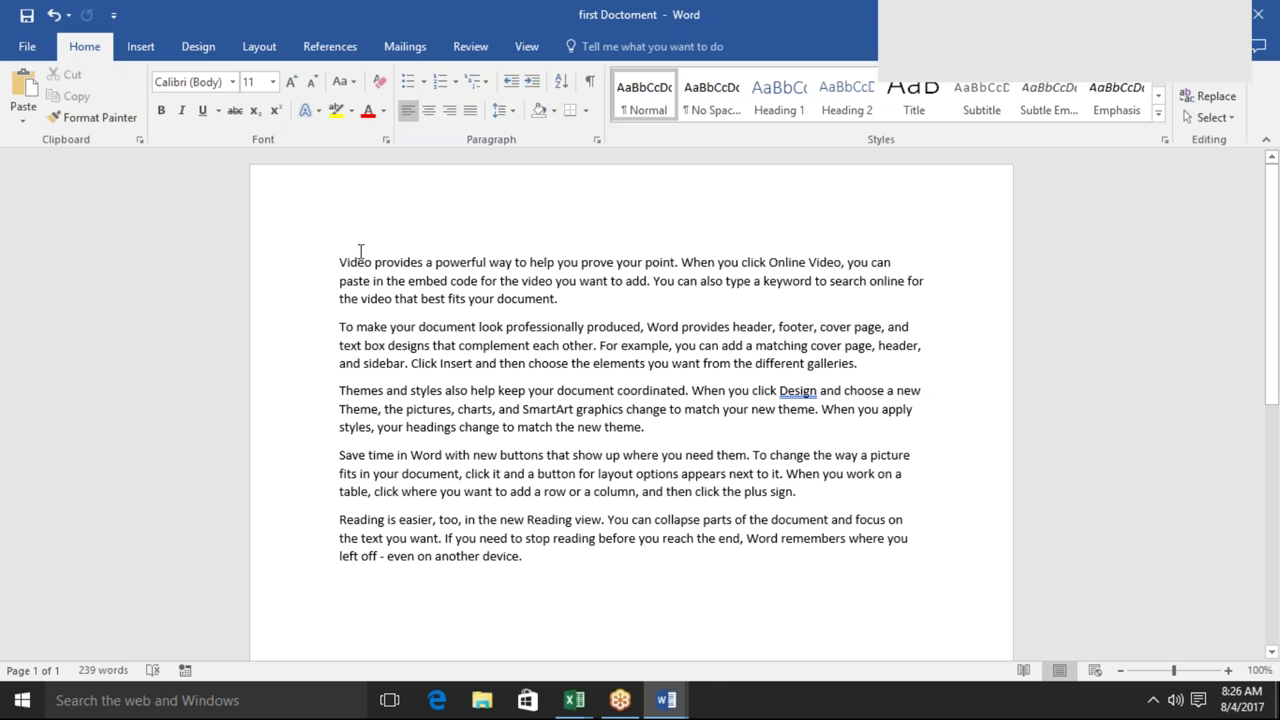
left_click_drag(341, 261, 578, 558)
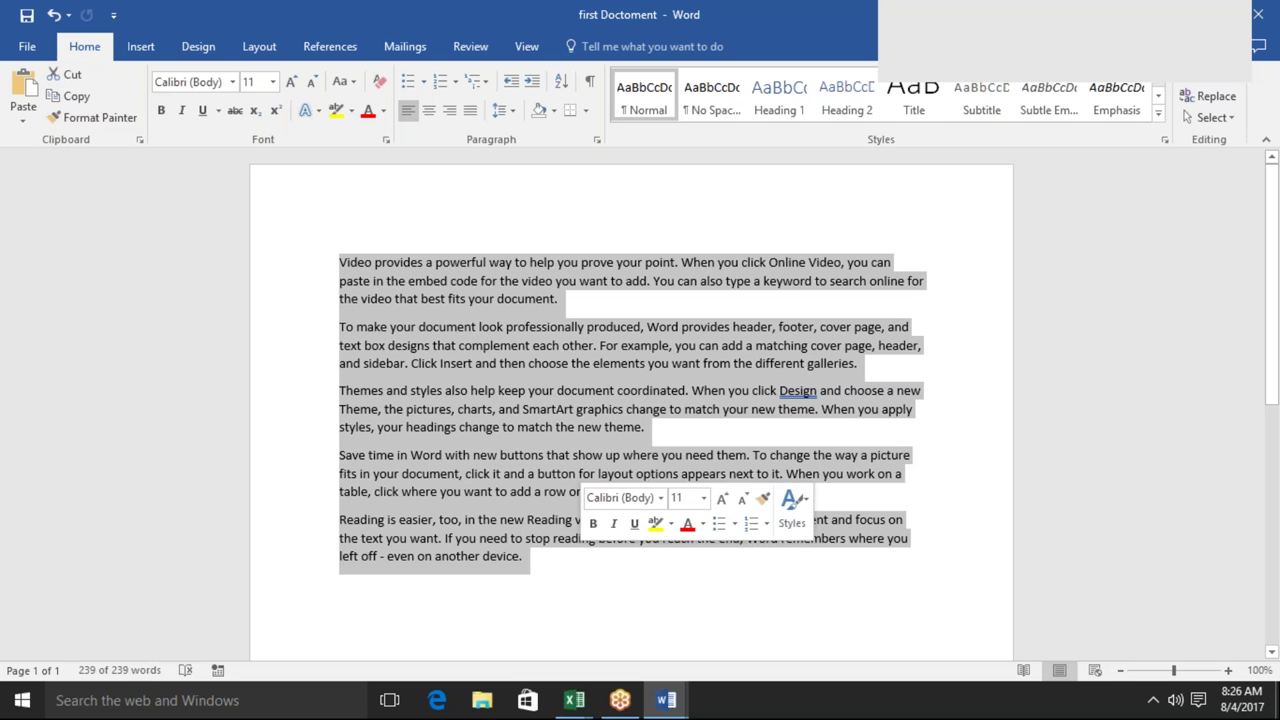
left_click(540, 480)
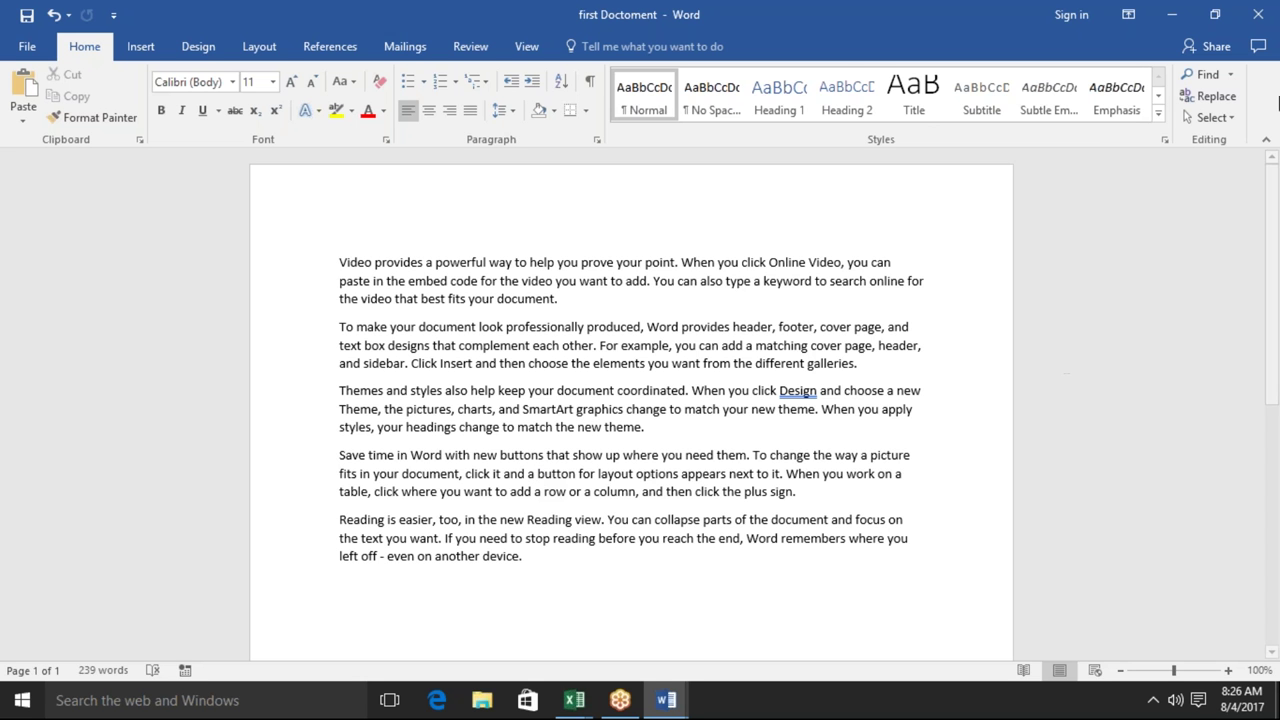
Step: Close both Word windows without saving the certificate, then browse File Explorer's Documents folder
left_click(1274, 28)
left_click(1274, 28)
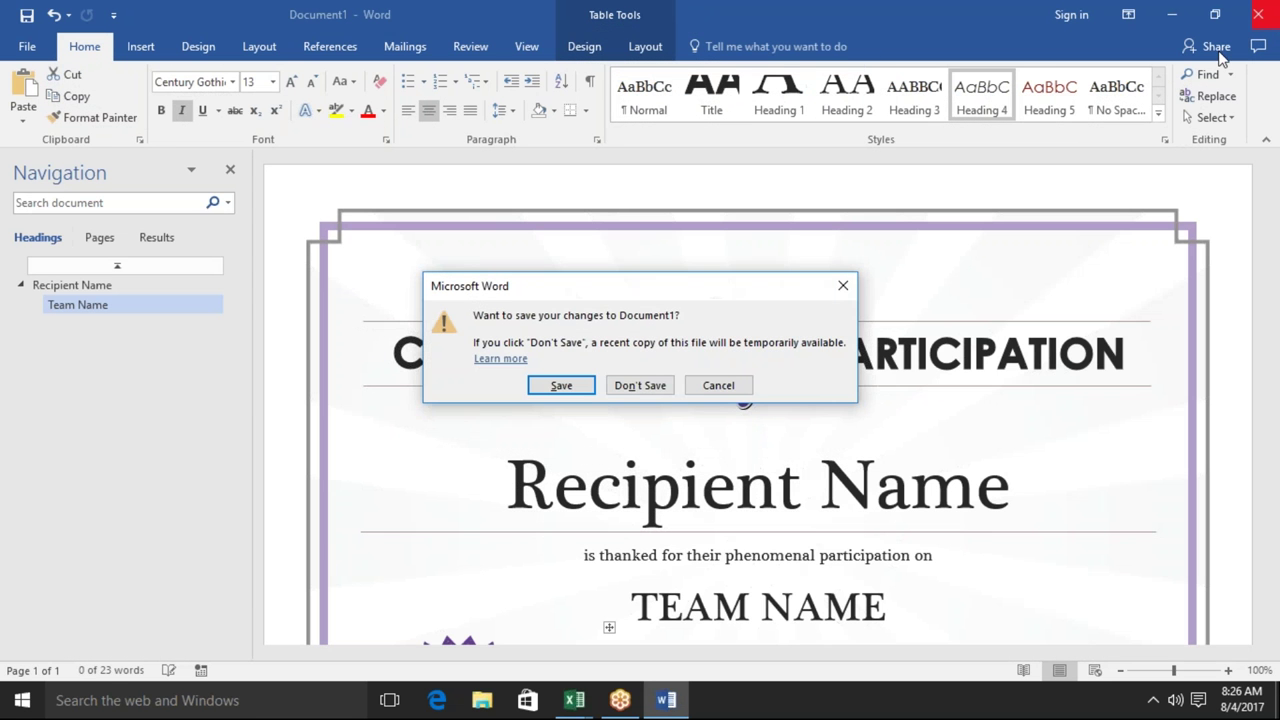
left_click(656, 380)
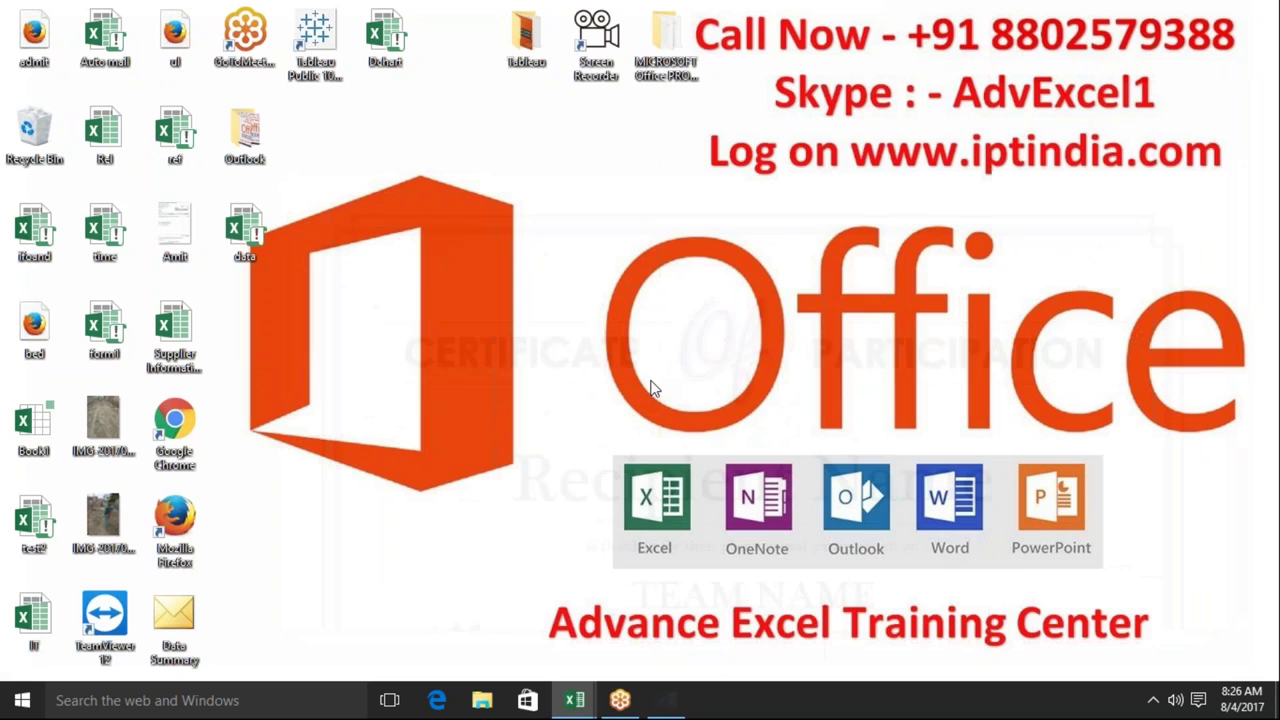
left_click(482, 700)
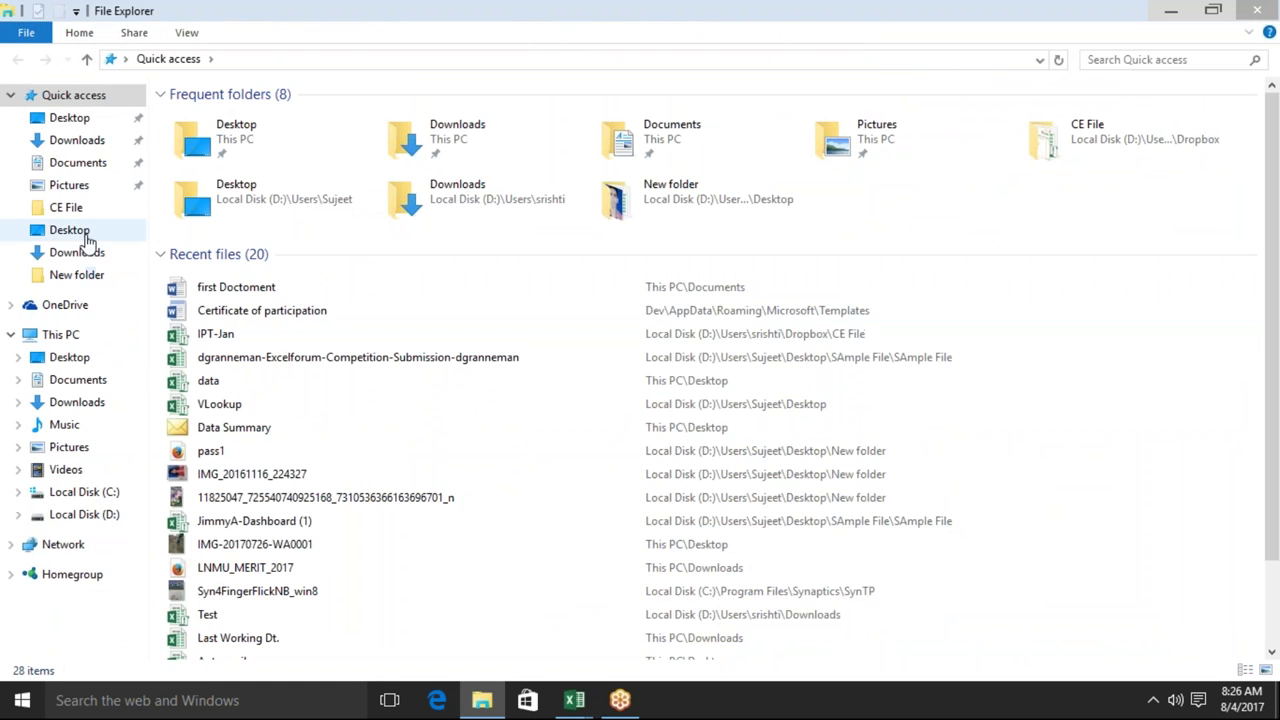
left_click(88, 170)
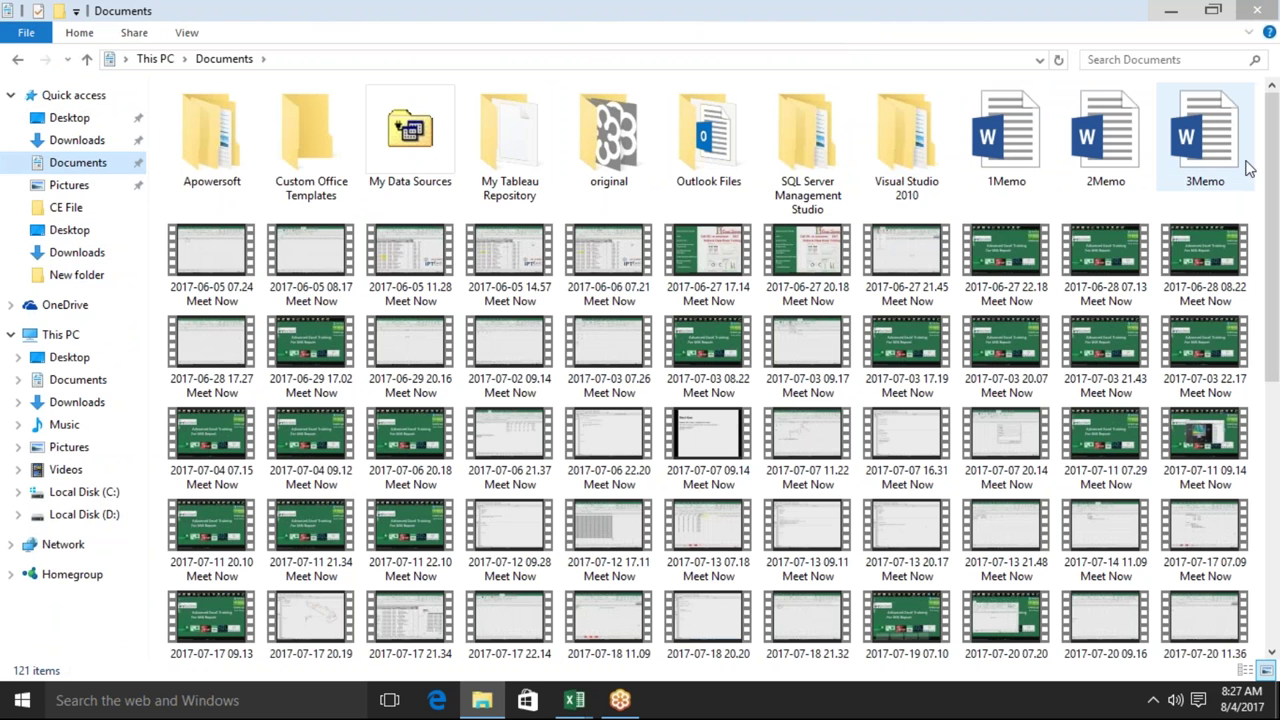
scroll(1150, 200, "down", 5)
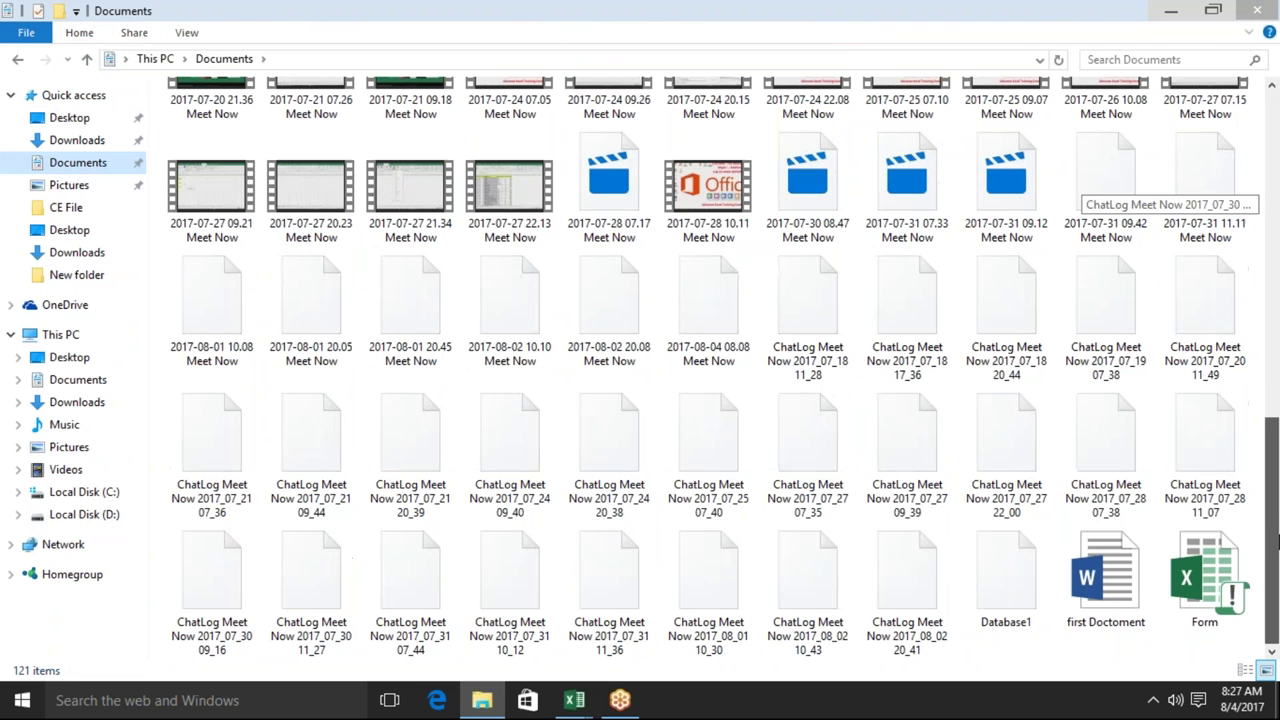
Step: Duplicate first Doctoment twice, delete each copy, and reopen the original in Word
left_click(1113, 575)
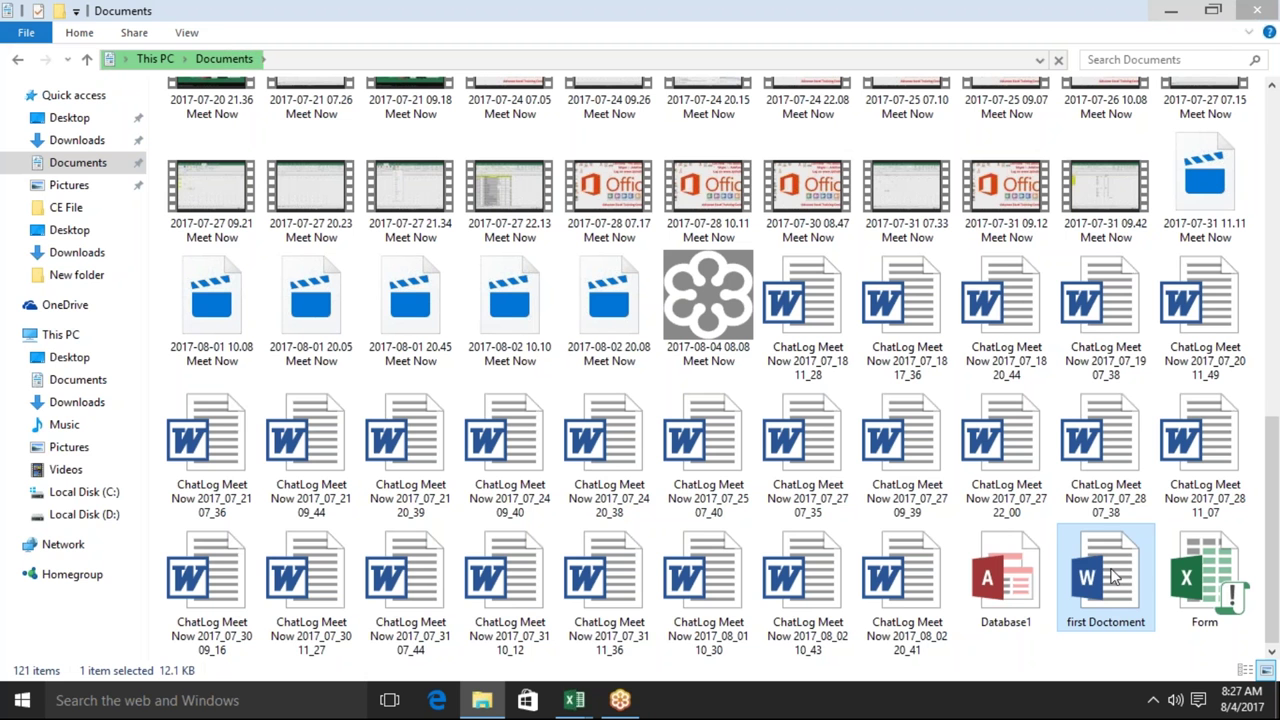
left_click_drag(1113, 575, 1061, 667)
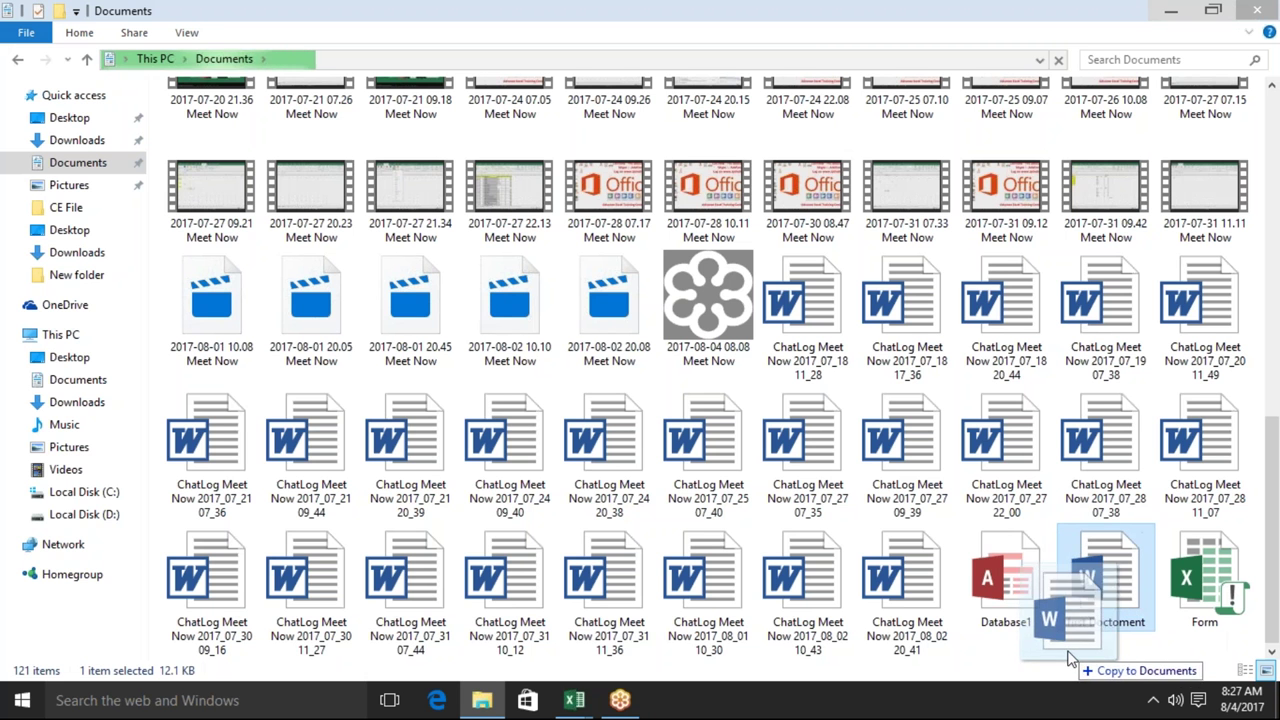
left_click_drag(1061, 667, 1040, 675)
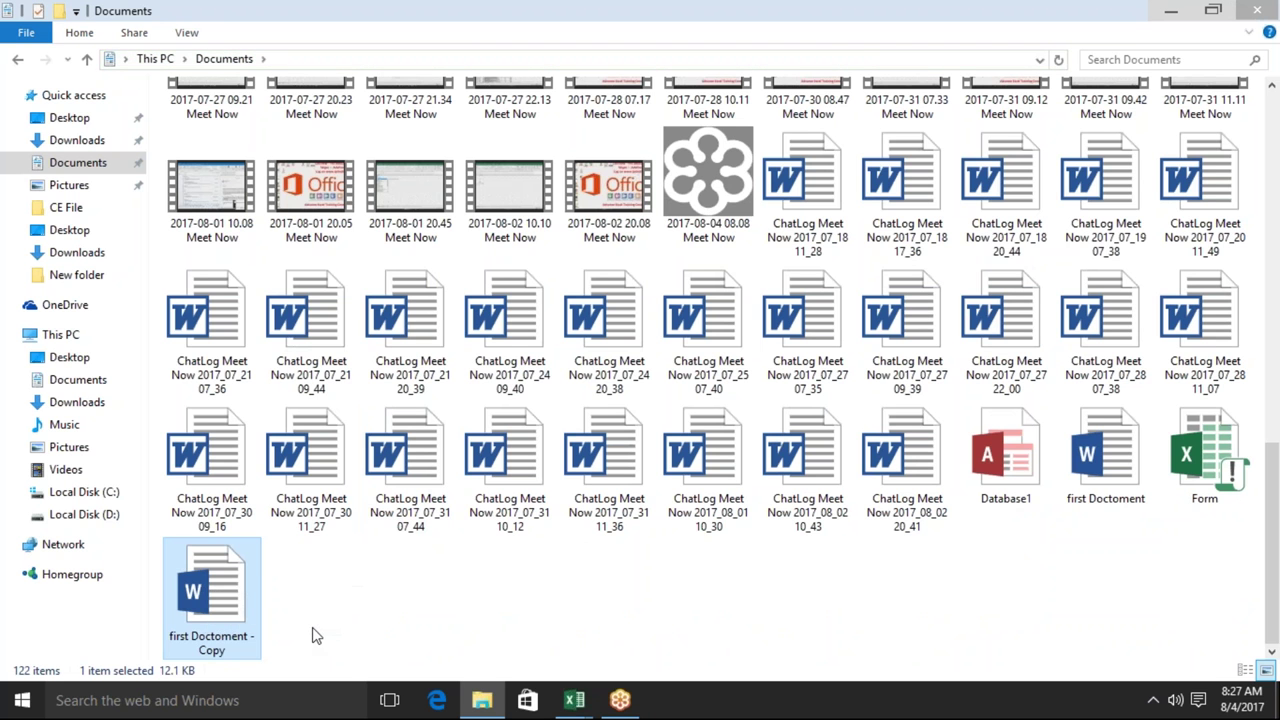
key("Delete")
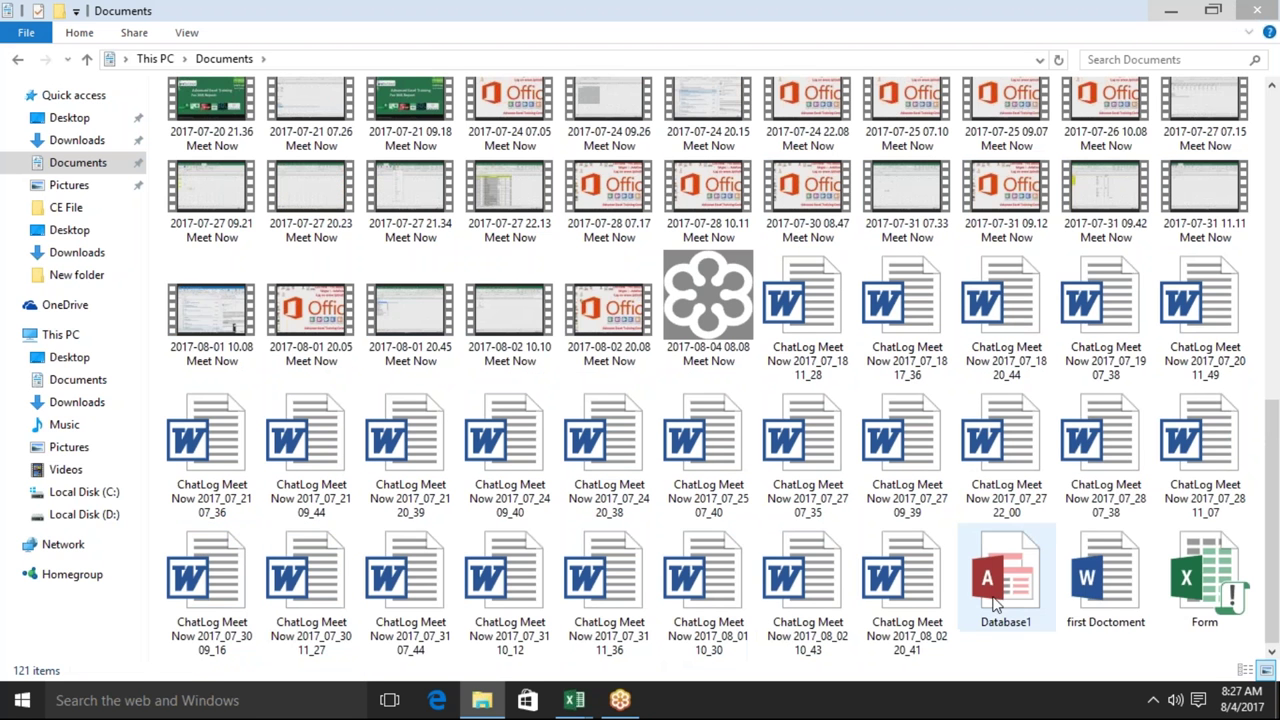
left_click(1097, 612)
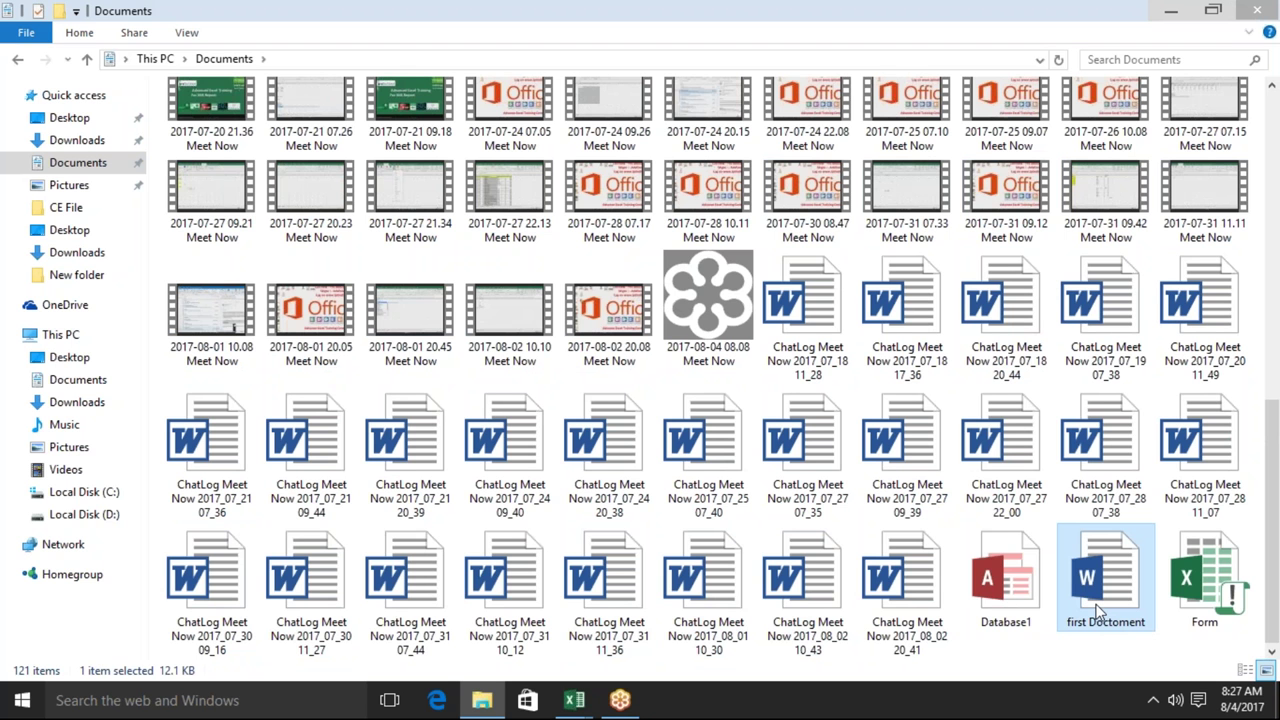
left_click_drag(1097, 610, 1041, 648)
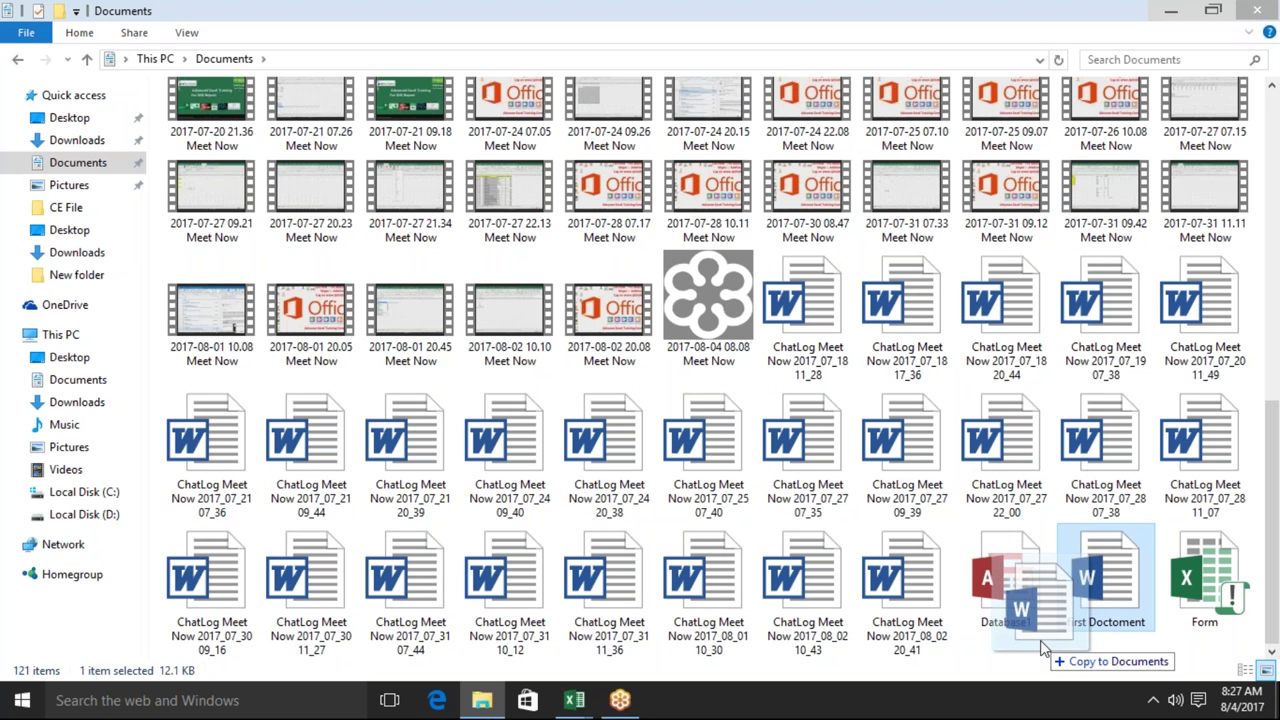
left_click_drag(1041, 648, 1010, 660)
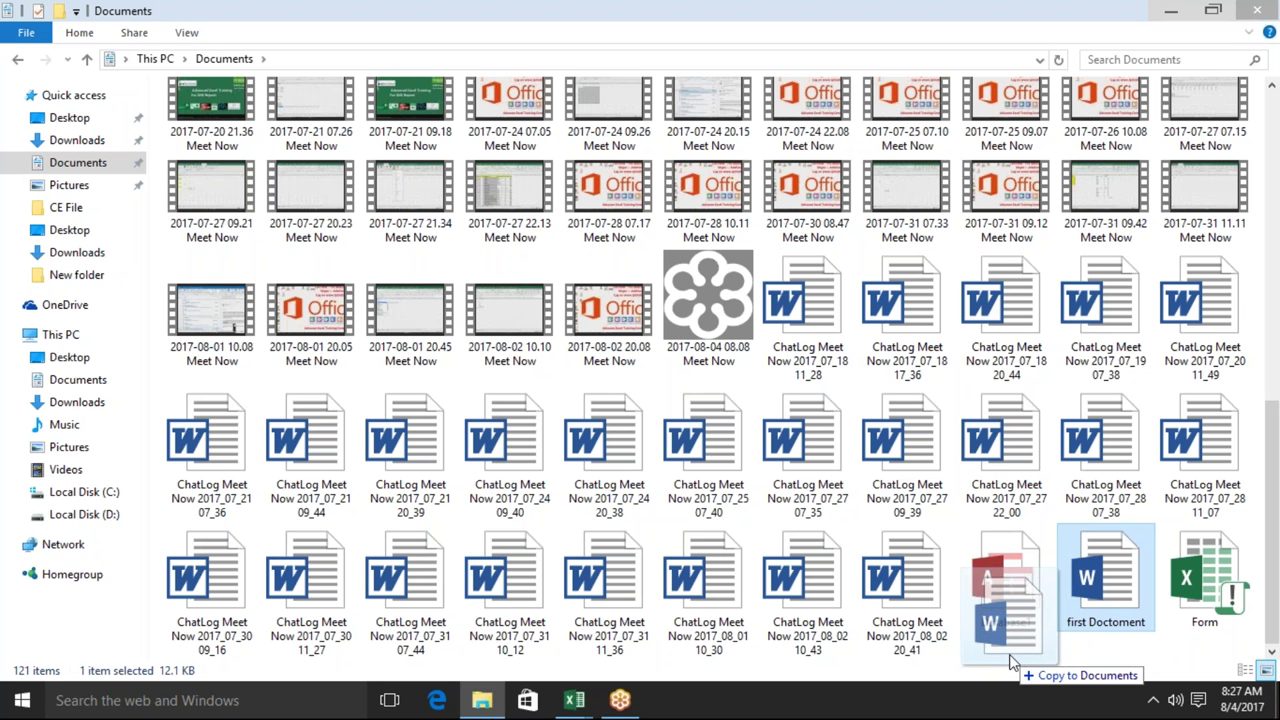
left_click_drag(1010, 662, 1013, 662)
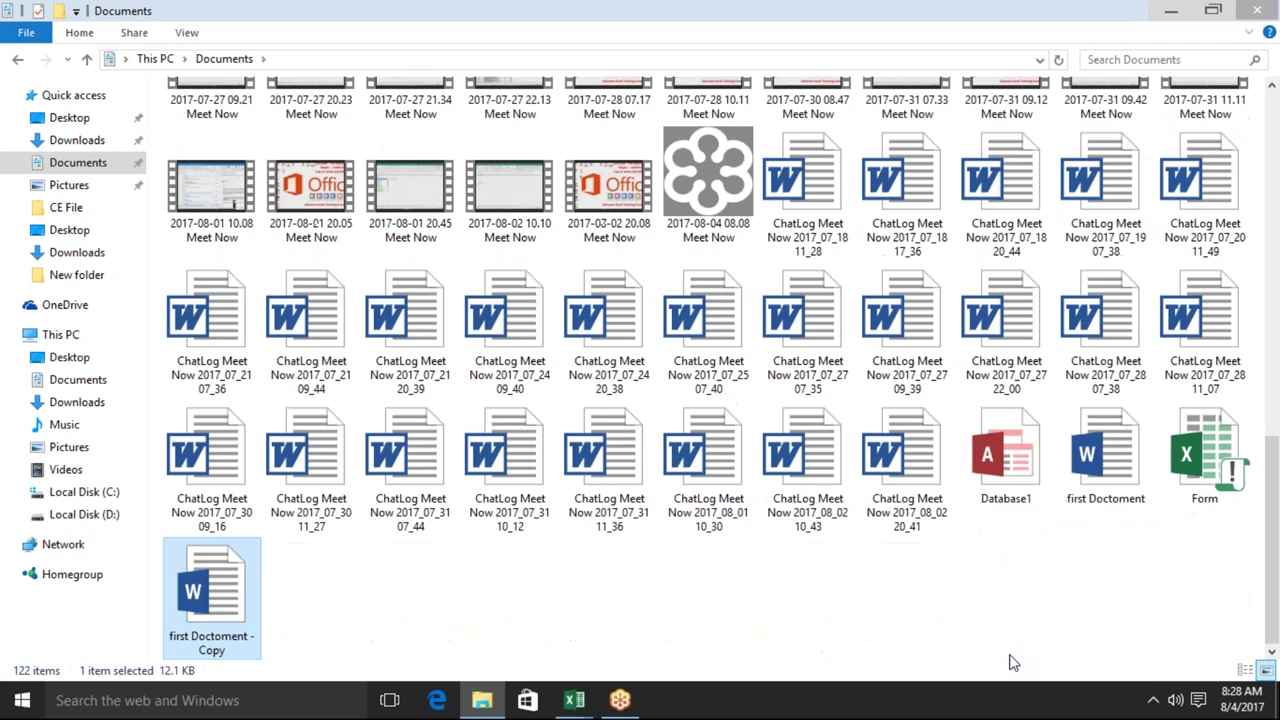
key("Delete")
double_click(1108, 565)
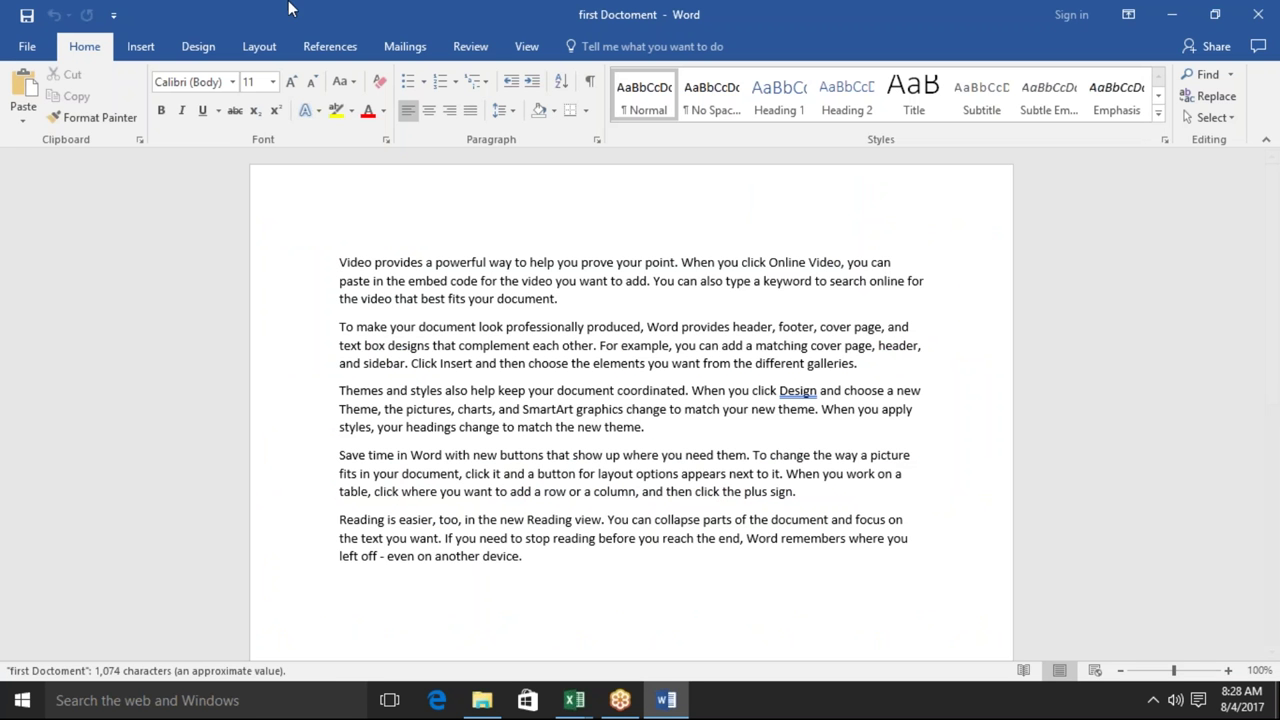
Step: Through Save As > Browse, add 2 to the file name and save 'first Doctoment-2' in Documents
left_click(34, 48)
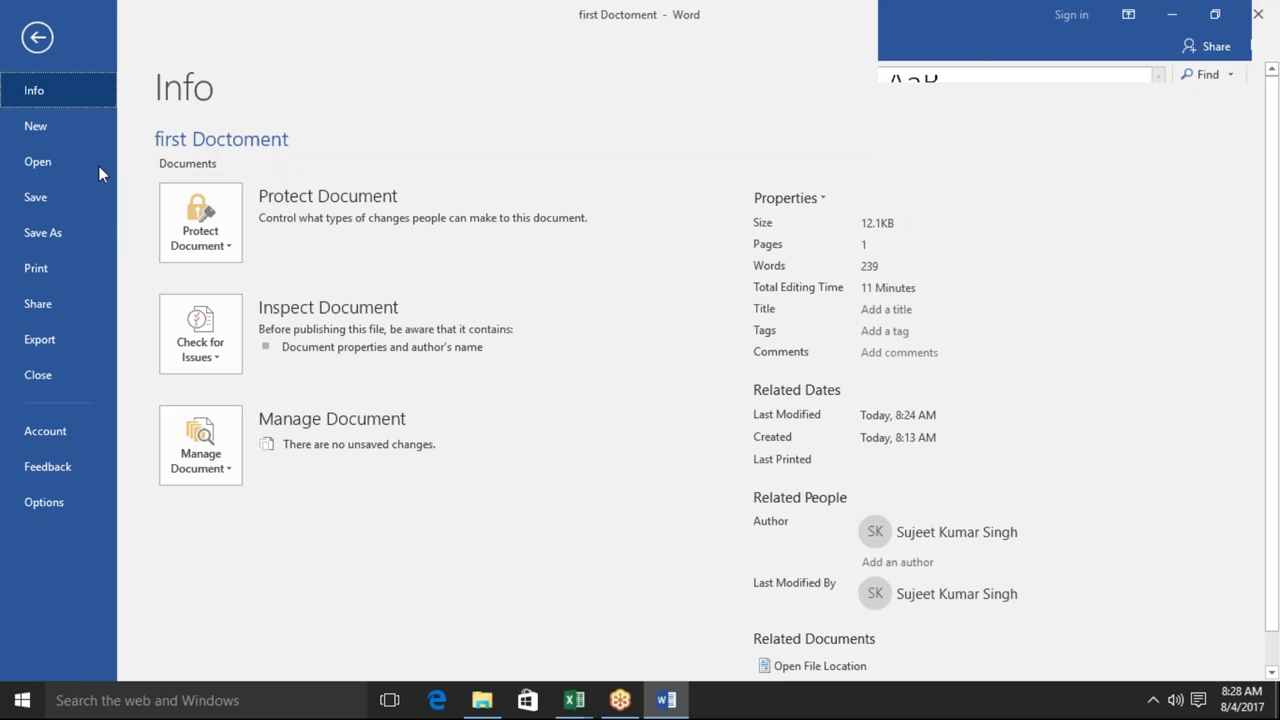
left_click(42, 232)
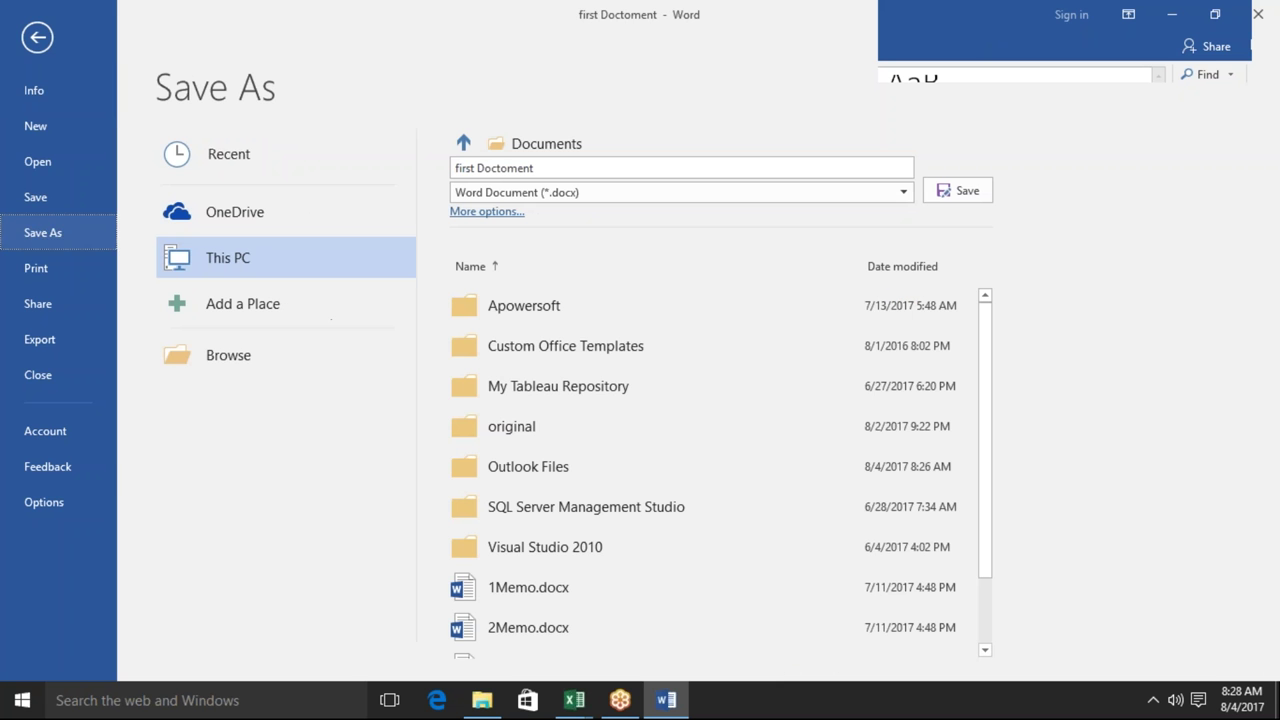
left_click(237, 372)
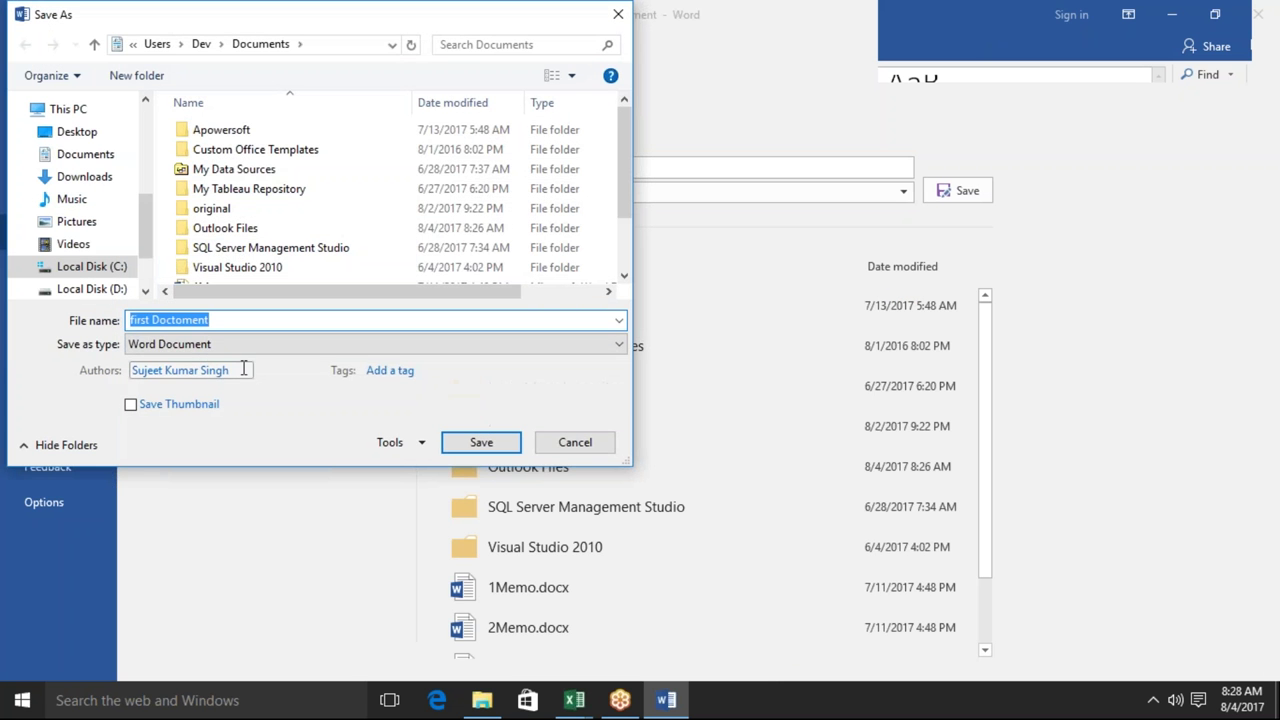
left_click(271, 326)
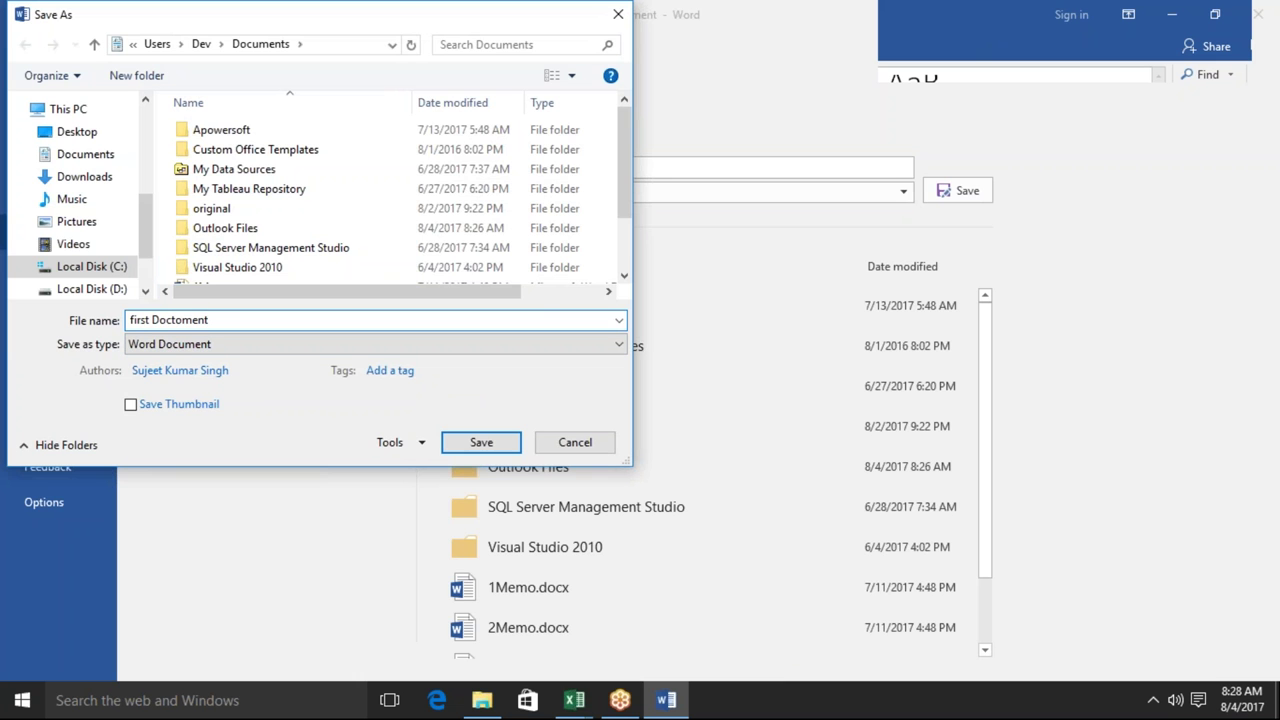
type("-2")
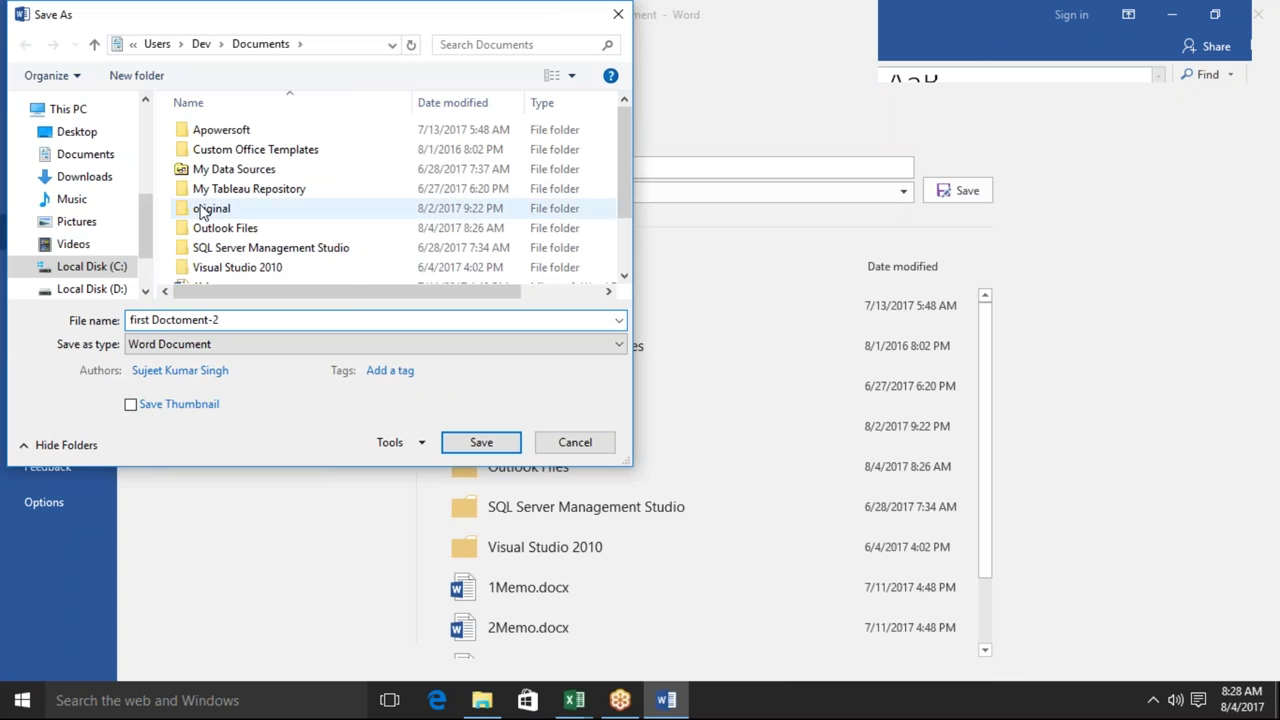
left_click(476, 443)
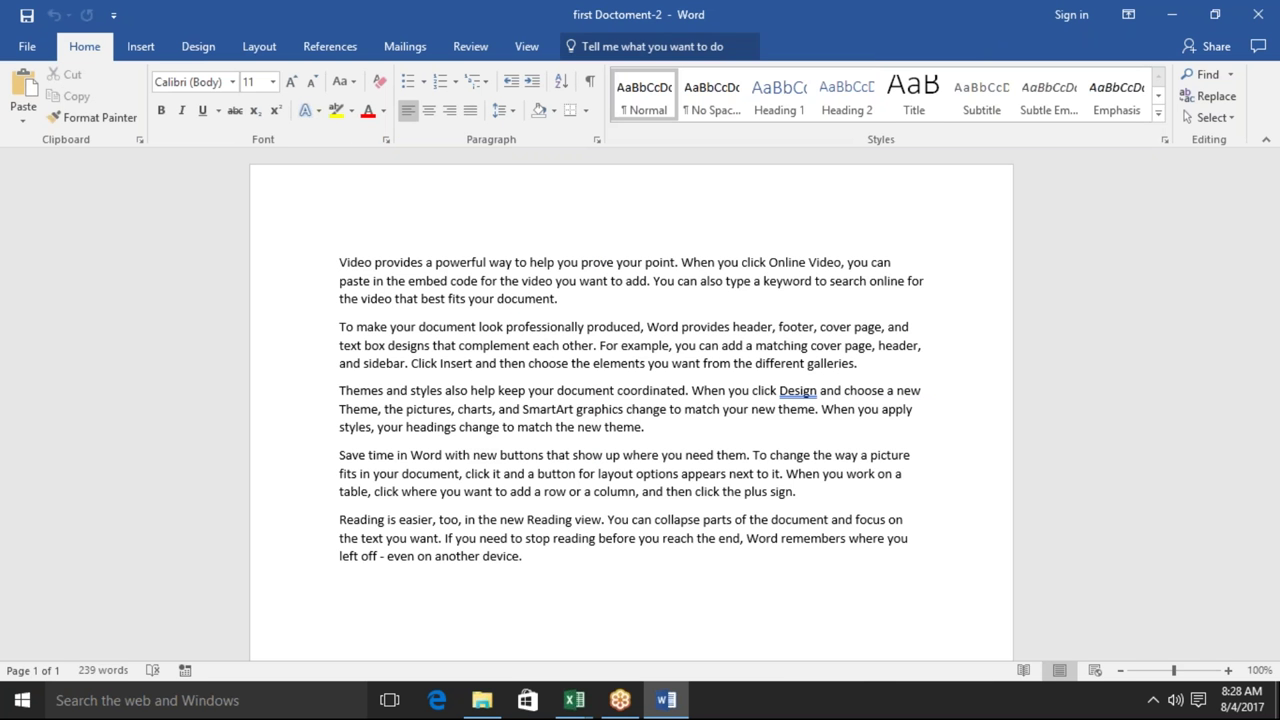
Step: Restore and re-maximise Word, close 'first Doctoment-2', and reopen the original file from Documents
left_click_drag(730, 14, 739, 95)
double_click(739, 95)
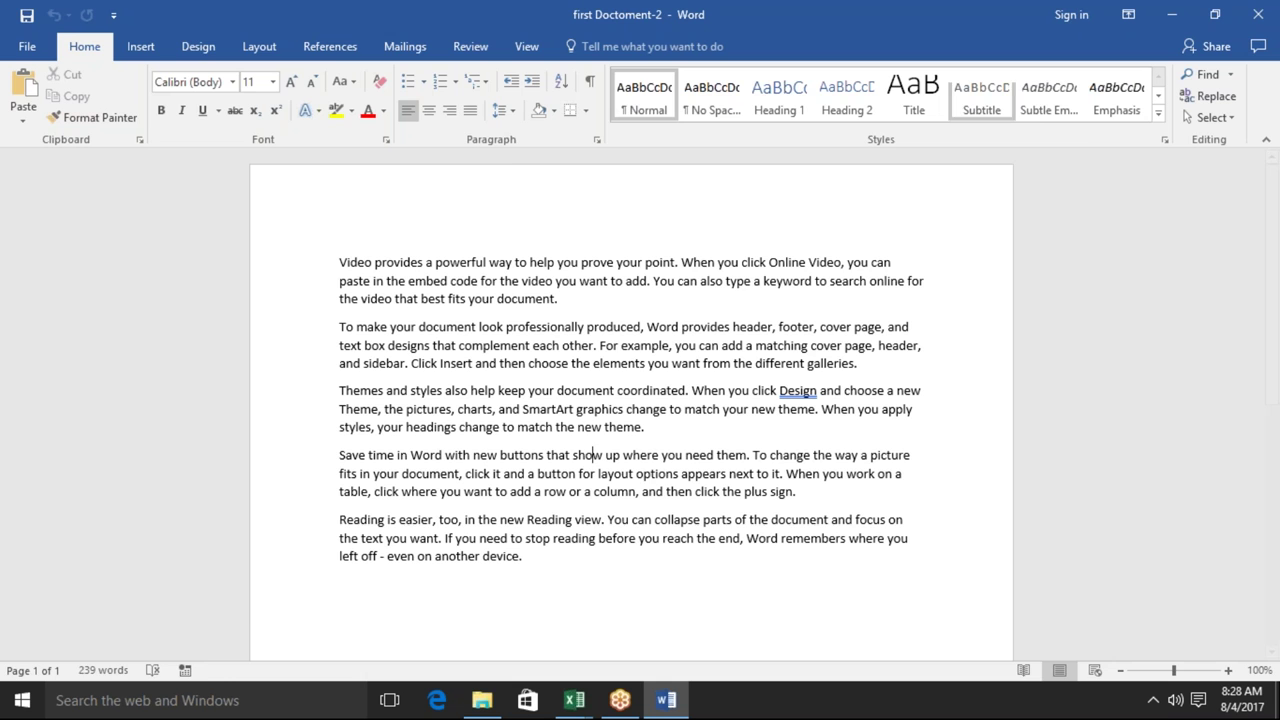
left_click(1273, 17)
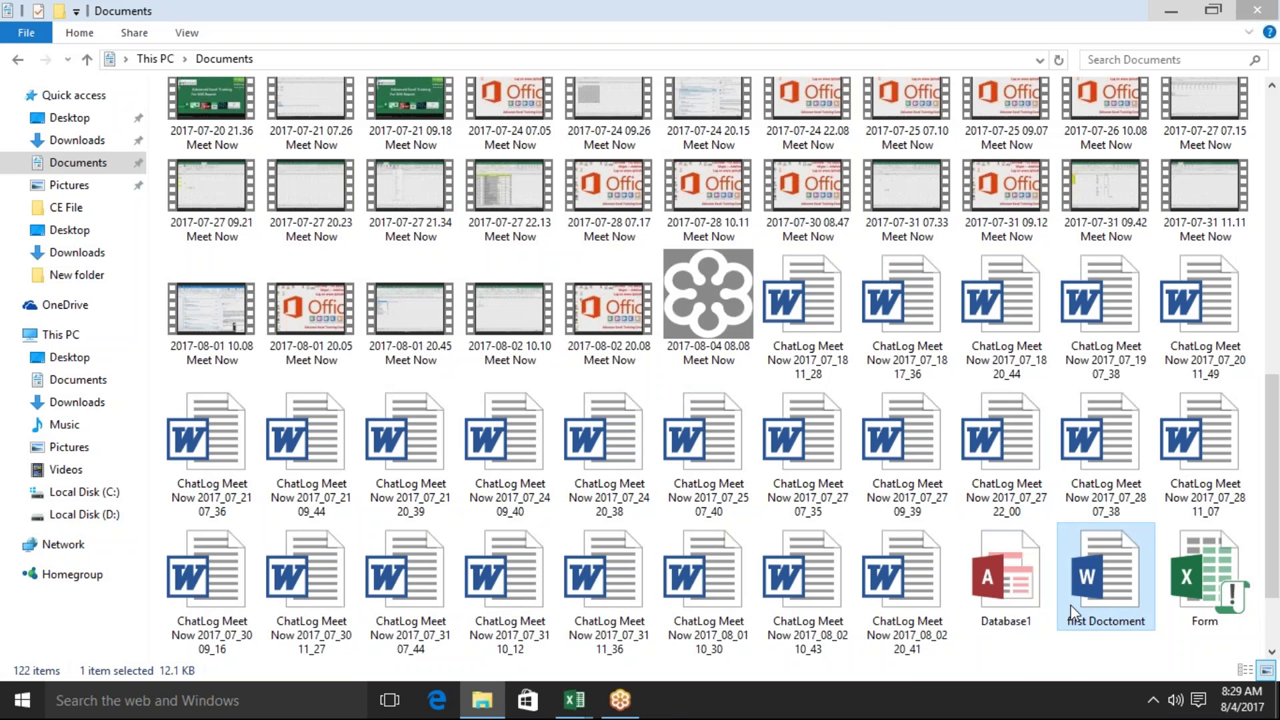
mouse_move(1105, 578)
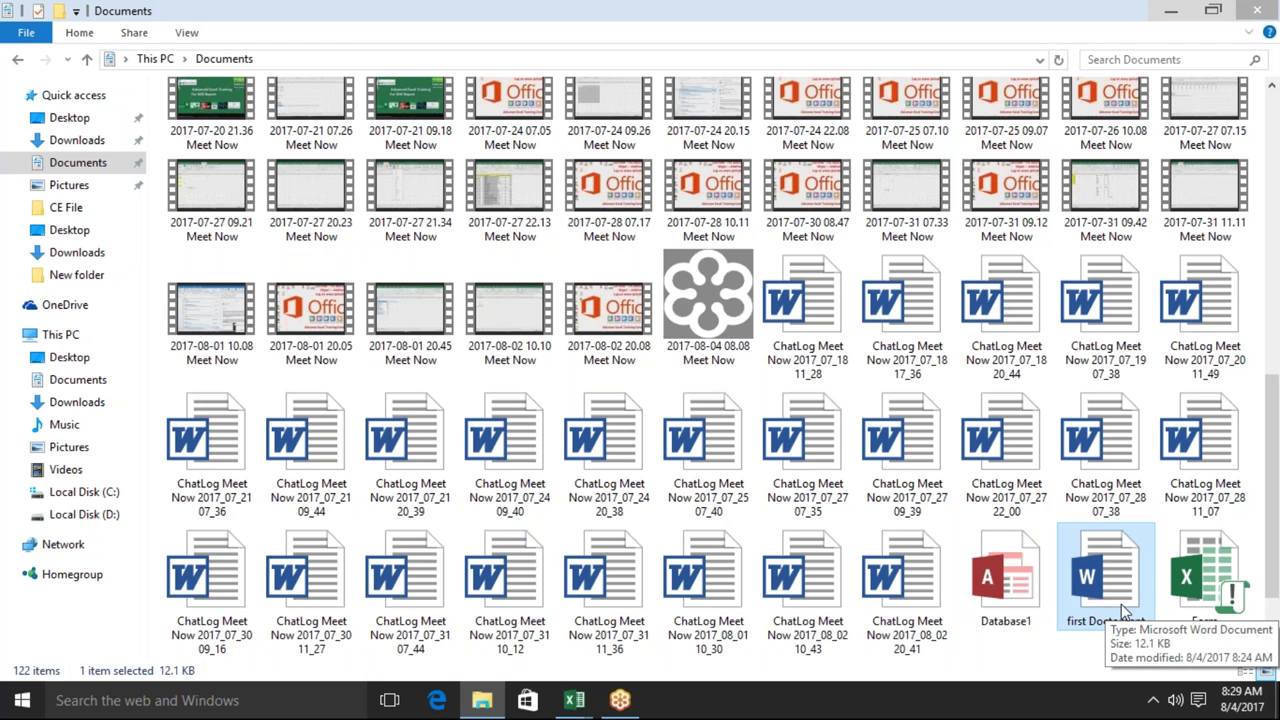
double_click(1122, 610)
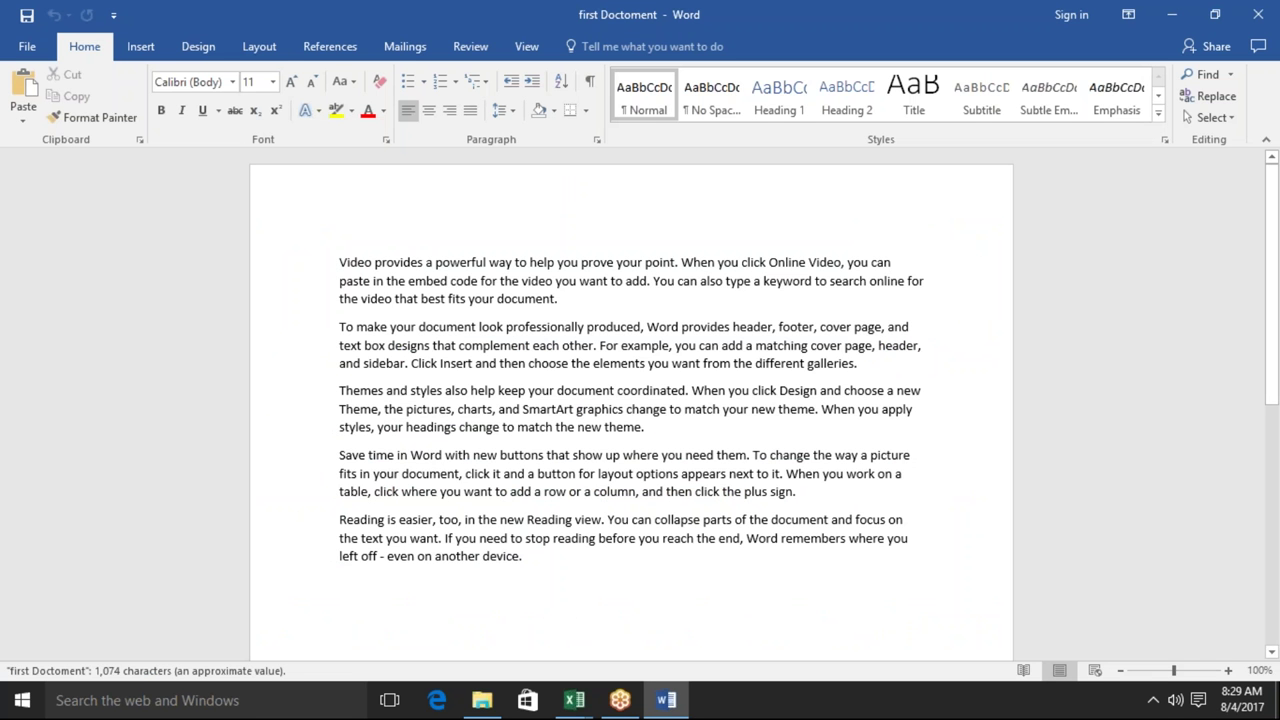
Step: Via Save As > Browse, append '-3' and save 'first Doctoment-3', then select its paragraphs
left_click(42, 55)
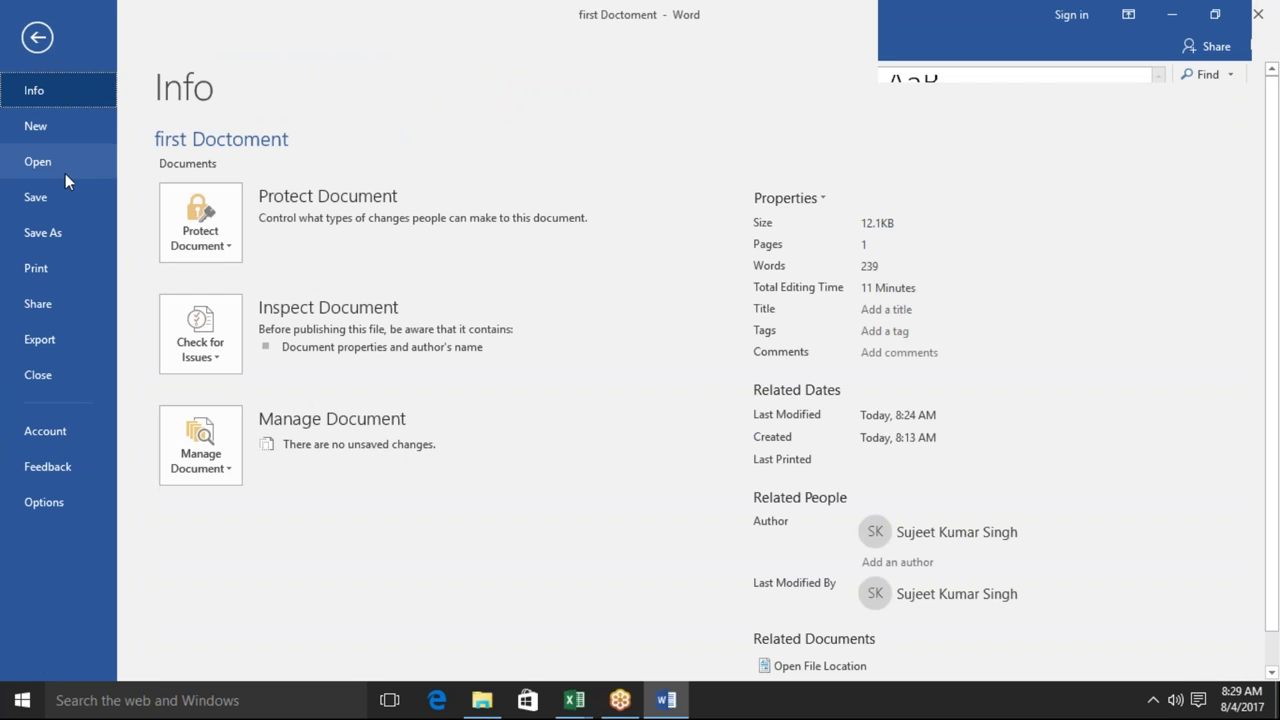
left_click(60, 232)
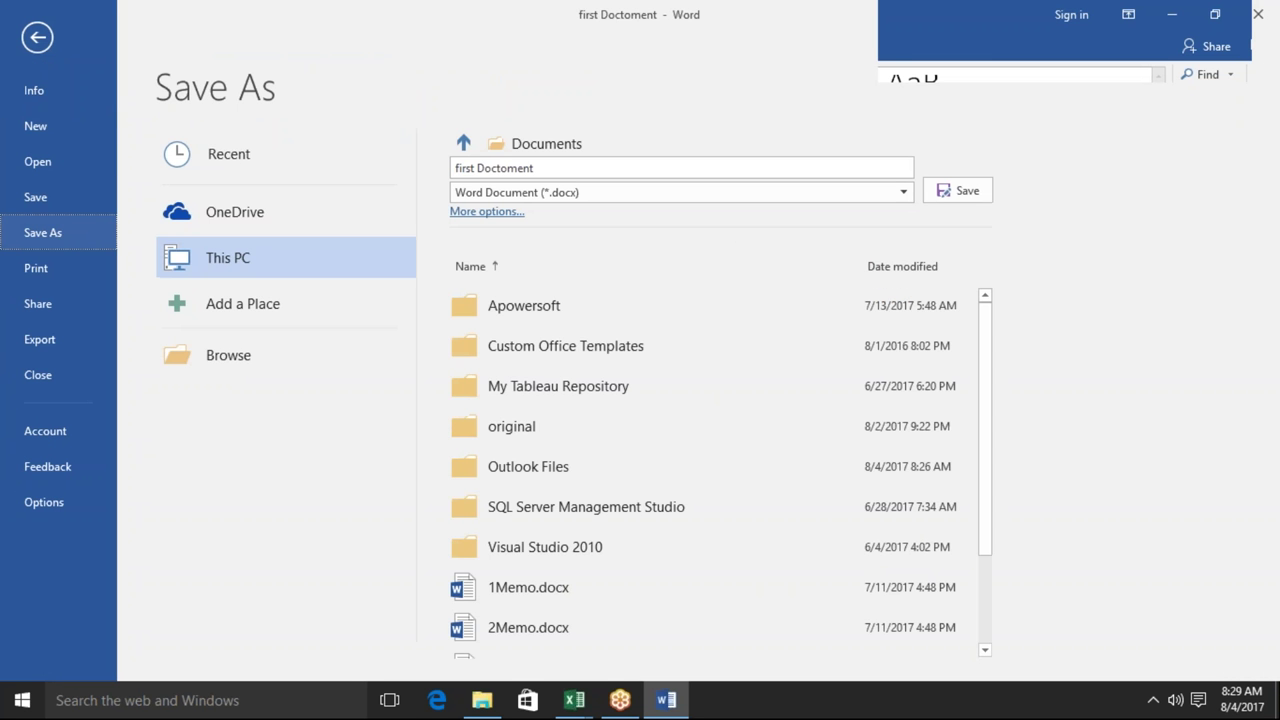
left_click(210, 356)
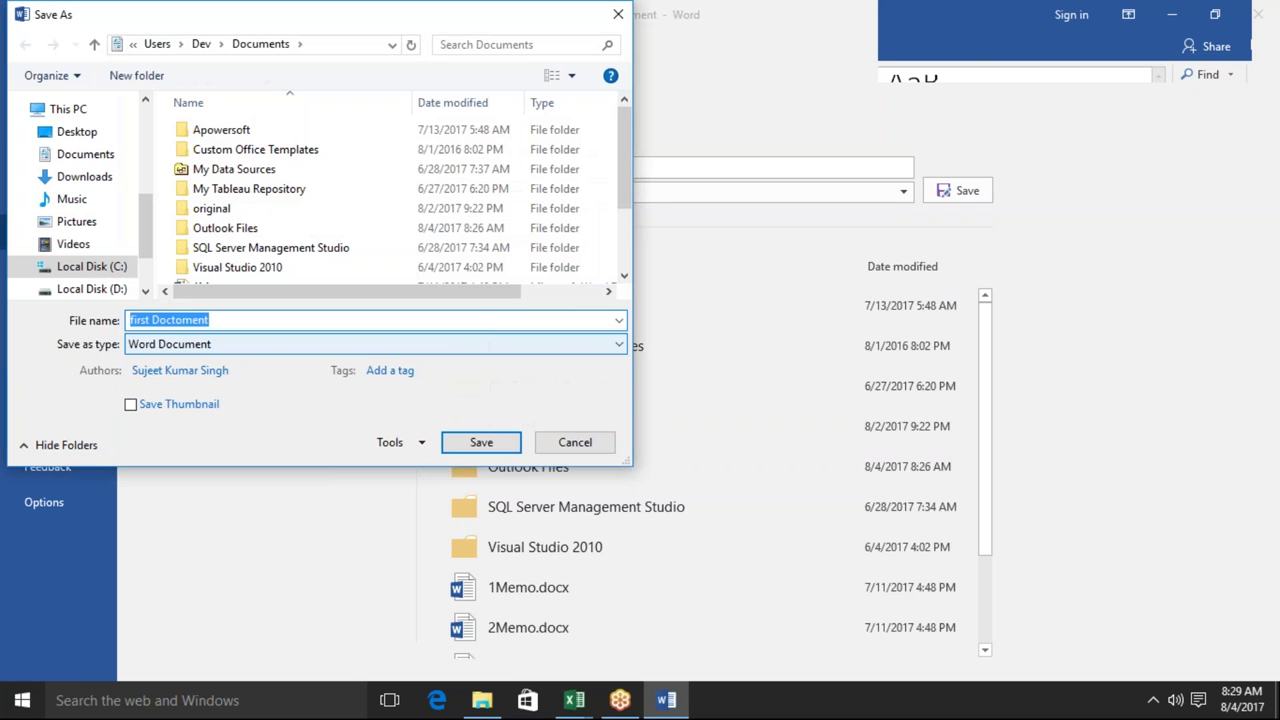
left_click(240, 323)
type("-")
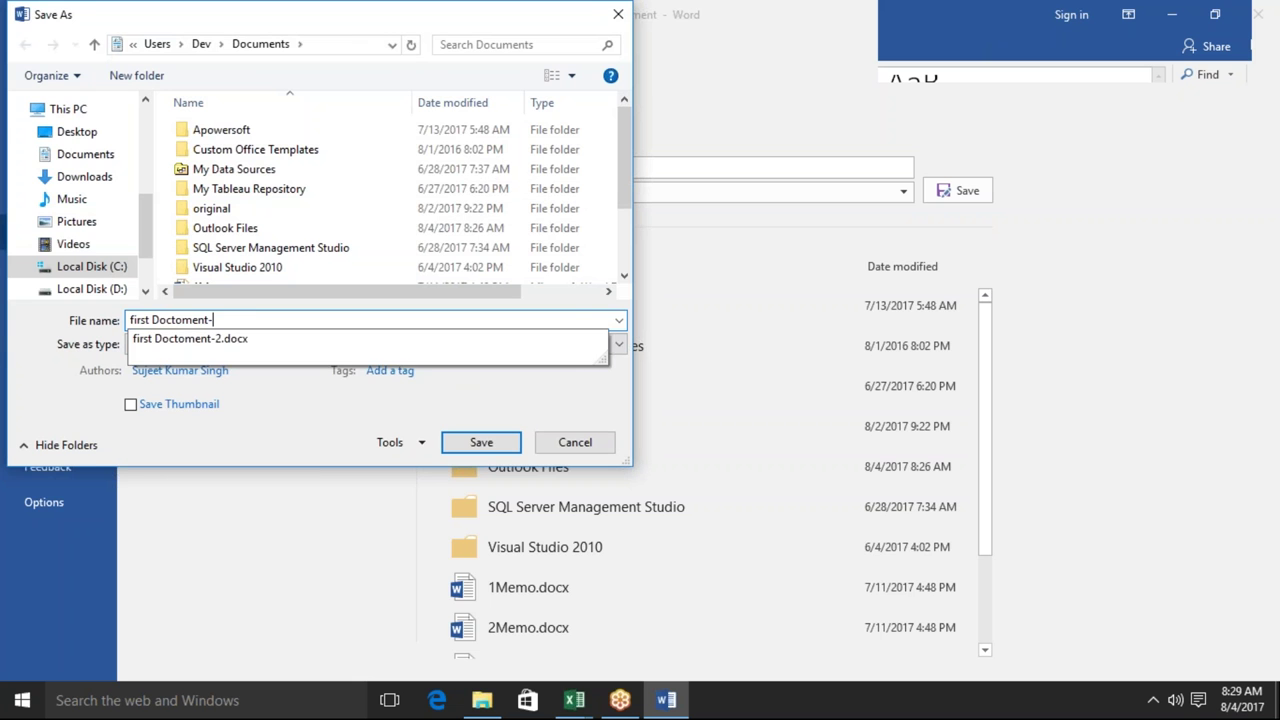
type("3")
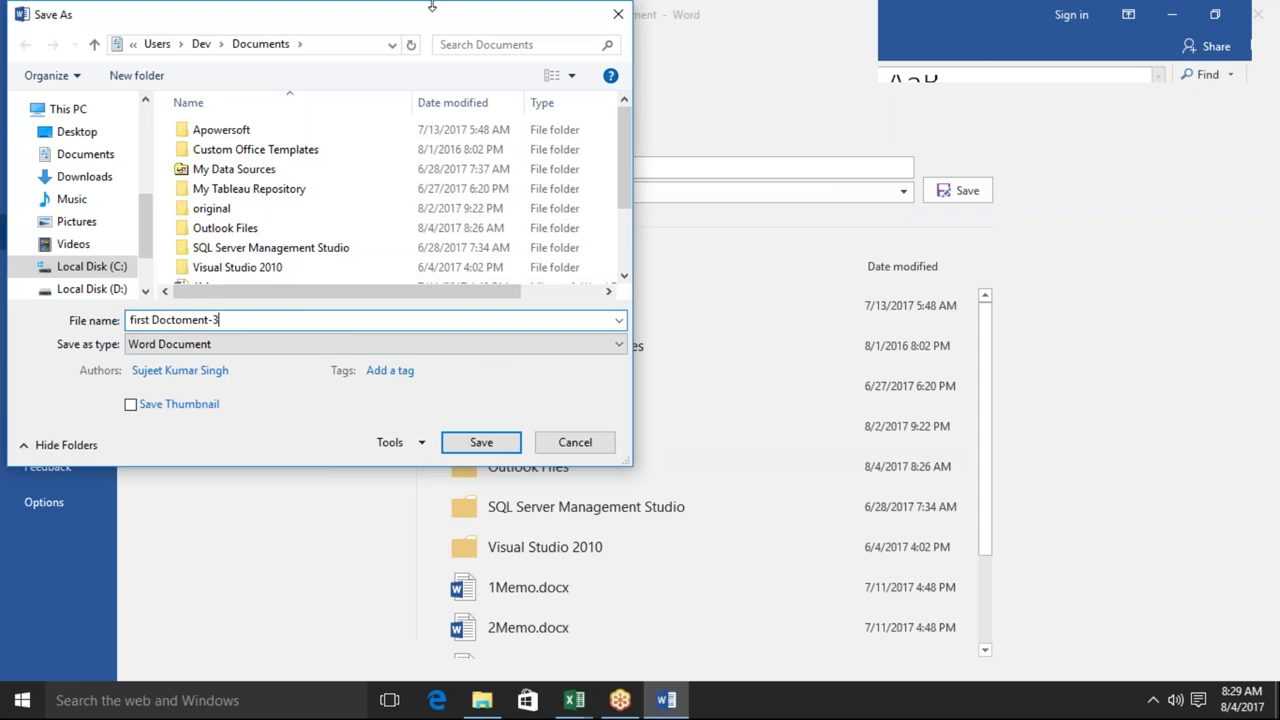
left_click_drag(434, 22, 520, 97)
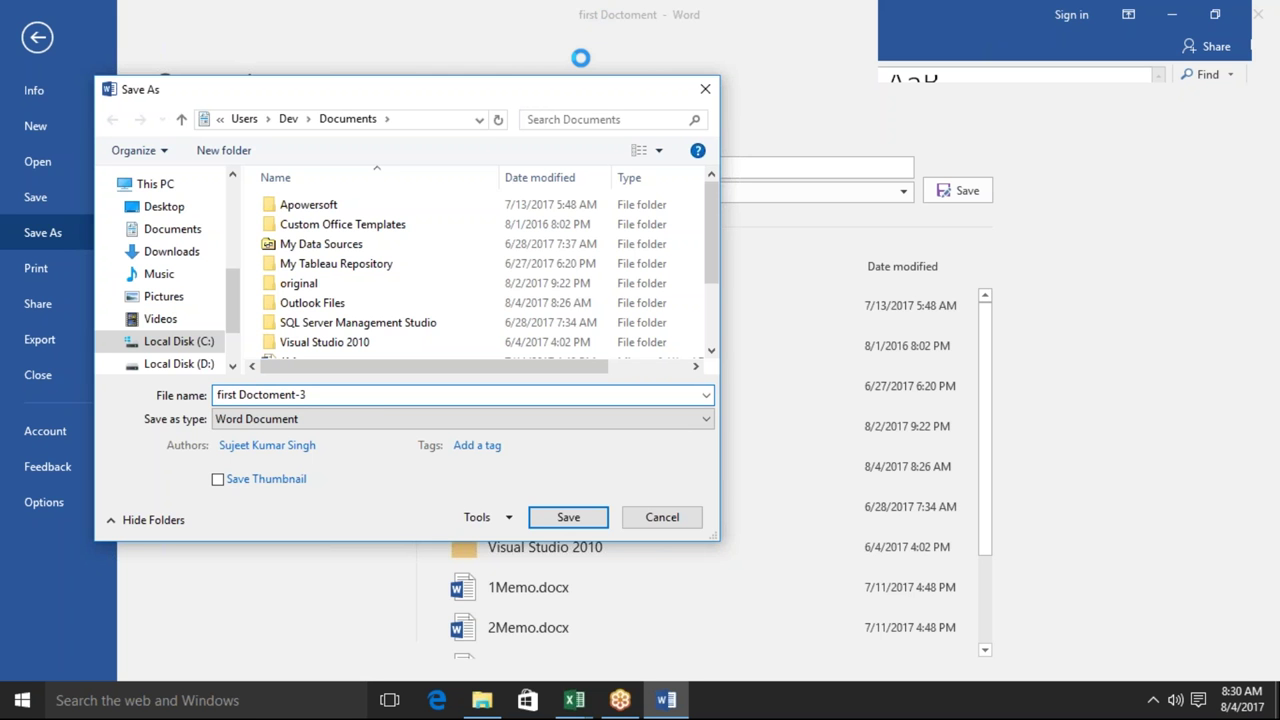
left_click(582, 517)
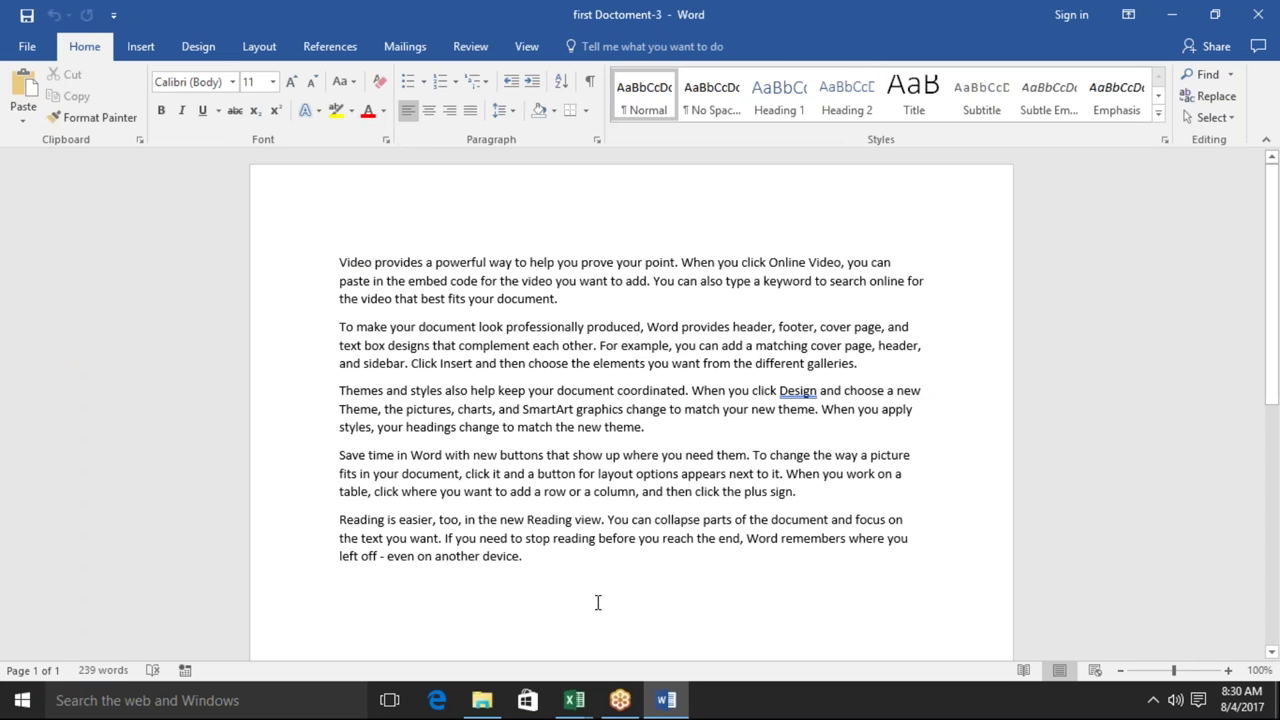
mouse_move(562, 568)
left_mouse_down()
mouse_move(319, 315)
mouse_move(306, 243)
left_mouse_up()
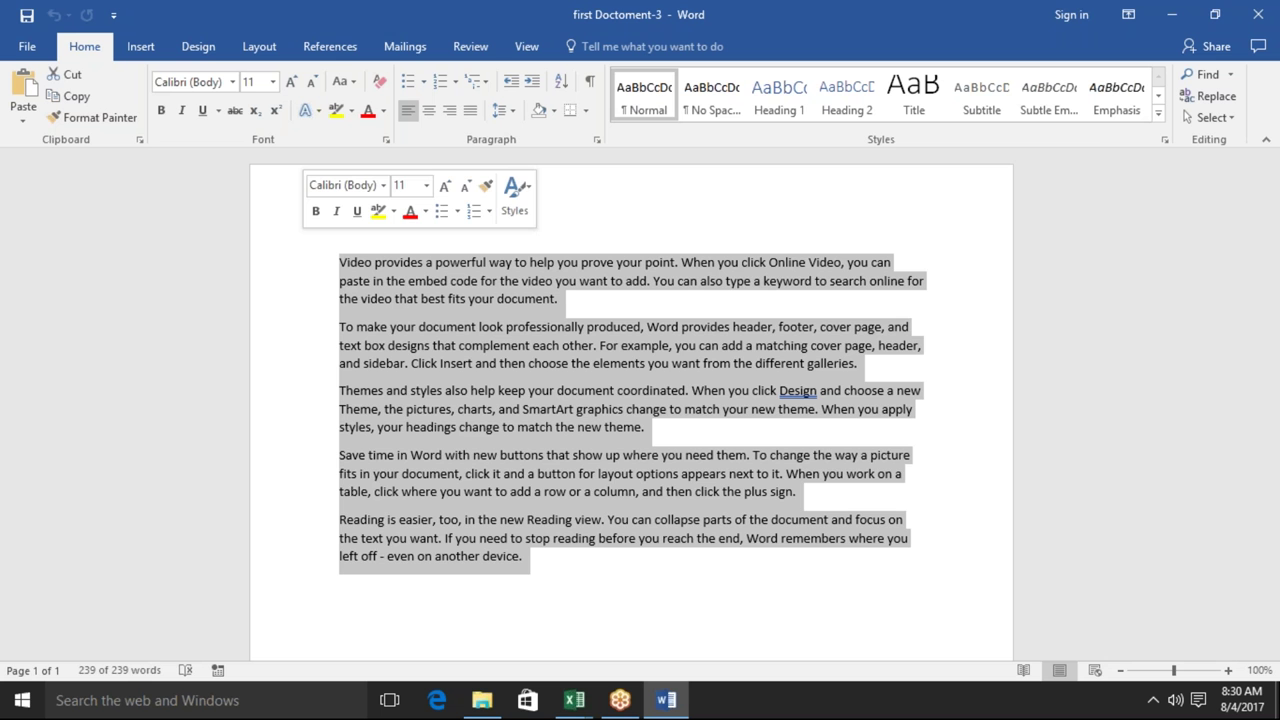
Step: Add a 'Name : -' line with the person's name above the first paragraph and save
left_click(693, 298)
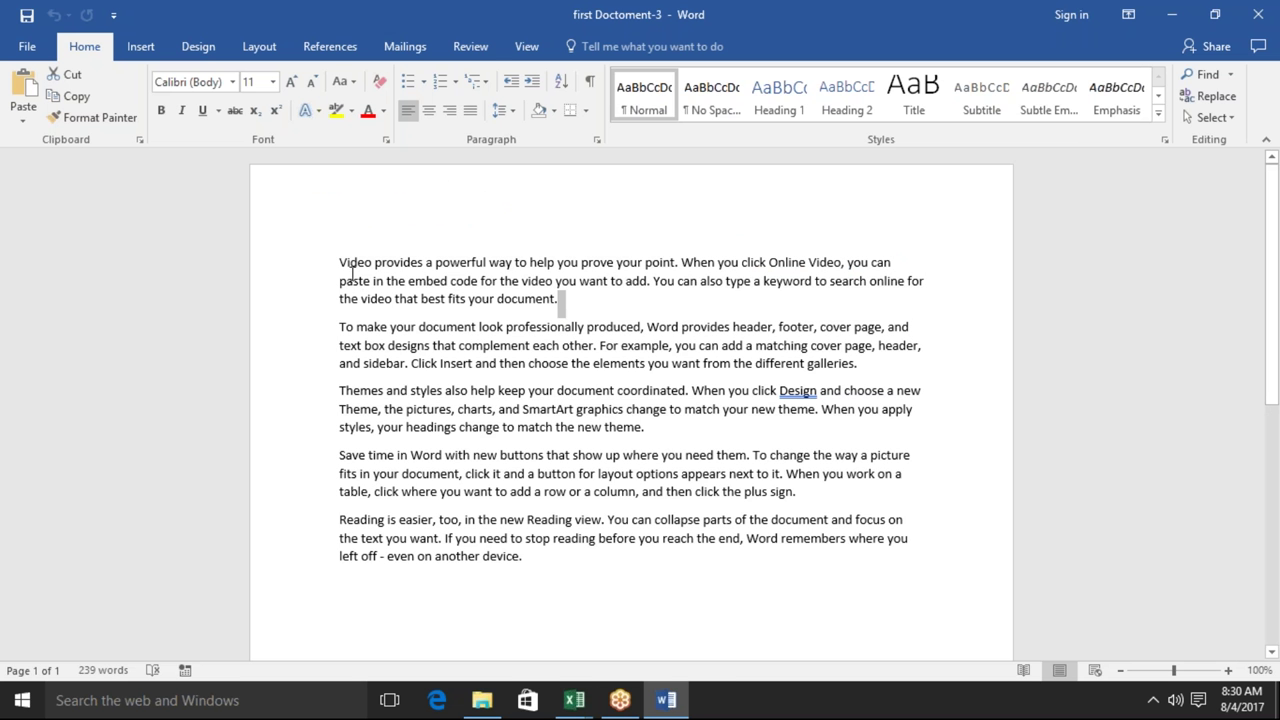
left_click(336, 264)
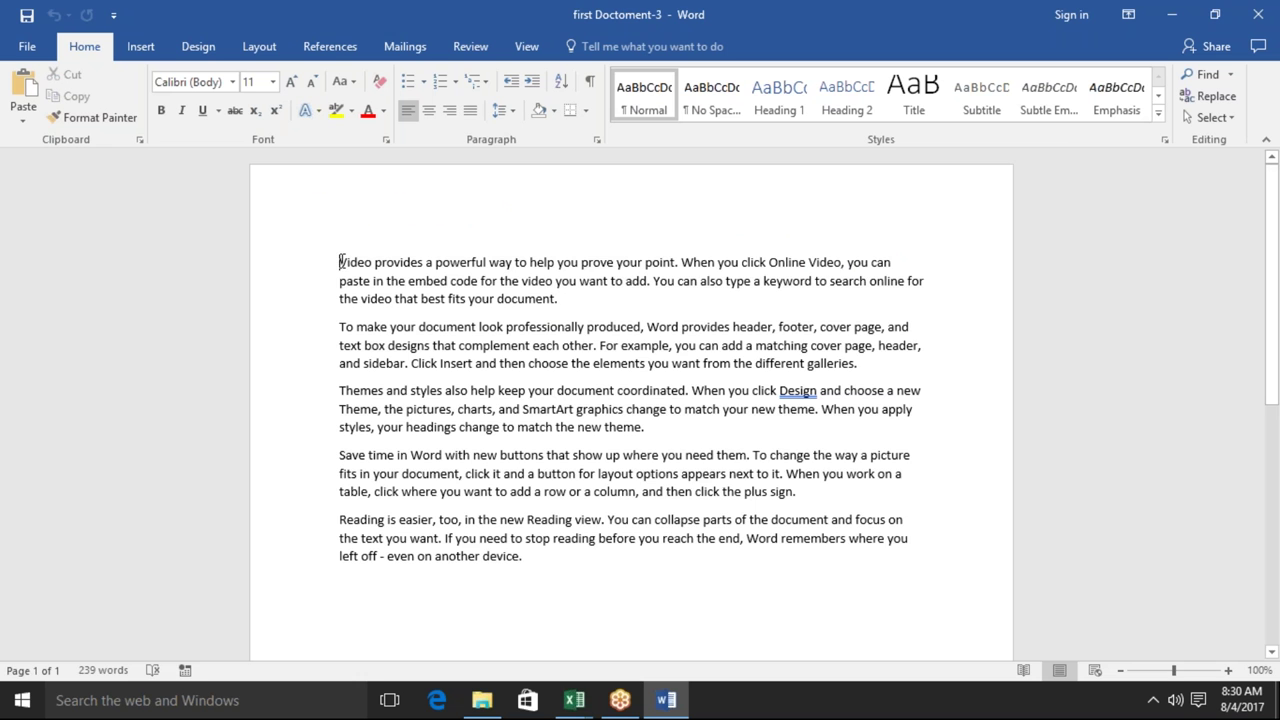
key("Return")
key("Return")
key("Up")
key("Up")
type("Name : - ")
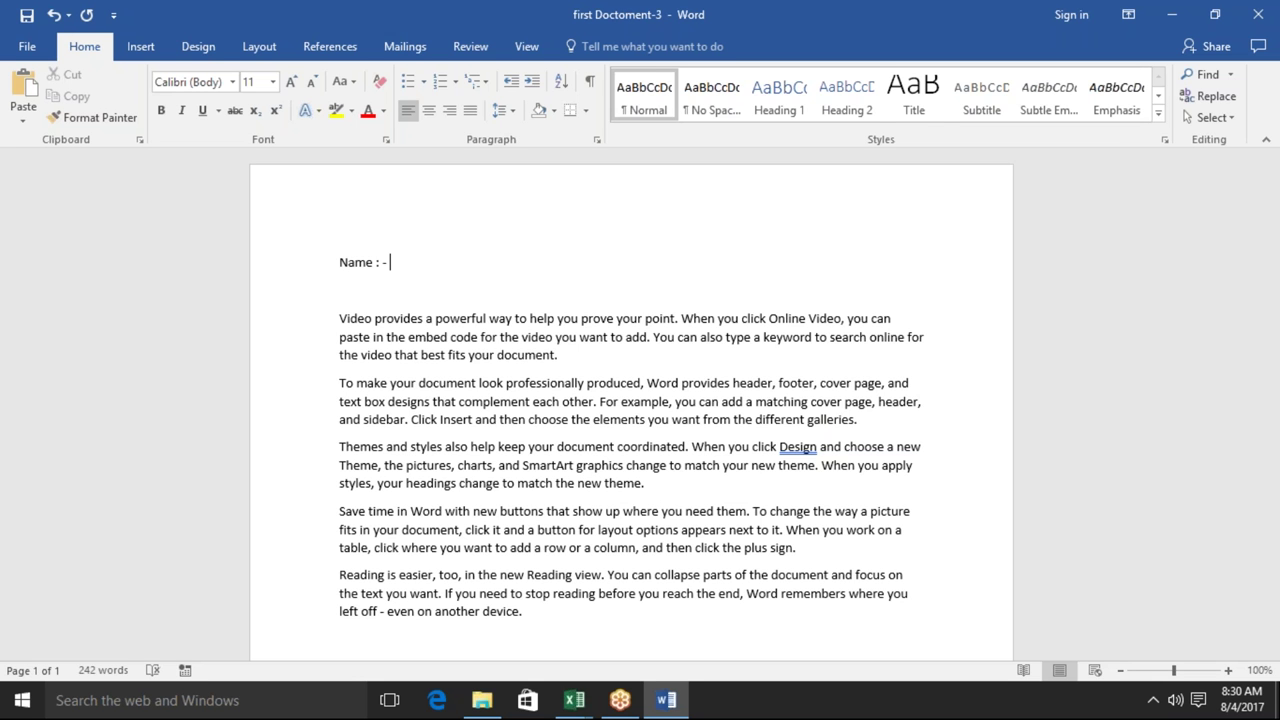
type("Rvai Kumar")
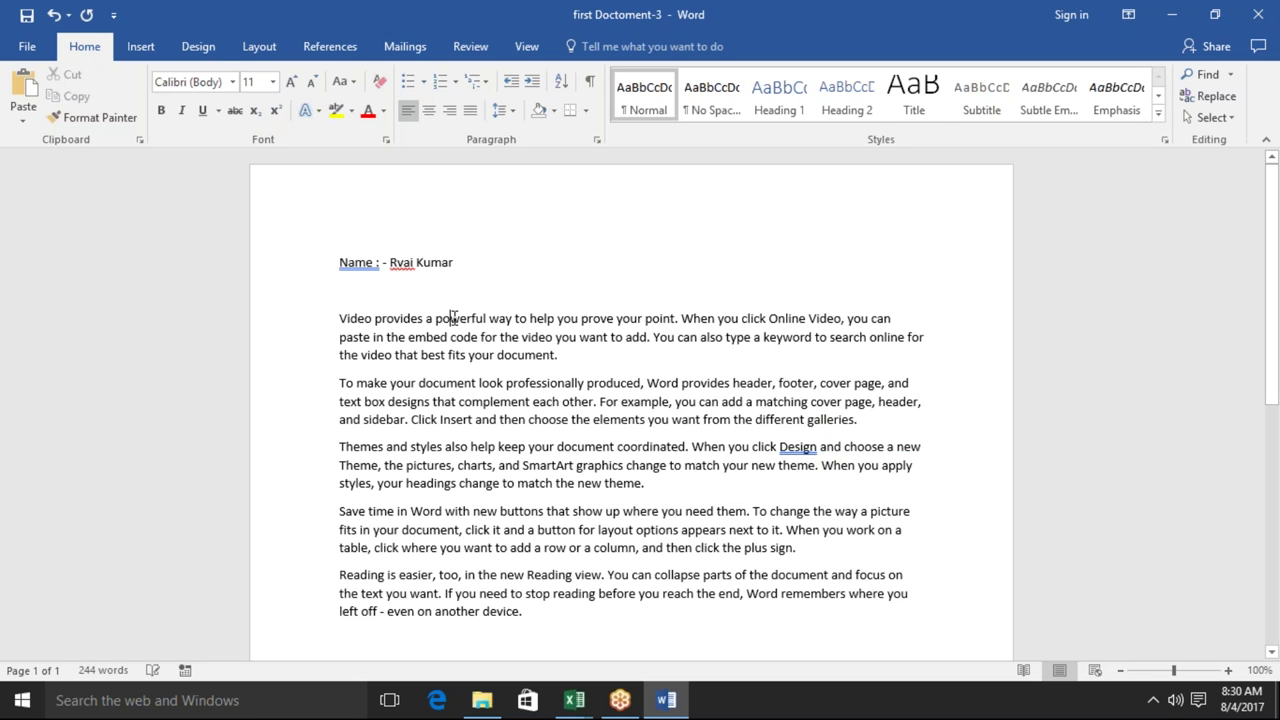
left_click(28, 16)
left_click(449, 318)
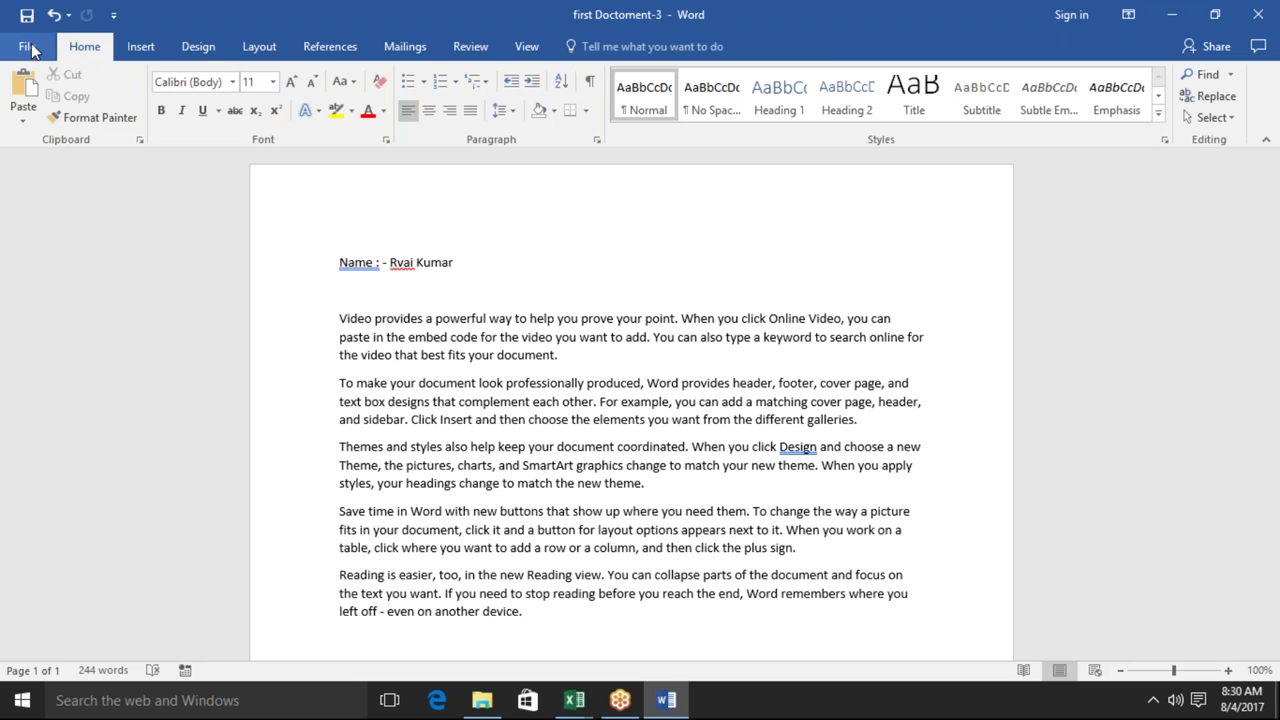
Step: Save a copy to Documents using the person's name as the file name
left_click(30, 47)
left_click(46, 228)
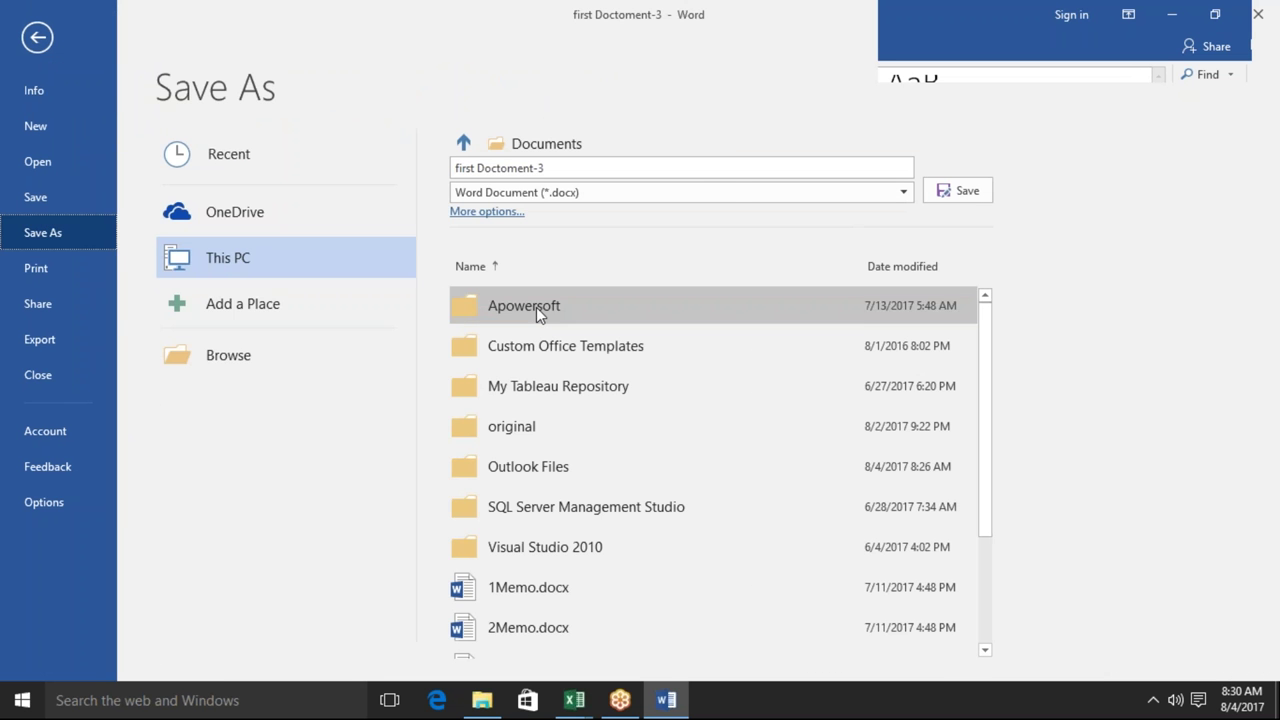
left_click(277, 356)
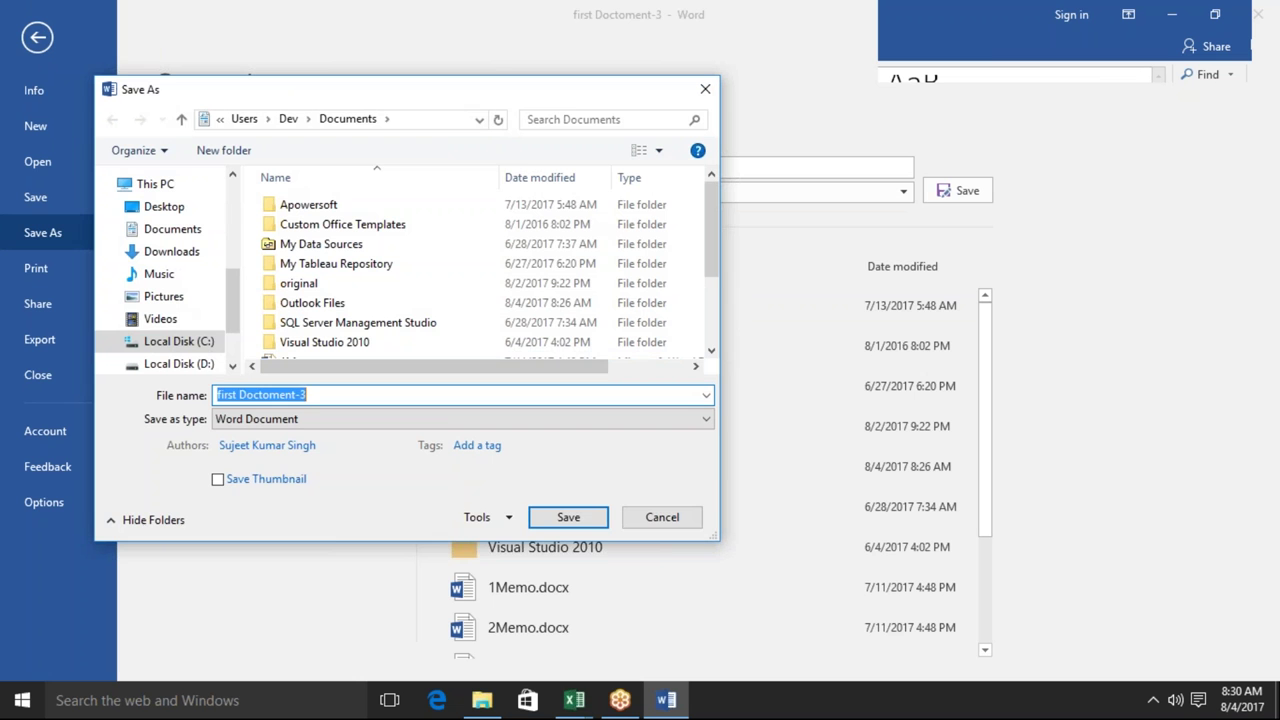
type("Ravi ")
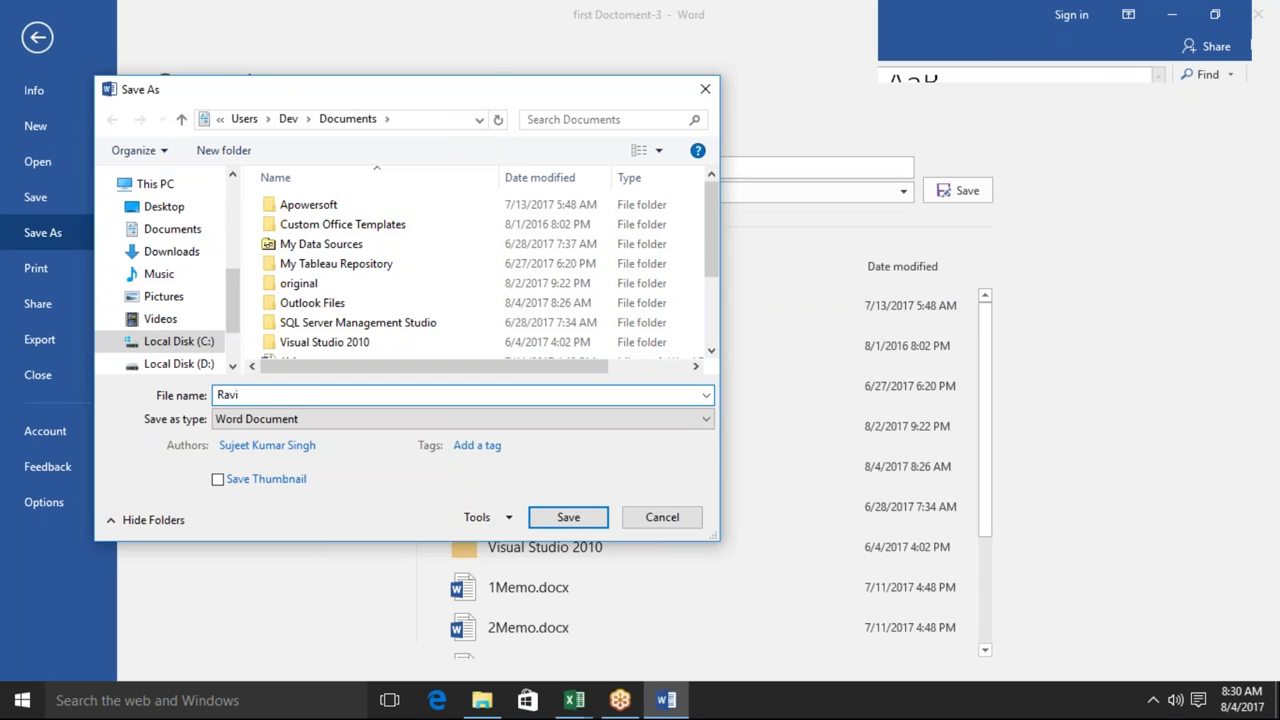
type("Kumar")
left_click(568, 517)
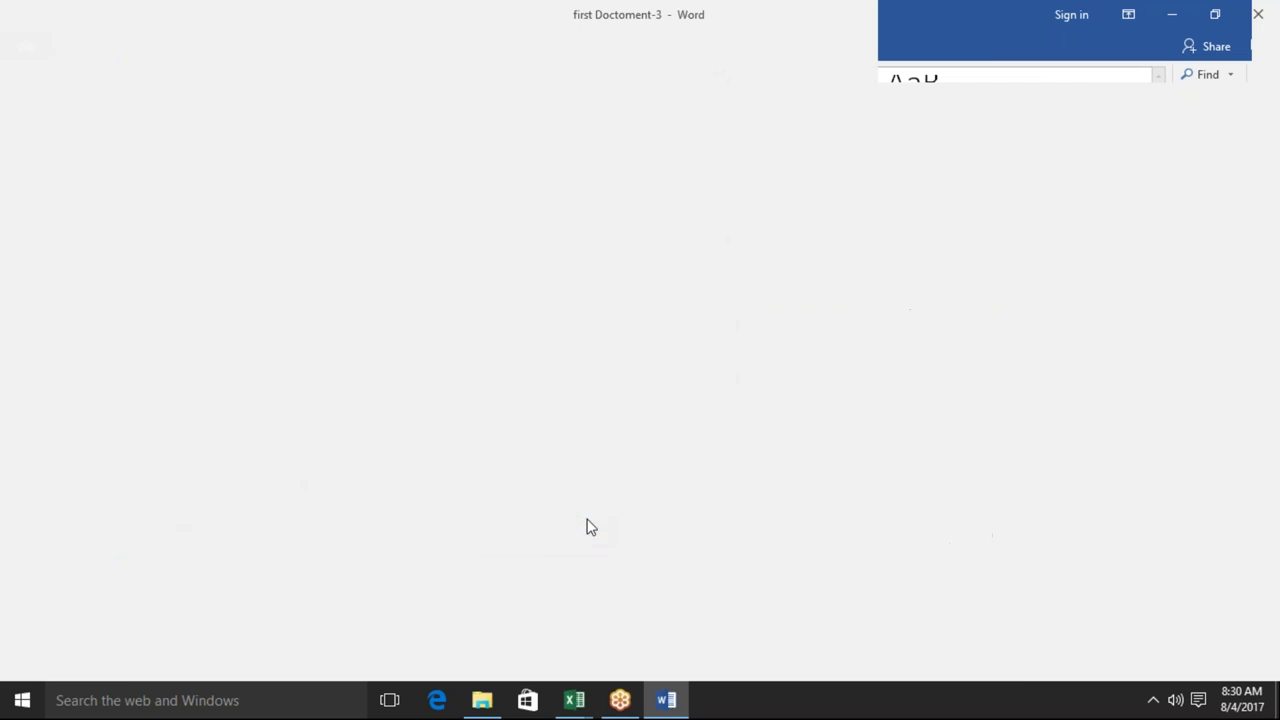
left_click(482, 700)
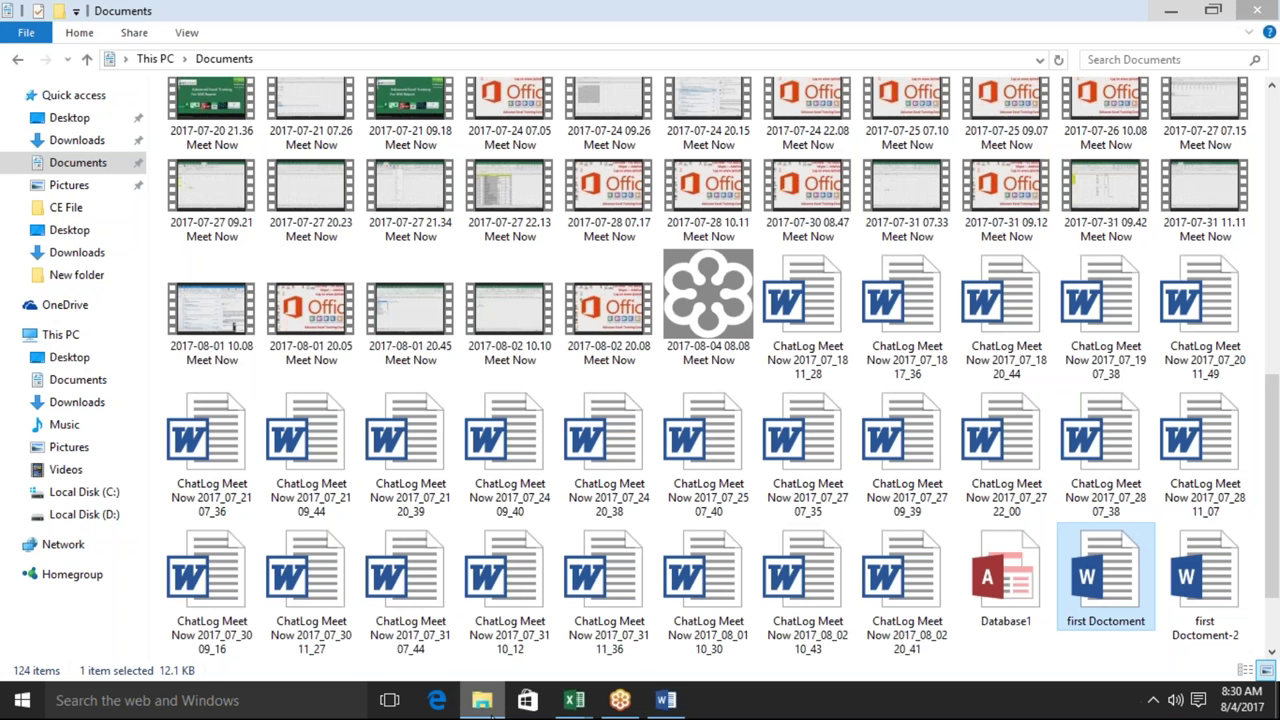
Step: Retype the misspelled name after 'Name : -' as the person's corrected full name, then show File Info
left_click(482, 700)
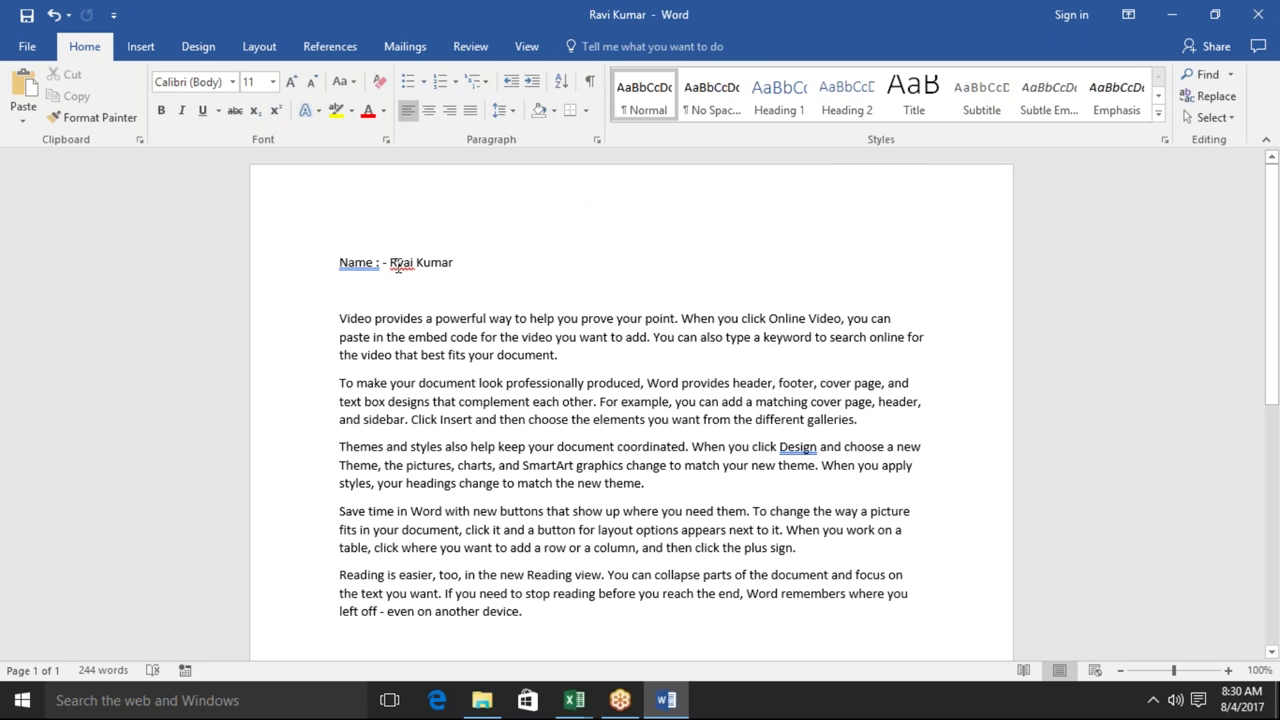
left_click_drag(465, 264, 390, 261)
key("BackSpace")
type("Sushil Kumar")
left_click(37, 47)
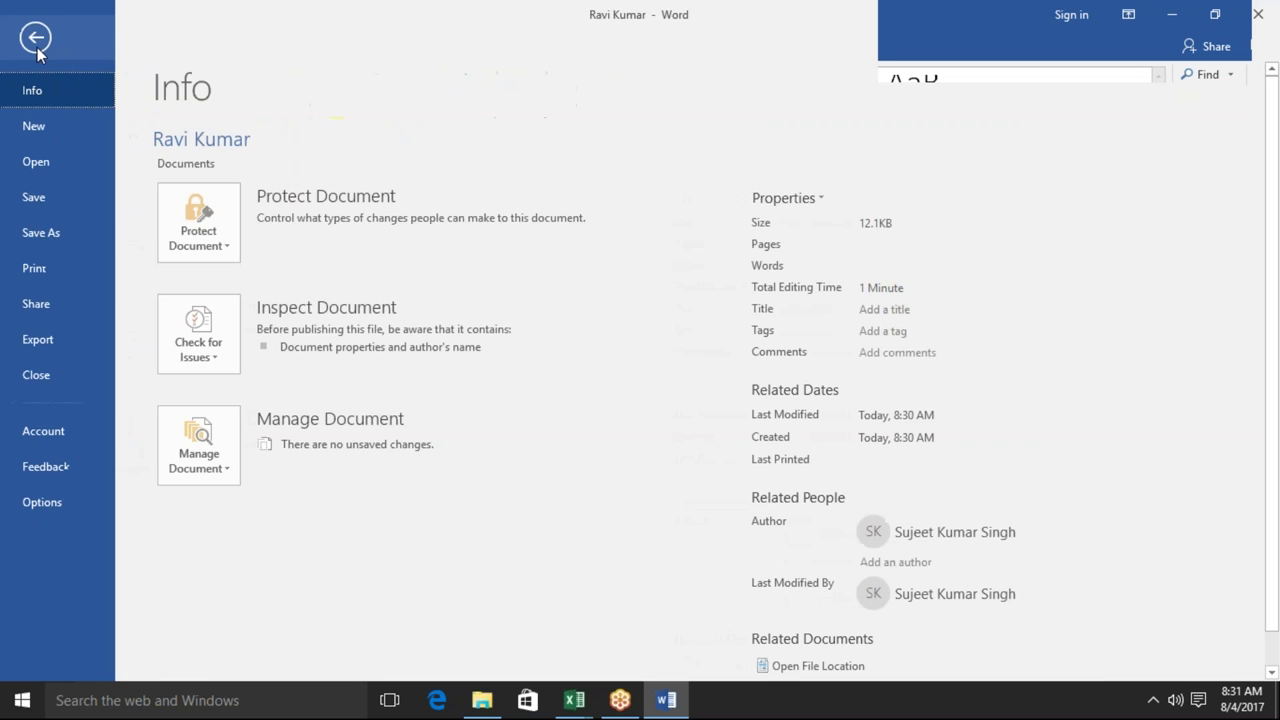
Step: Save a new copy in Documents under the person's name, then close Word
left_click(63, 232)
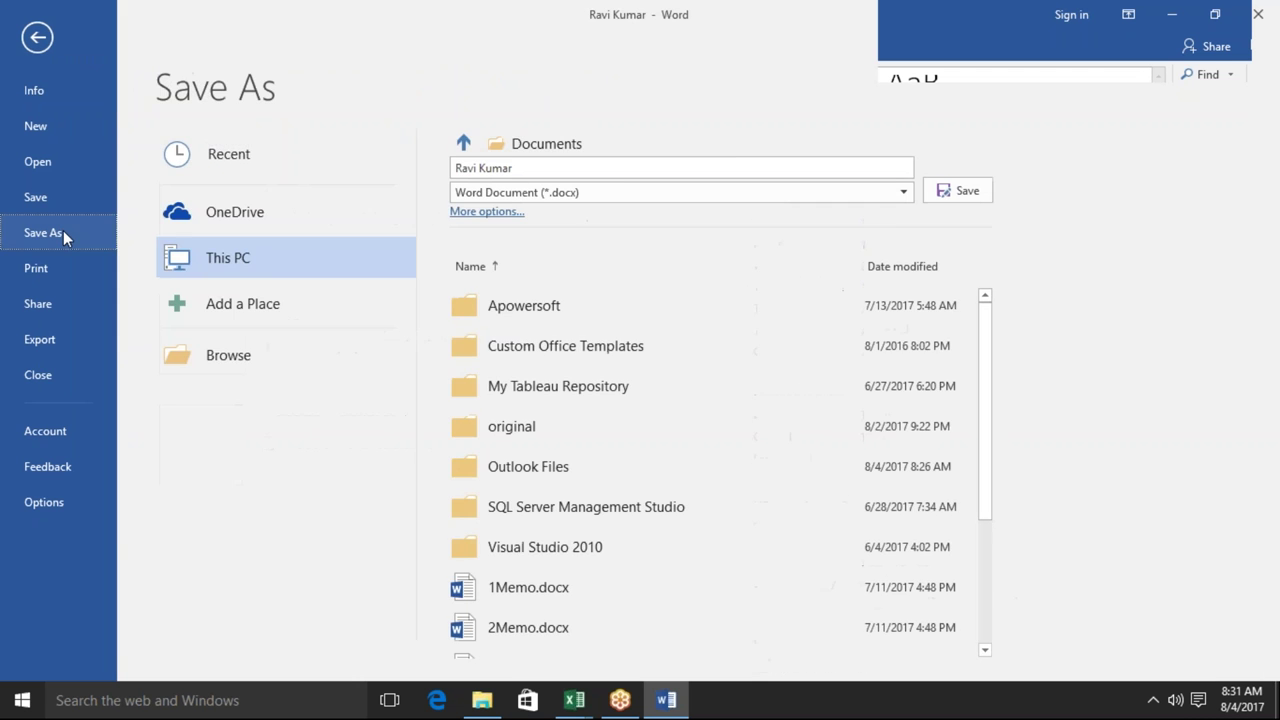
left_click(251, 357)
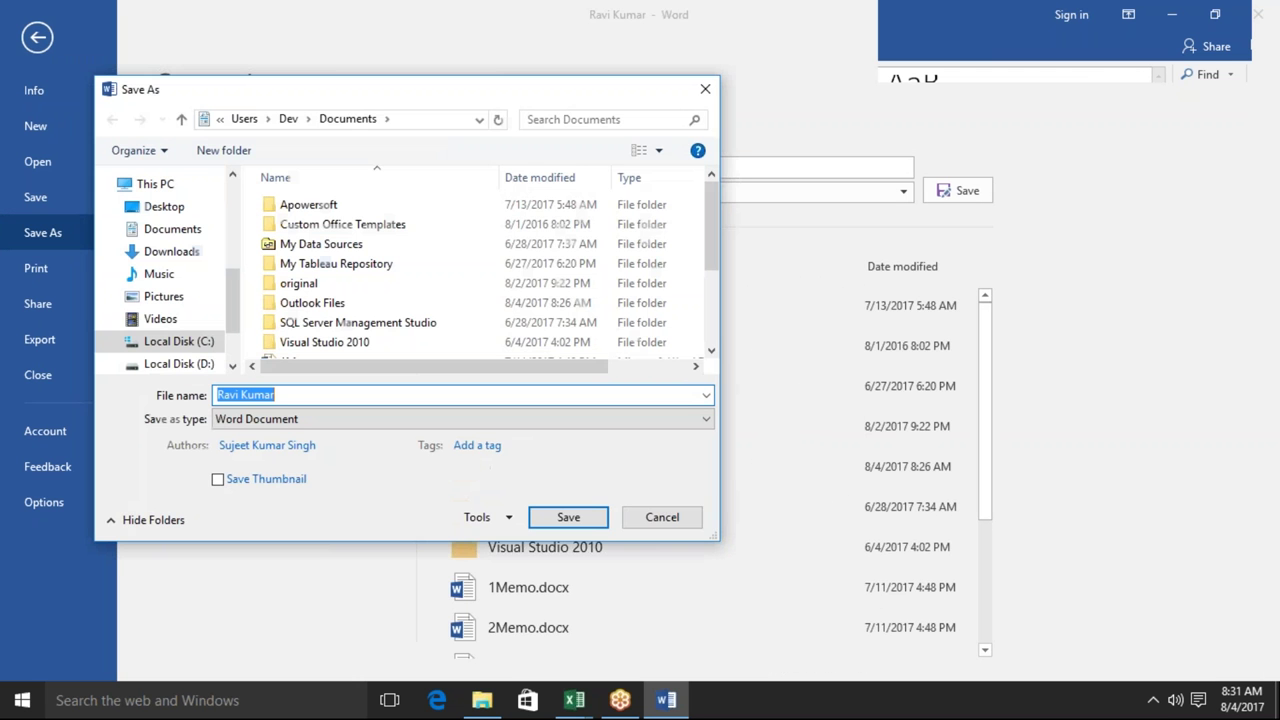
type("Suhs")
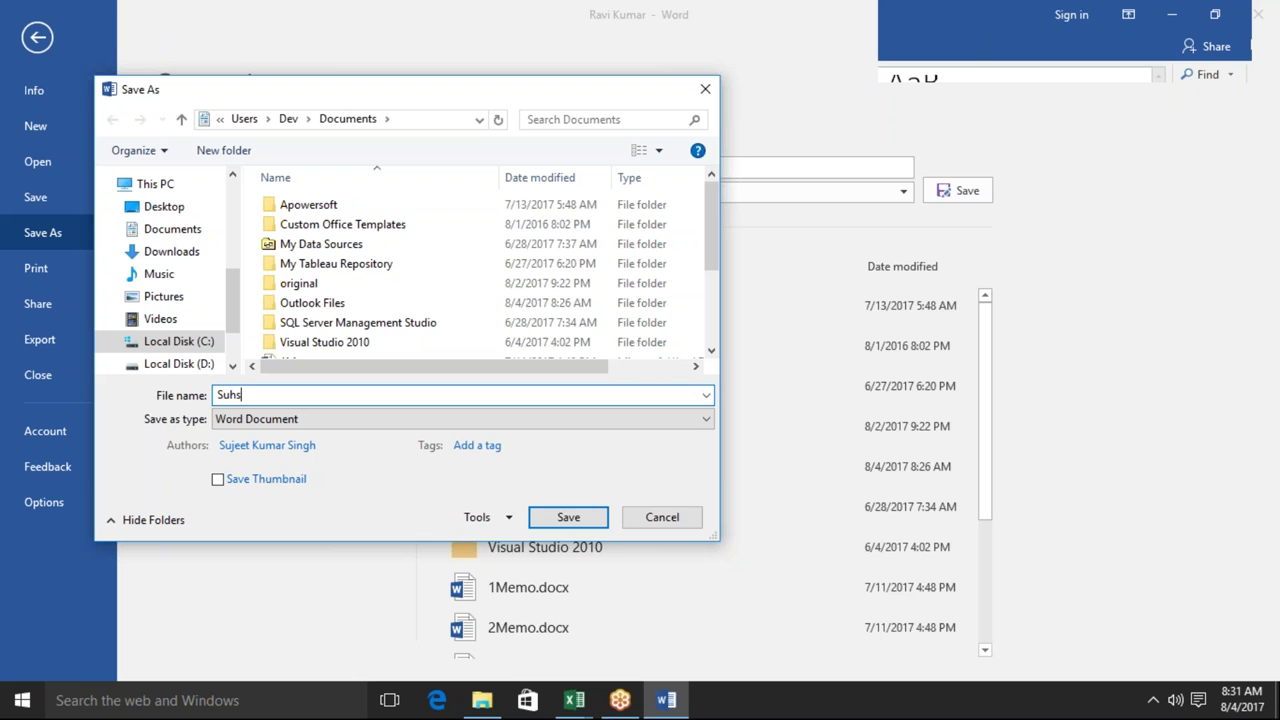
type("il Kumar")
left_click(569, 517)
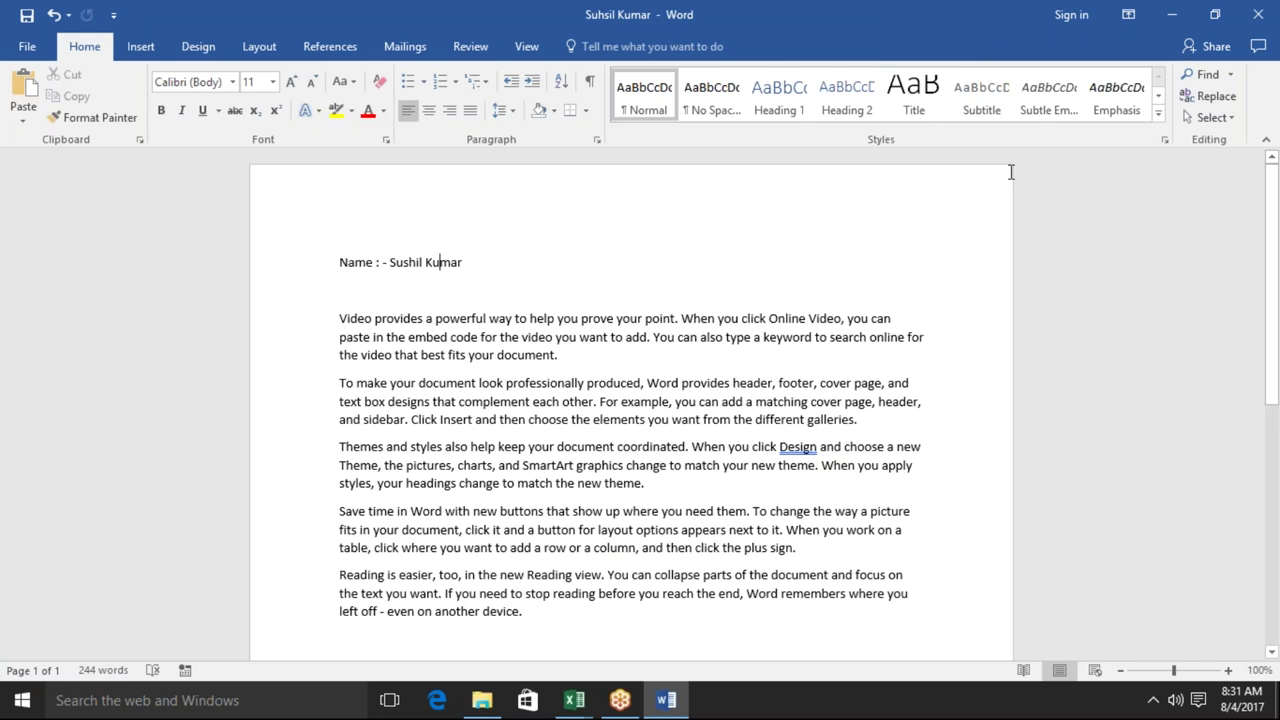
left_click(1262, 14)
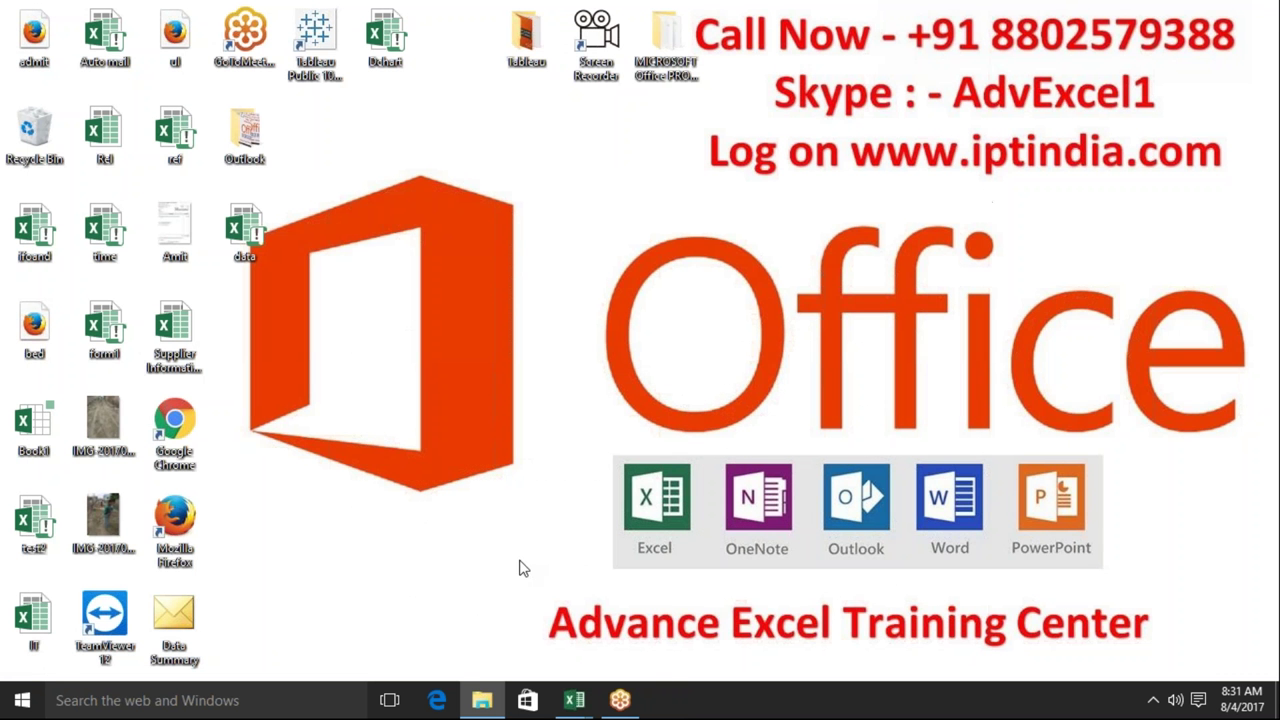
left_click(478, 702)
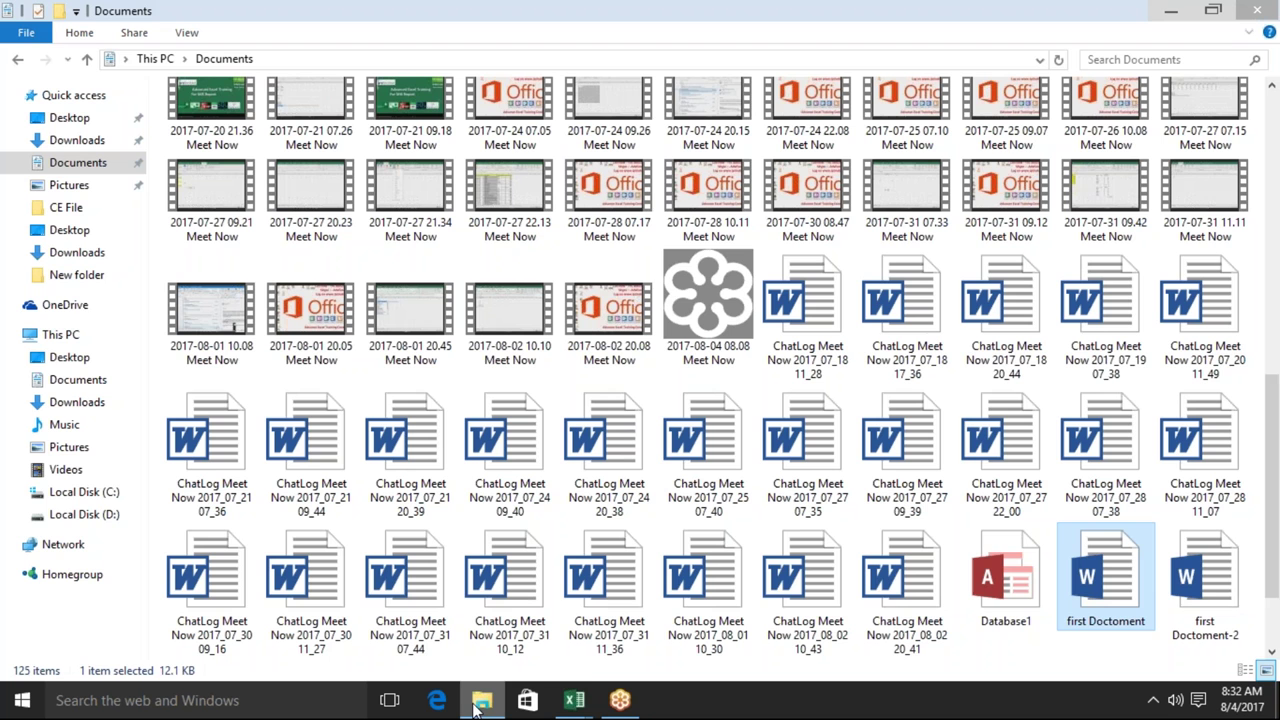
left_click(574, 700)
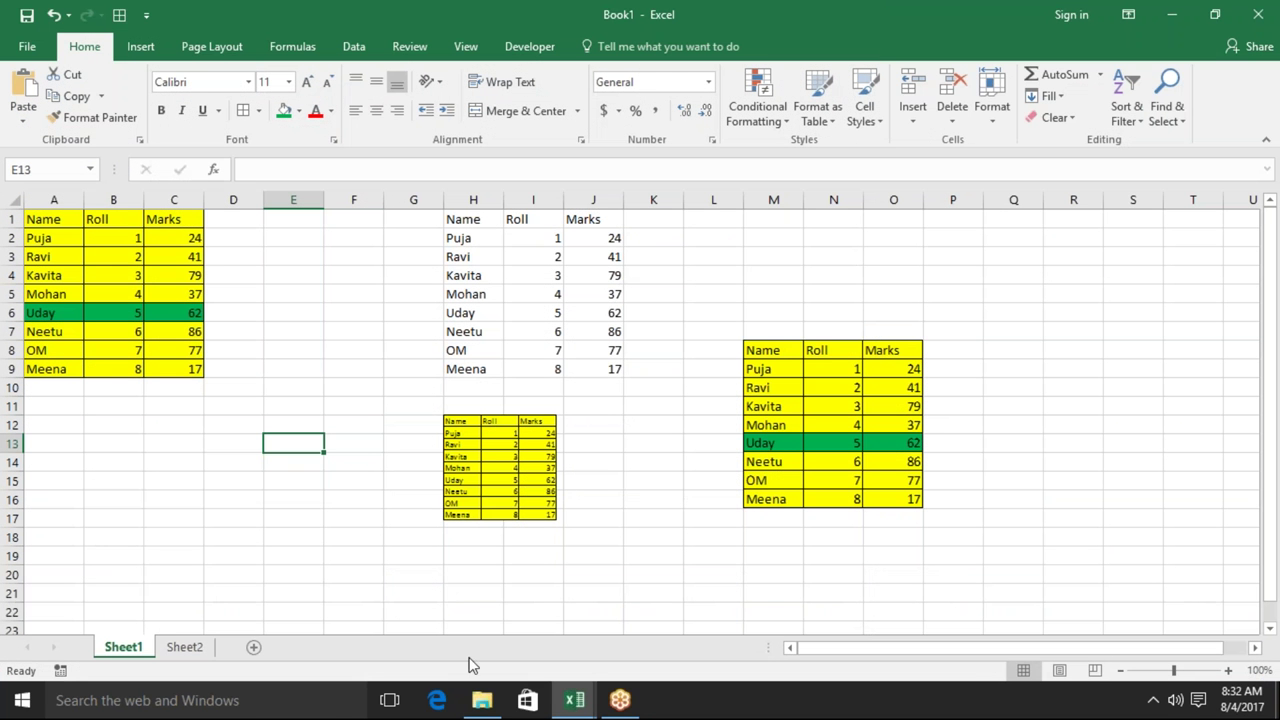
left_click(481, 702)
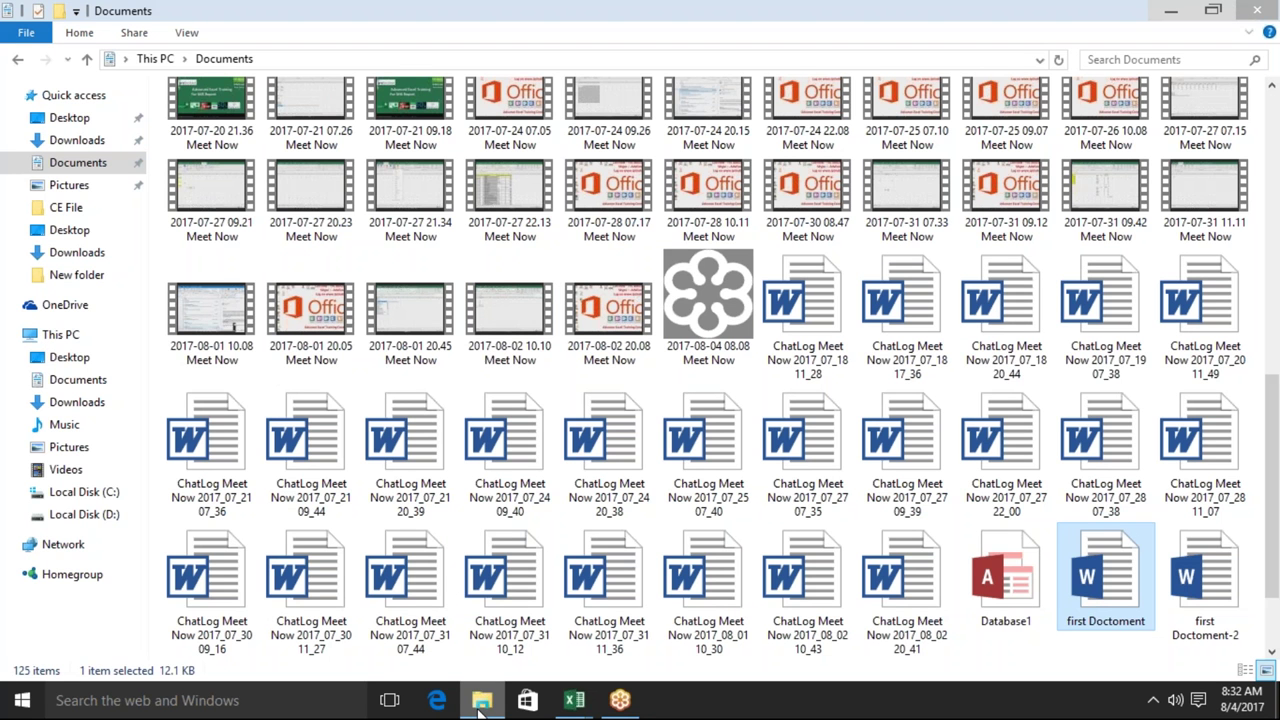
left_click(481, 704)
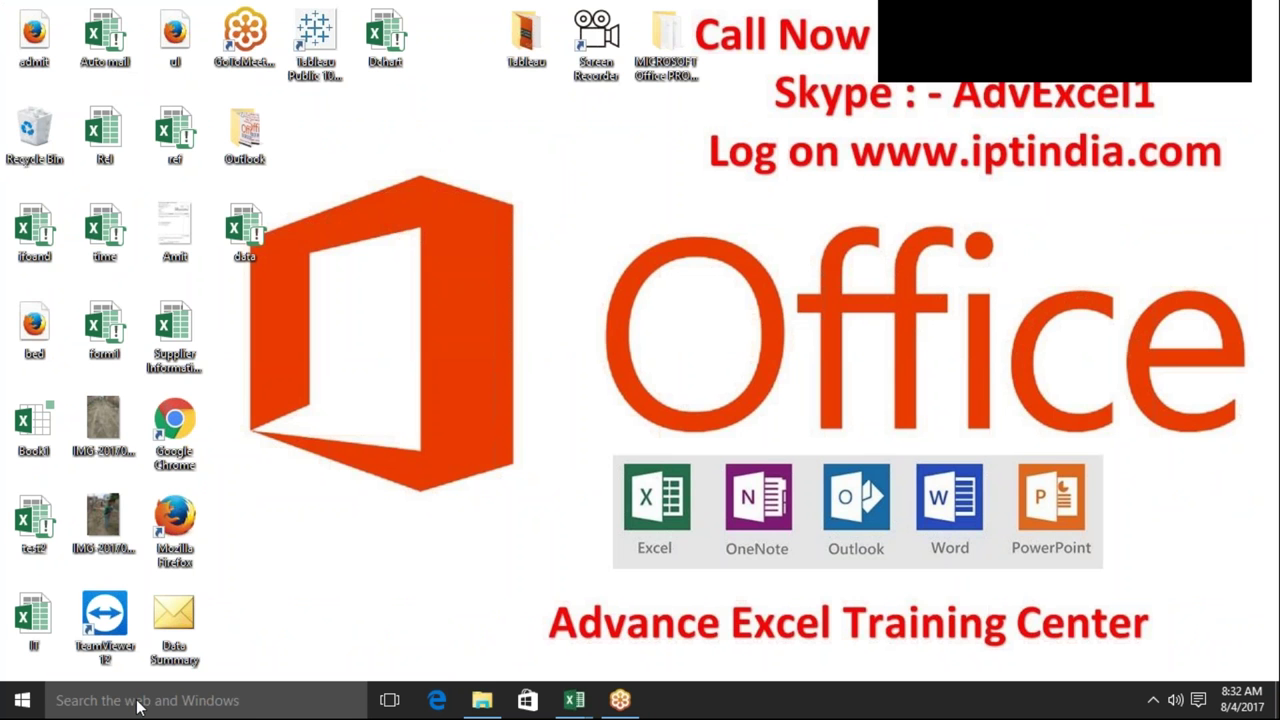
left_click(22, 700)
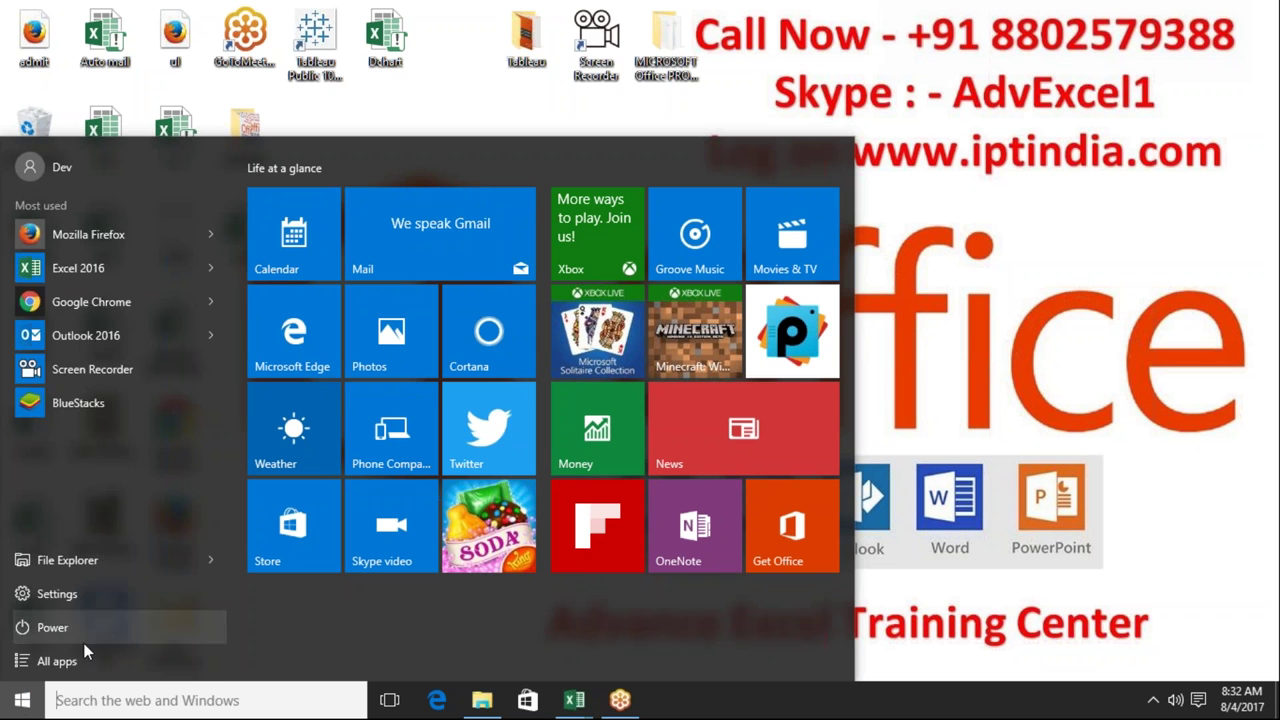
Step: Launch Word 2016 by searching '2016' from the Start menu
left_click(83, 660)
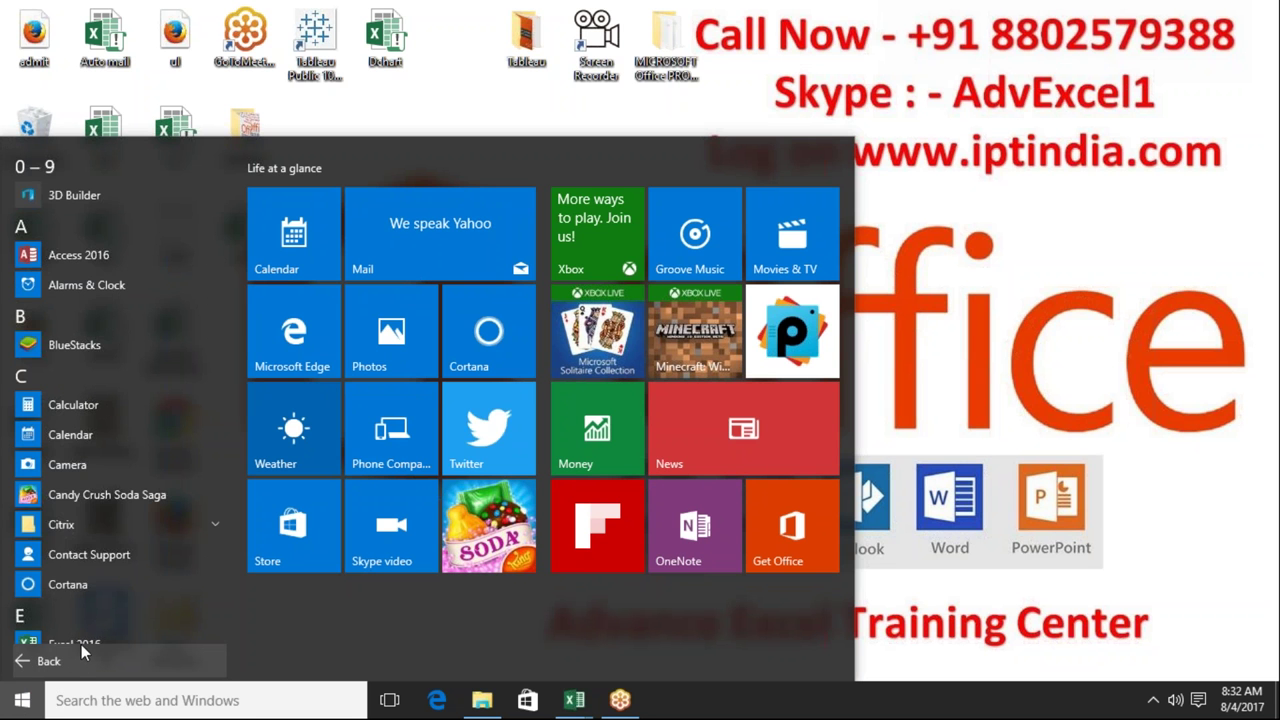
left_click(80, 660)
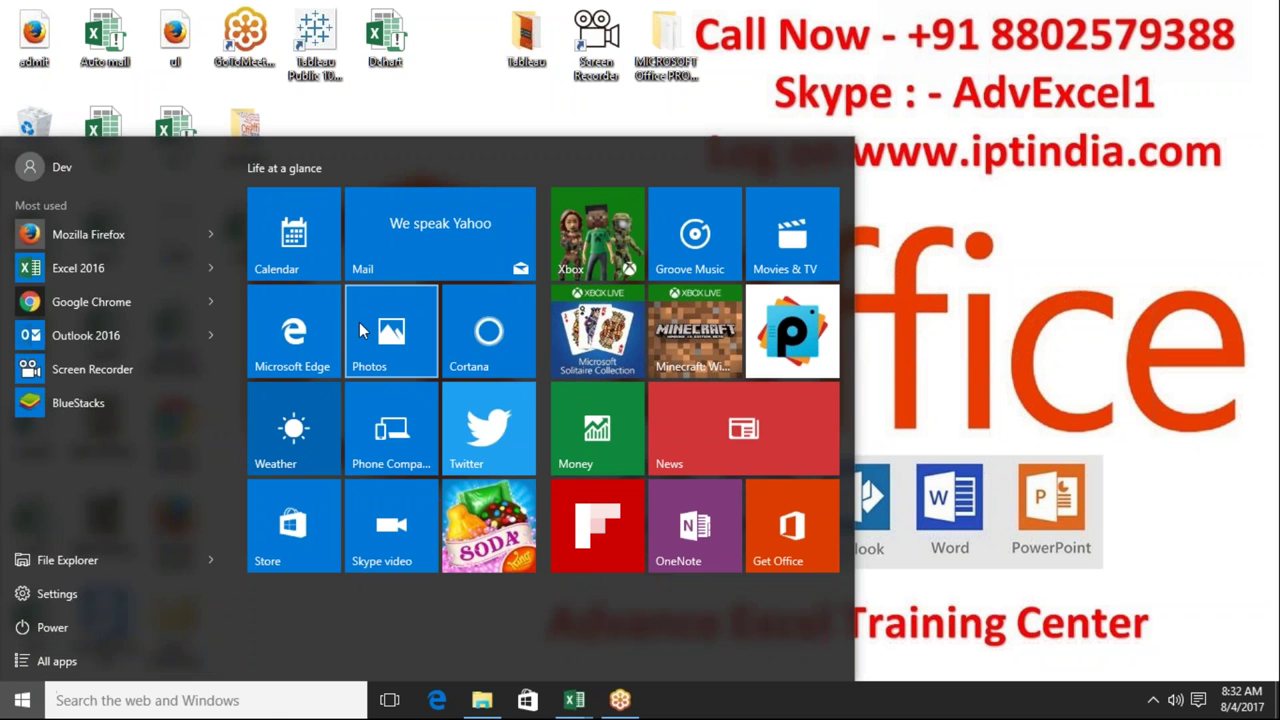
type("20")
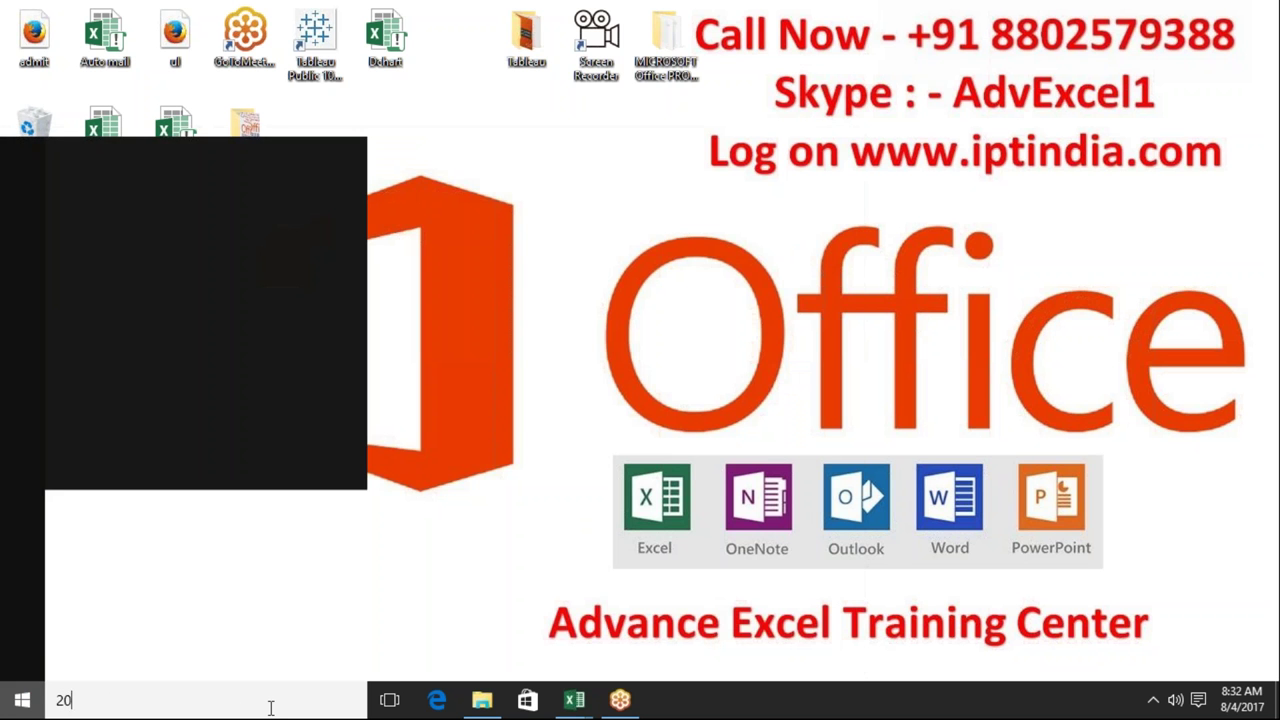
type("16")
left_click(252, 318)
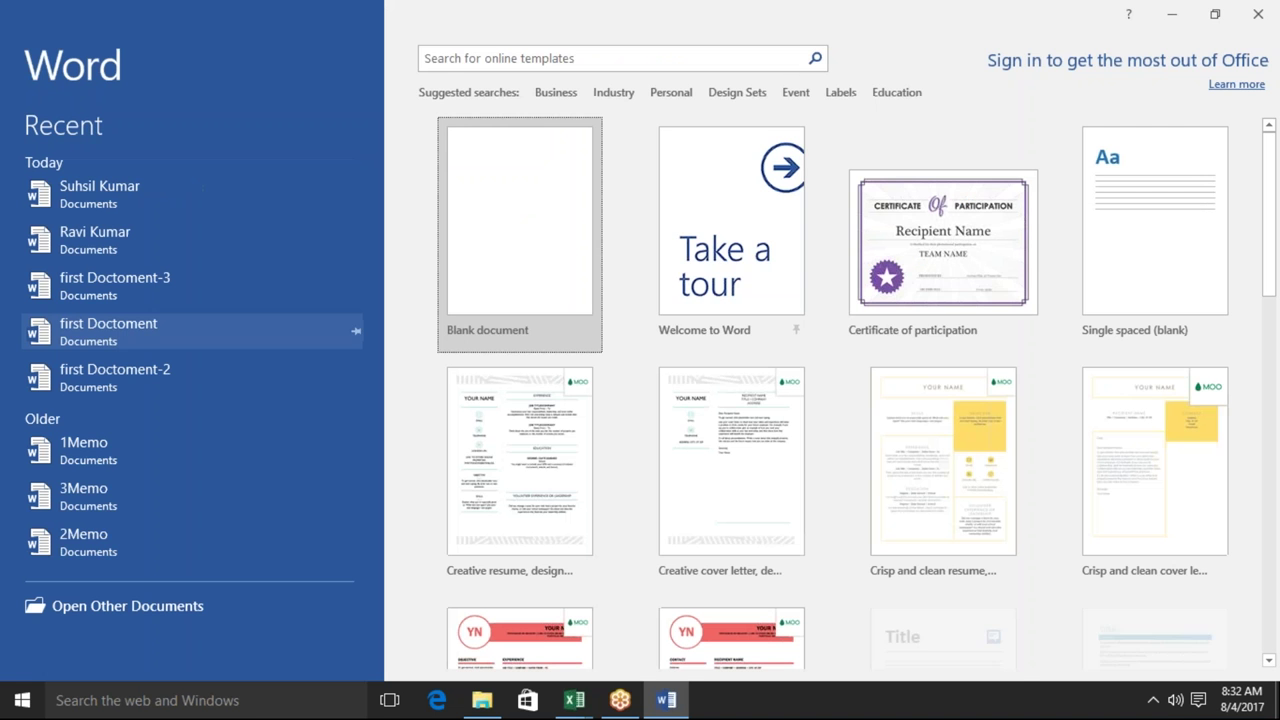
Step: Create a new blank document
left_click(560, 182)
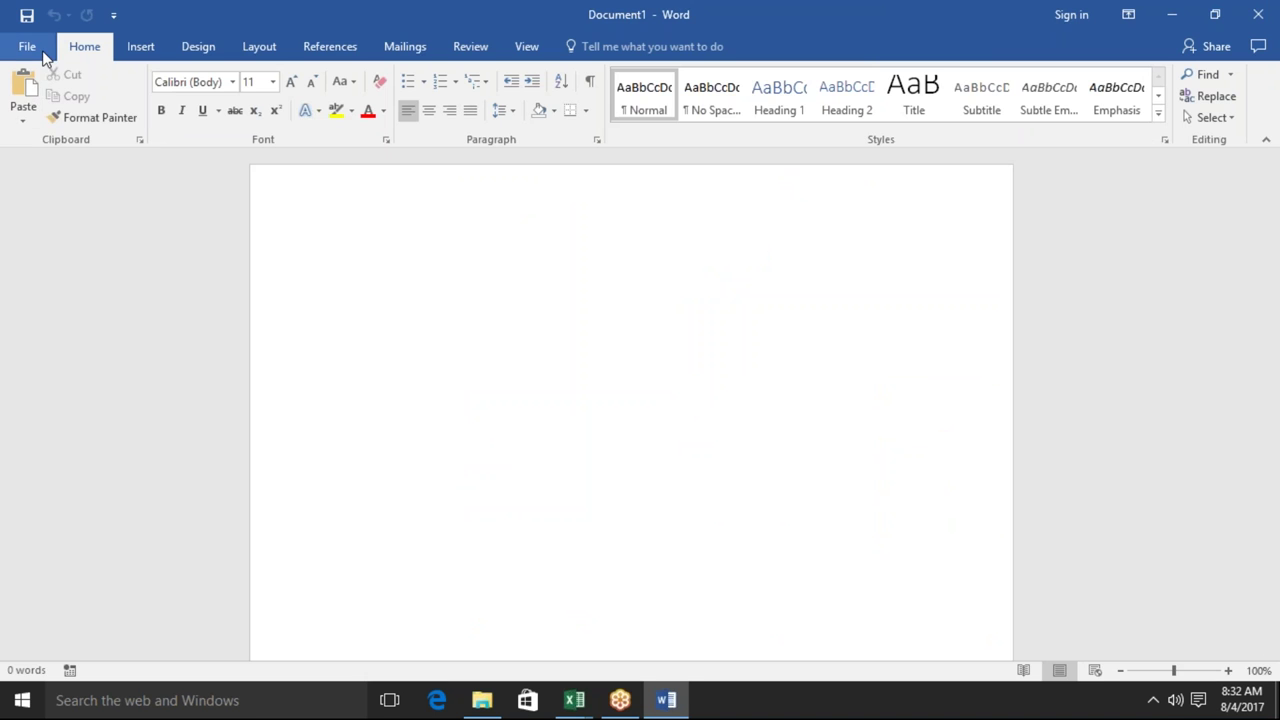
left_click(42, 58)
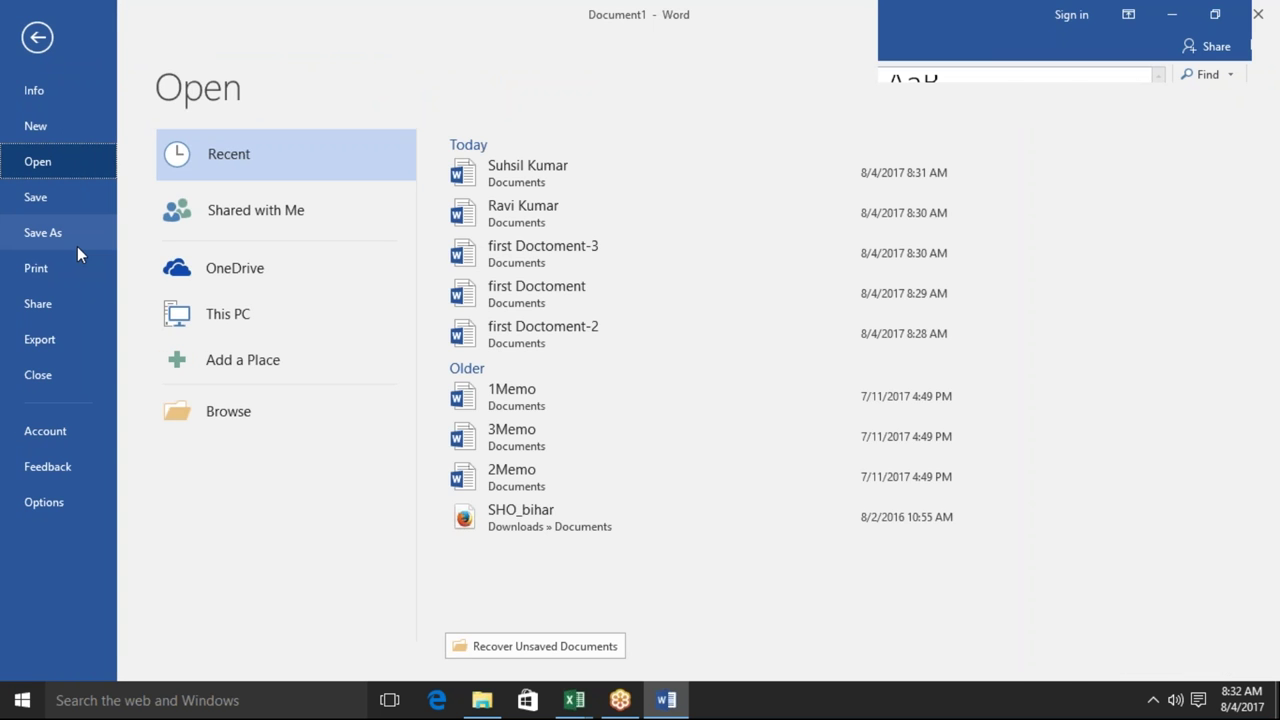
key("Escape")
Step: Generate five sample paragraphs with =rand(), then view the Print page
type("rand")
key("BackSpace")
key("BackSpace")
key("BackSpace")
key("BackSpace")
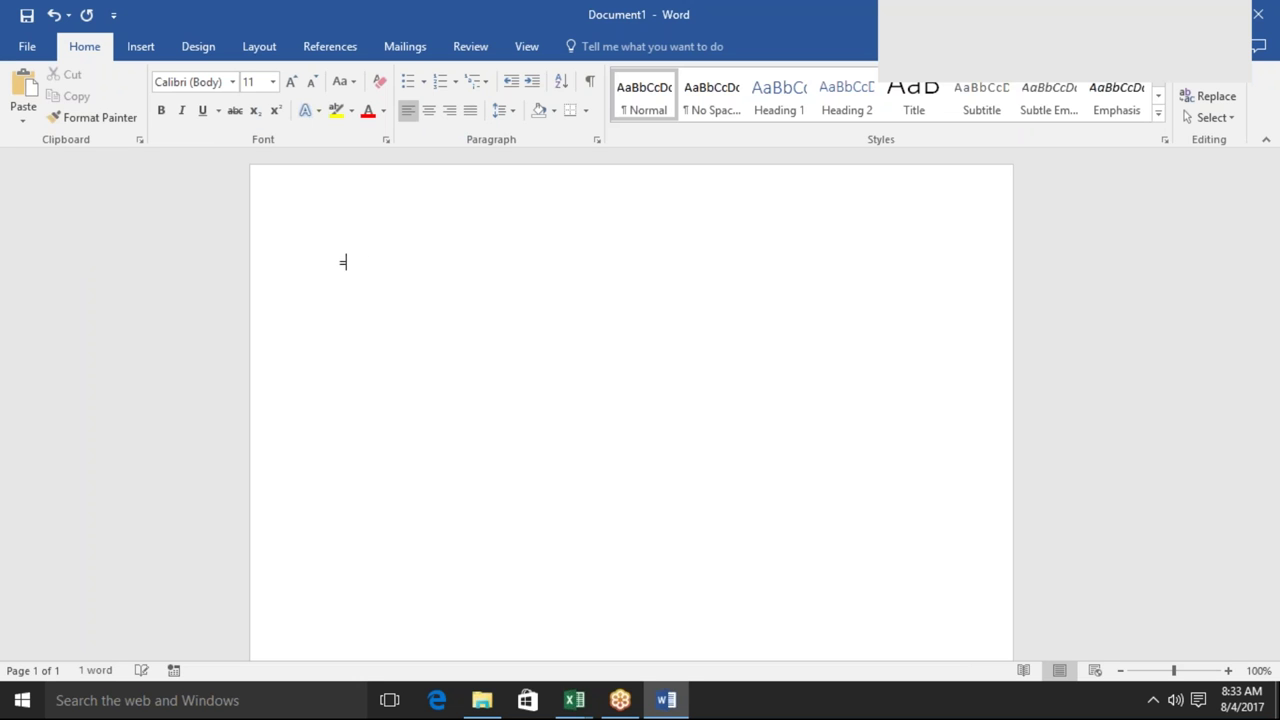
type("rand")
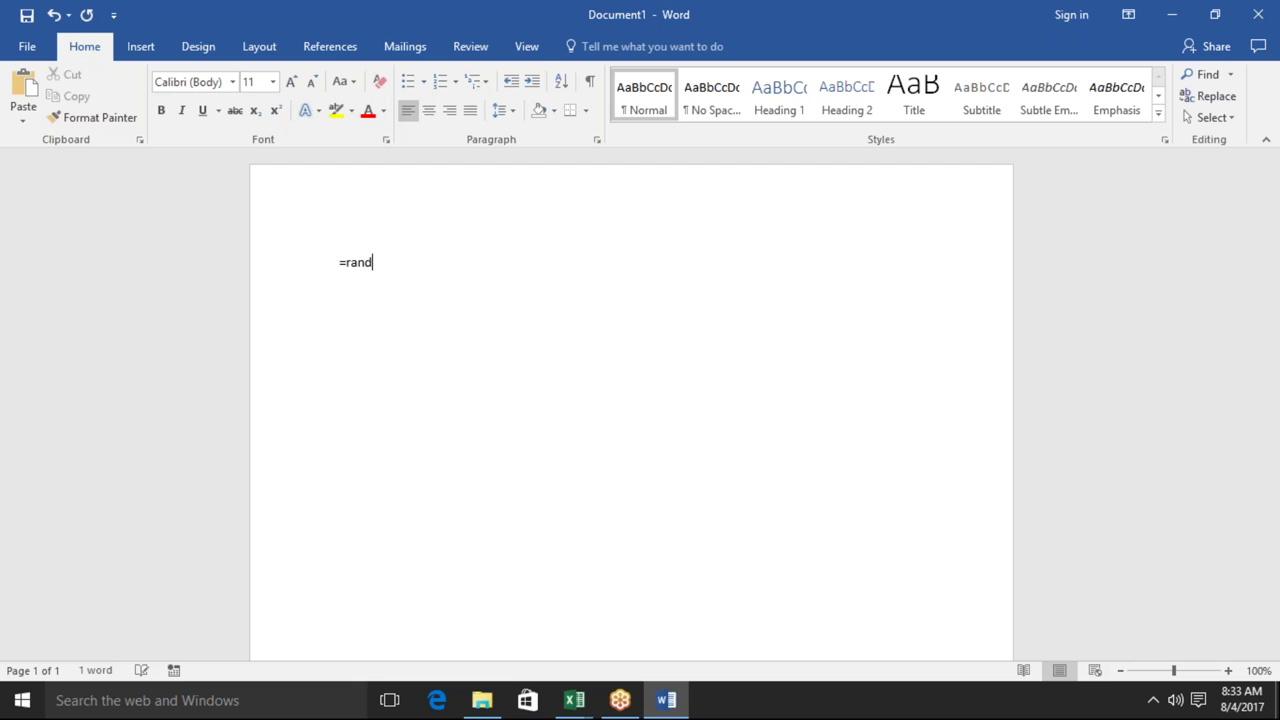
type("()")
key("Return")
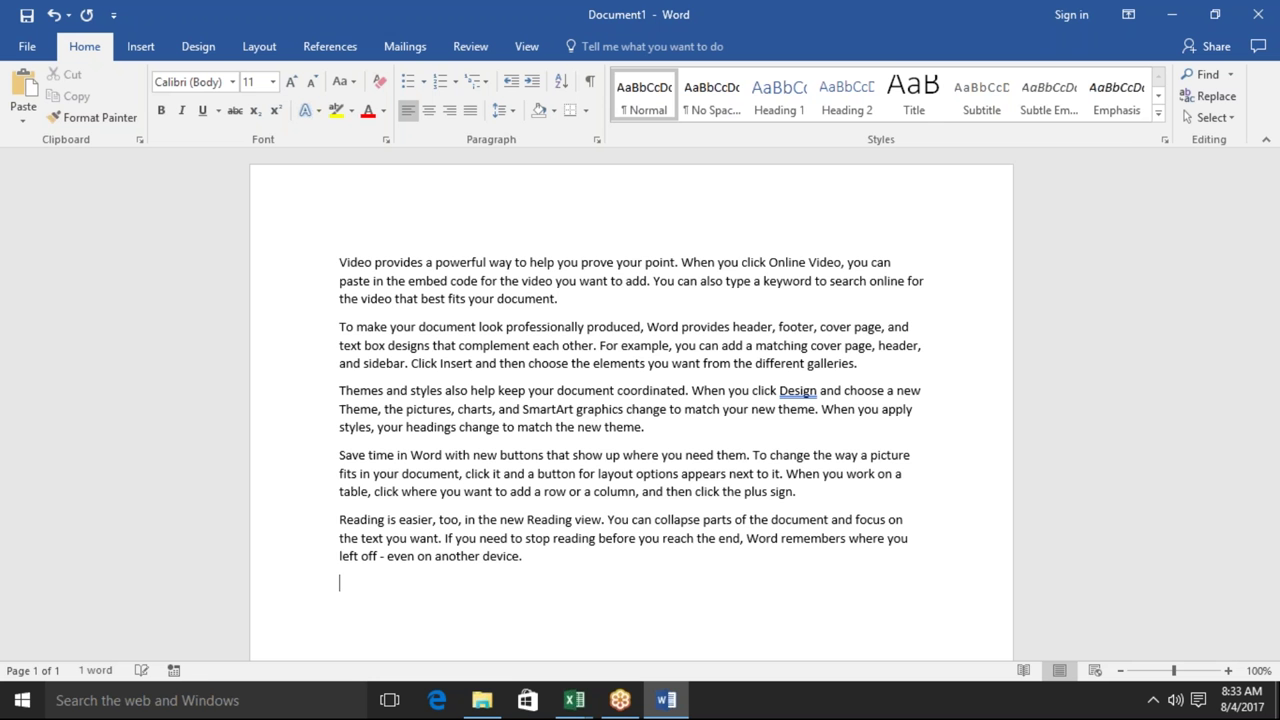
left_click(25, 46)
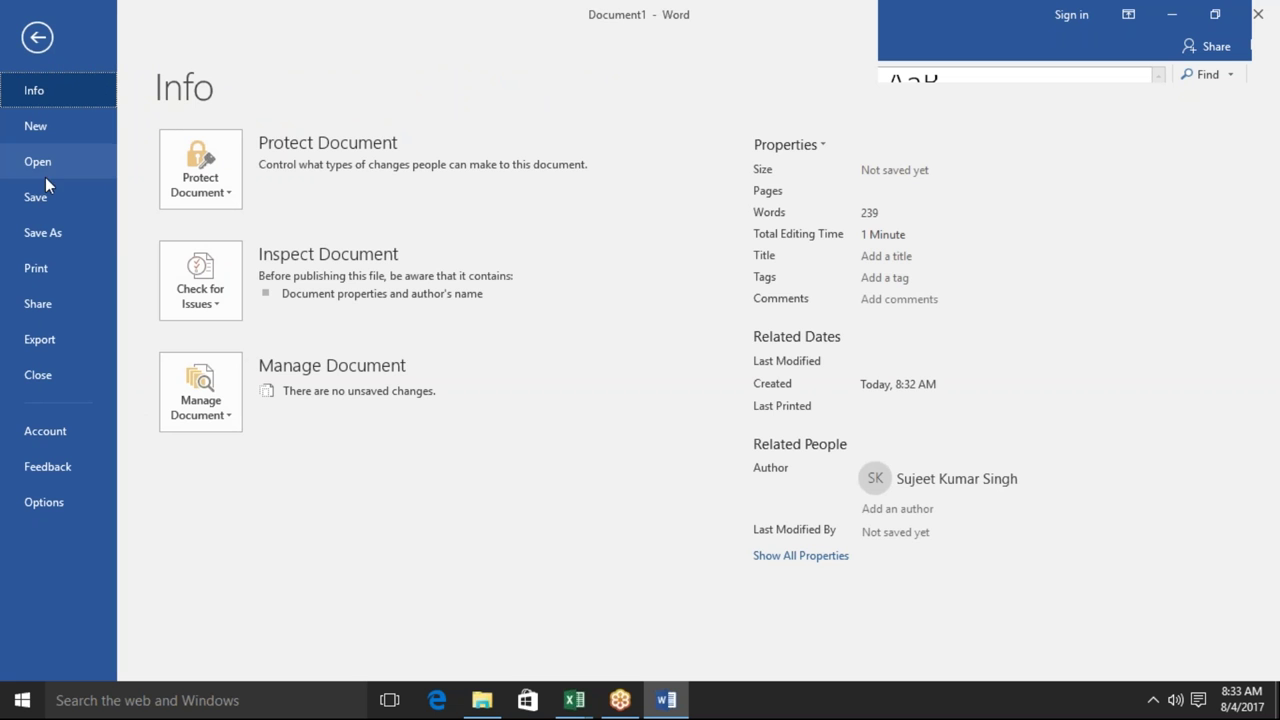
left_click(63, 267)
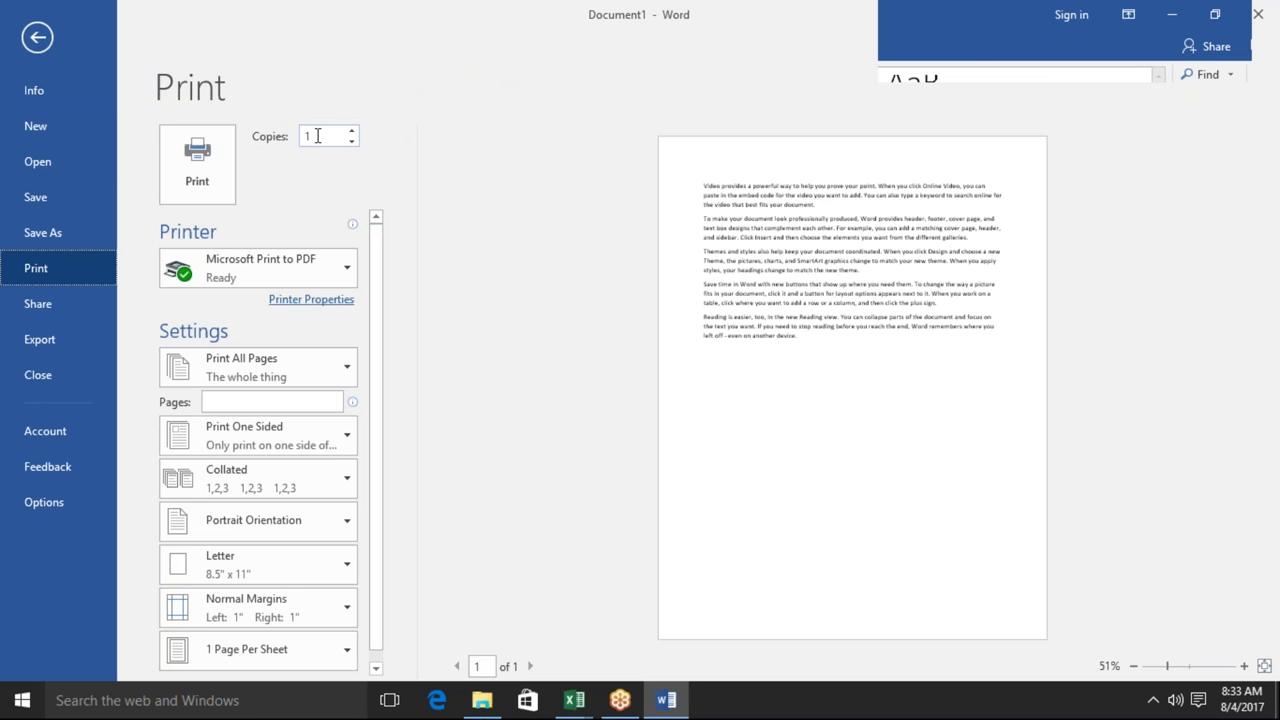
Step: Review the printer and page-range lists, keeping Microsoft Print to PDF and all pages
left_click(347, 262)
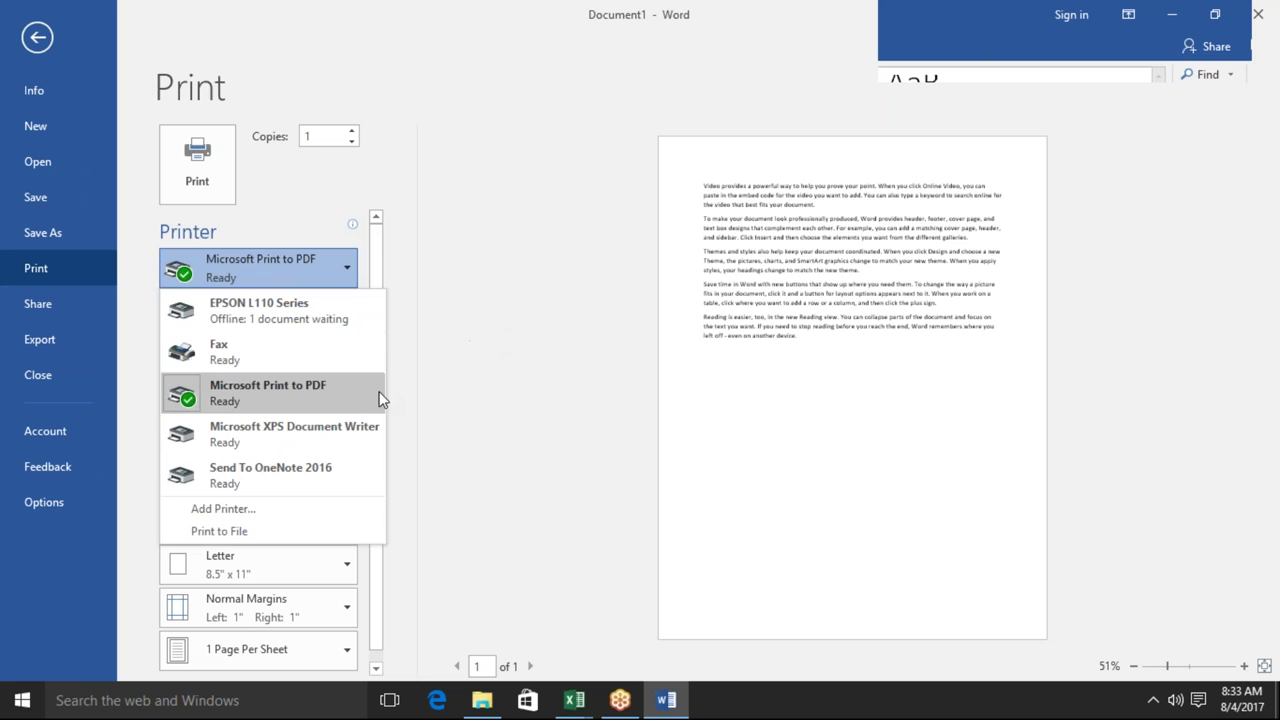
left_click(433, 324)
left_click(345, 376)
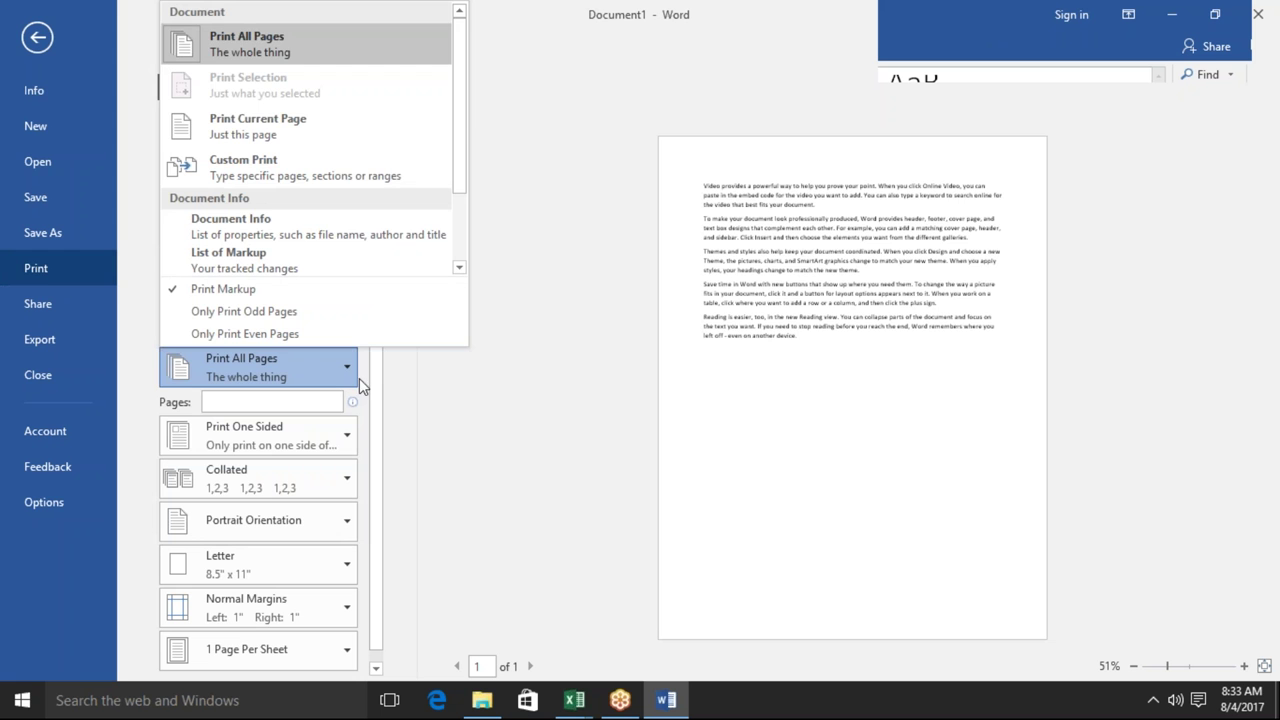
left_click(506, 434)
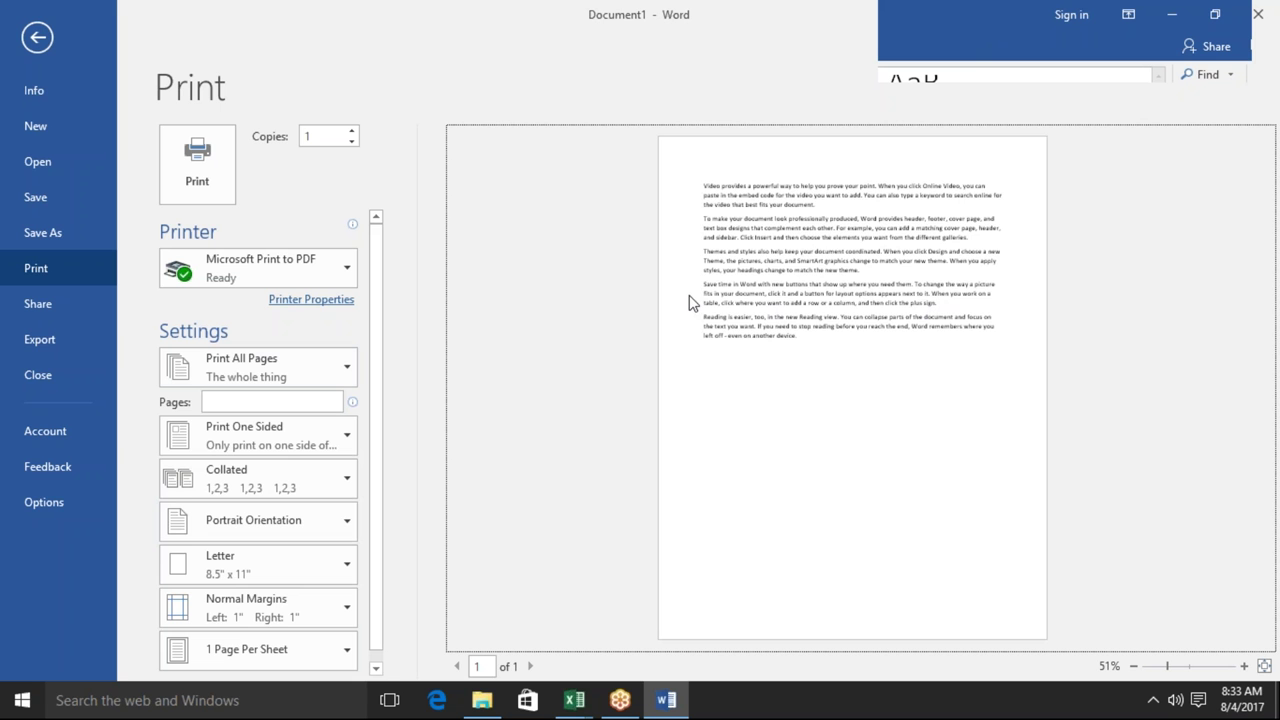
left_click(42, 314)
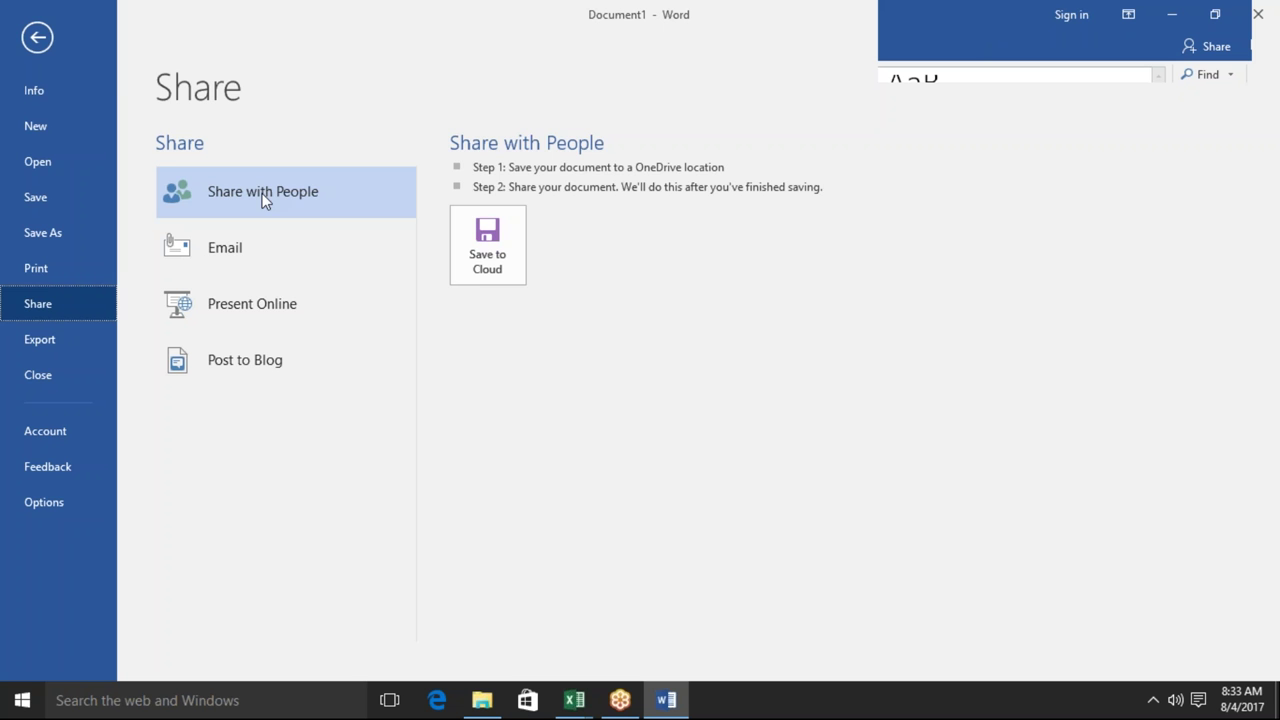
Step: Look through the Email, Present Online and Post to Blog sharing options
left_click(264, 234)
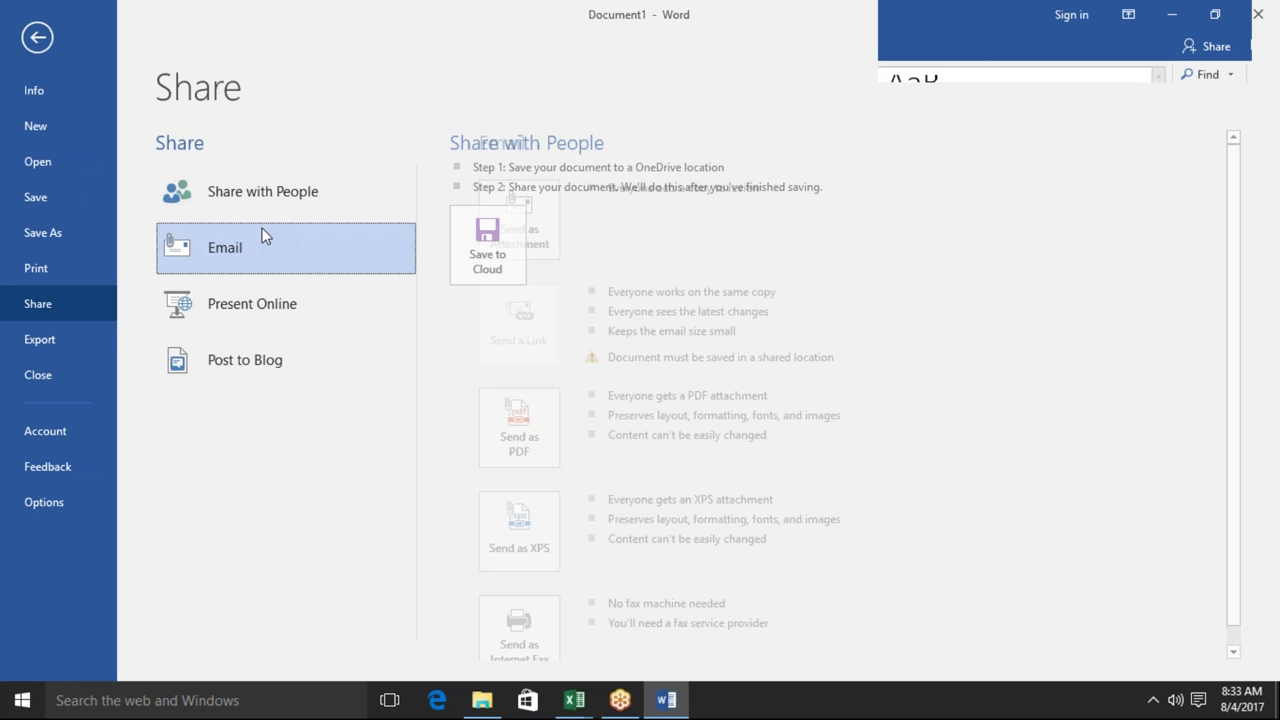
left_click(268, 300)
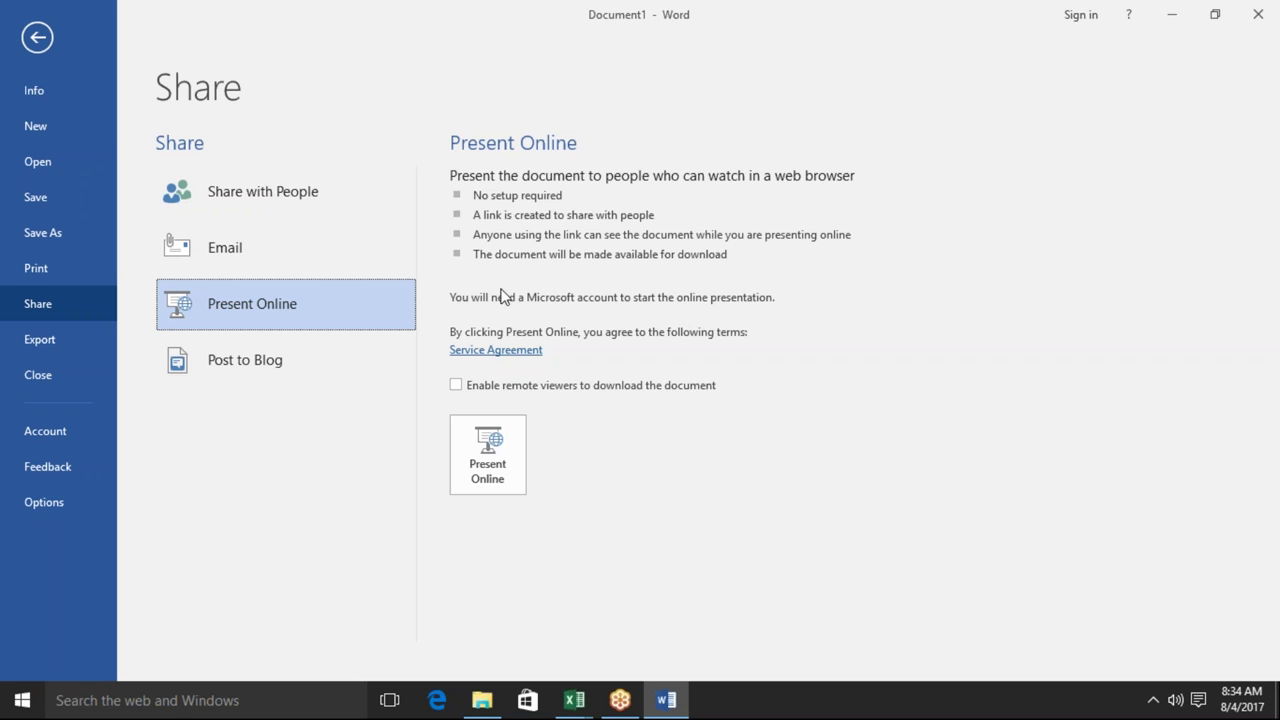
left_click(309, 356)
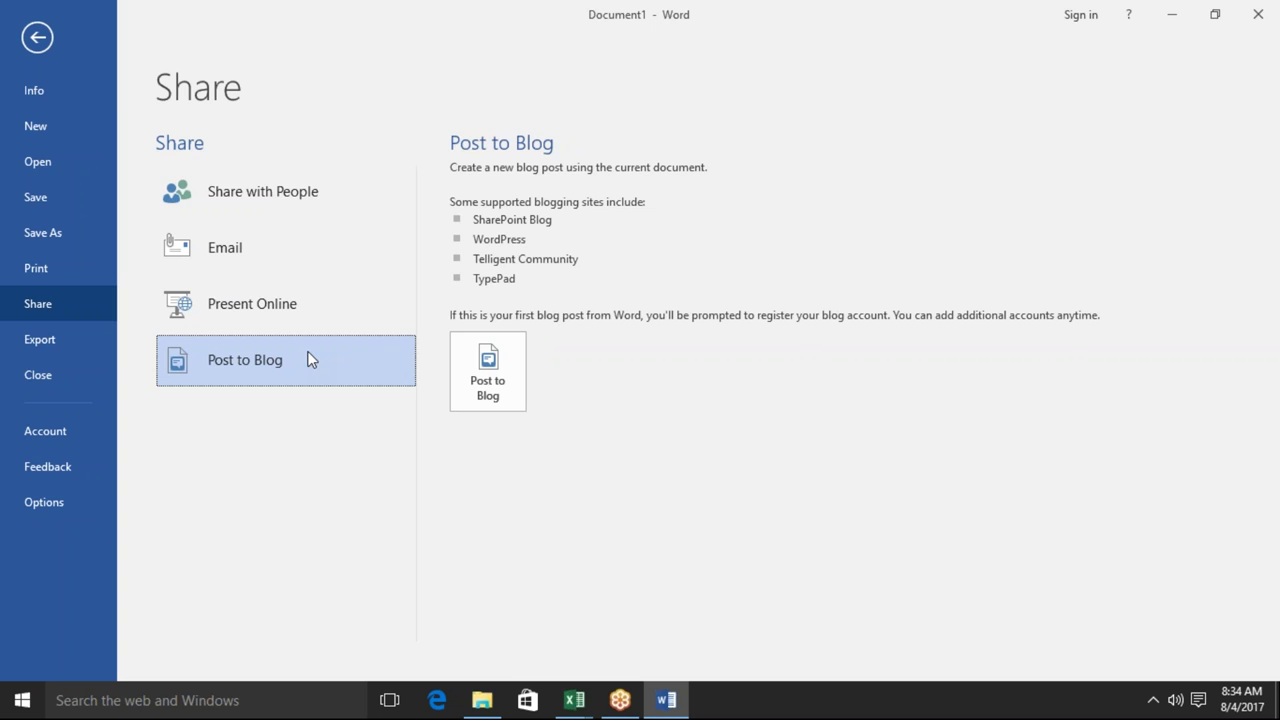
Step: Start a blog post, register later, and discard the Document2 draft without saving
left_click(487, 372)
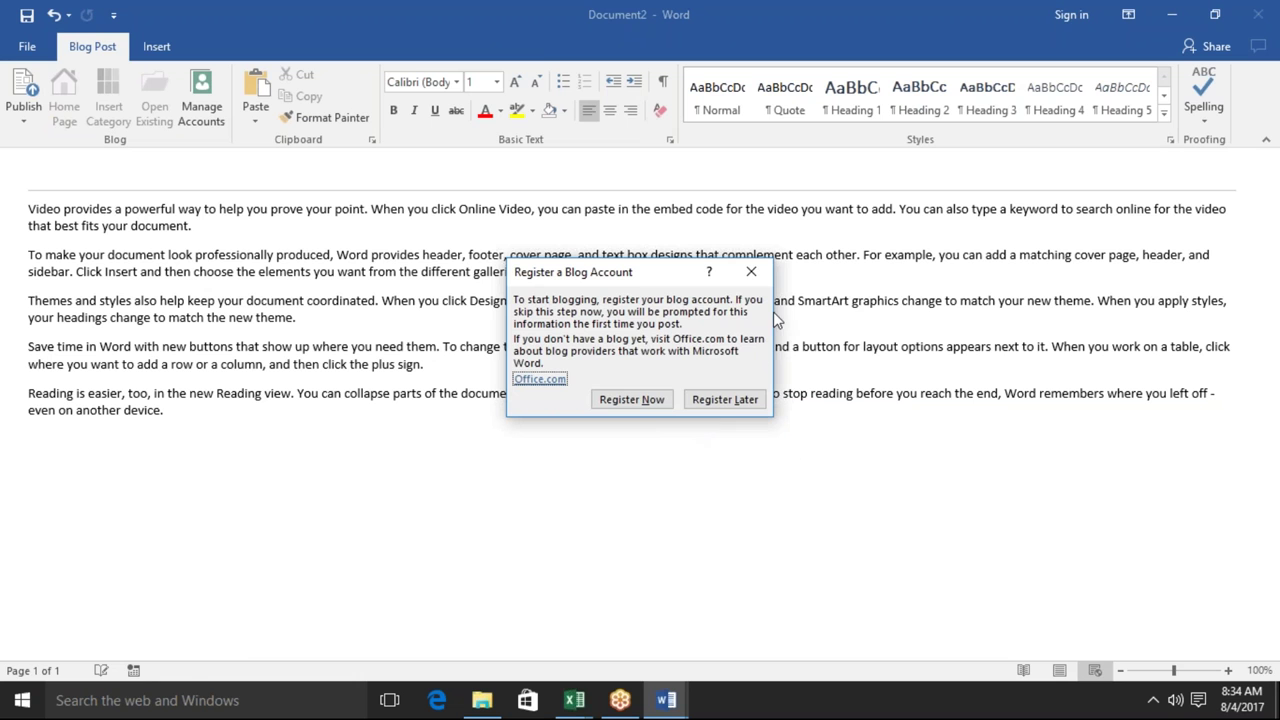
left_click(751, 272)
left_click(1256, 18)
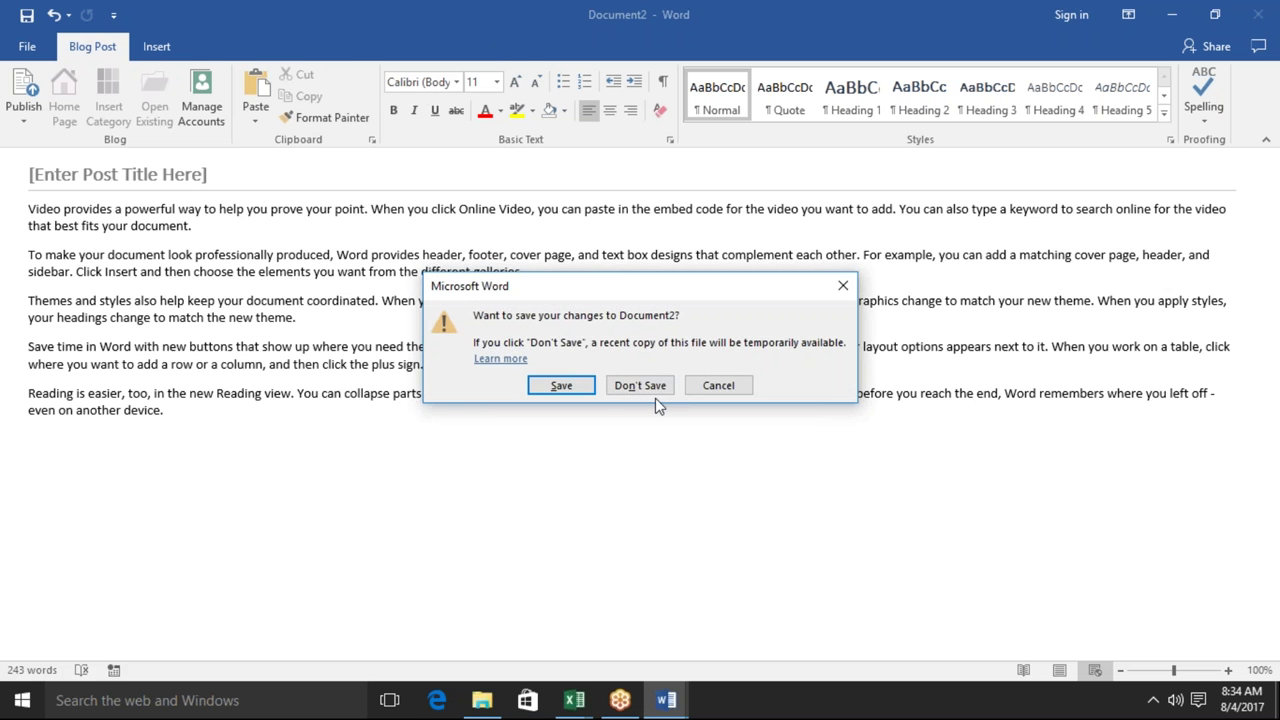
left_click(654, 385)
left_click(15, 55)
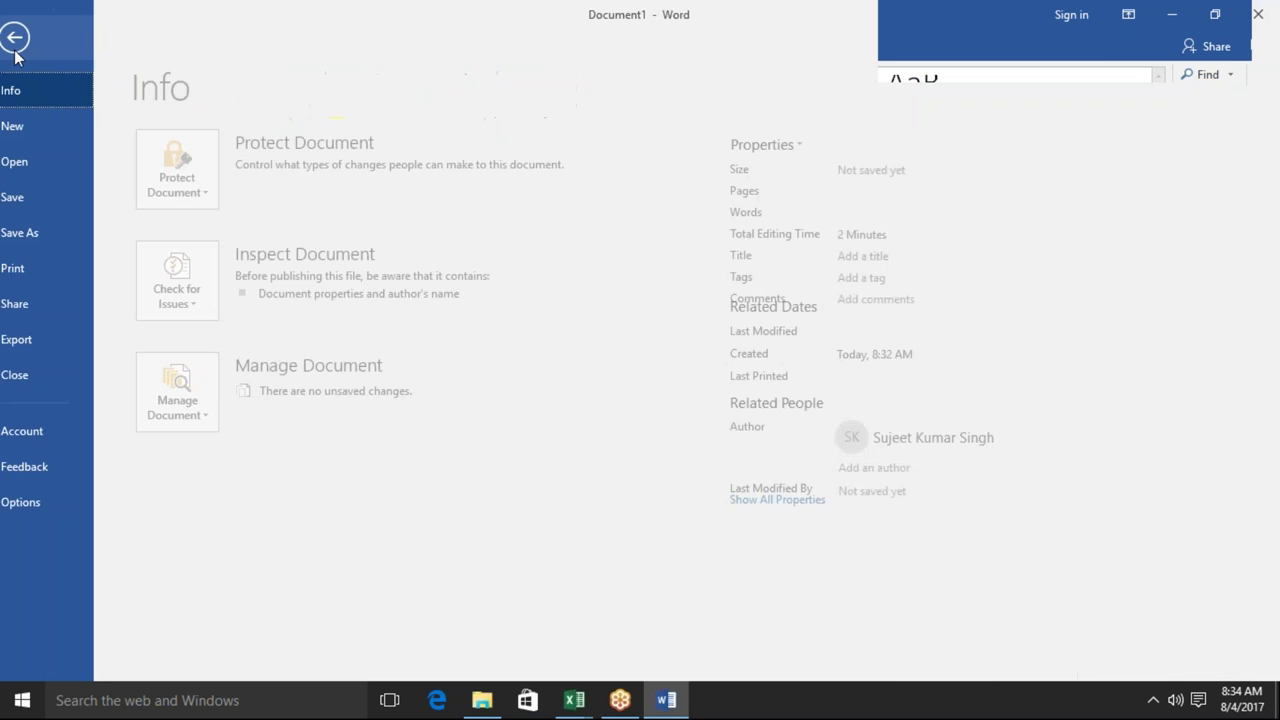
left_click(43, 312)
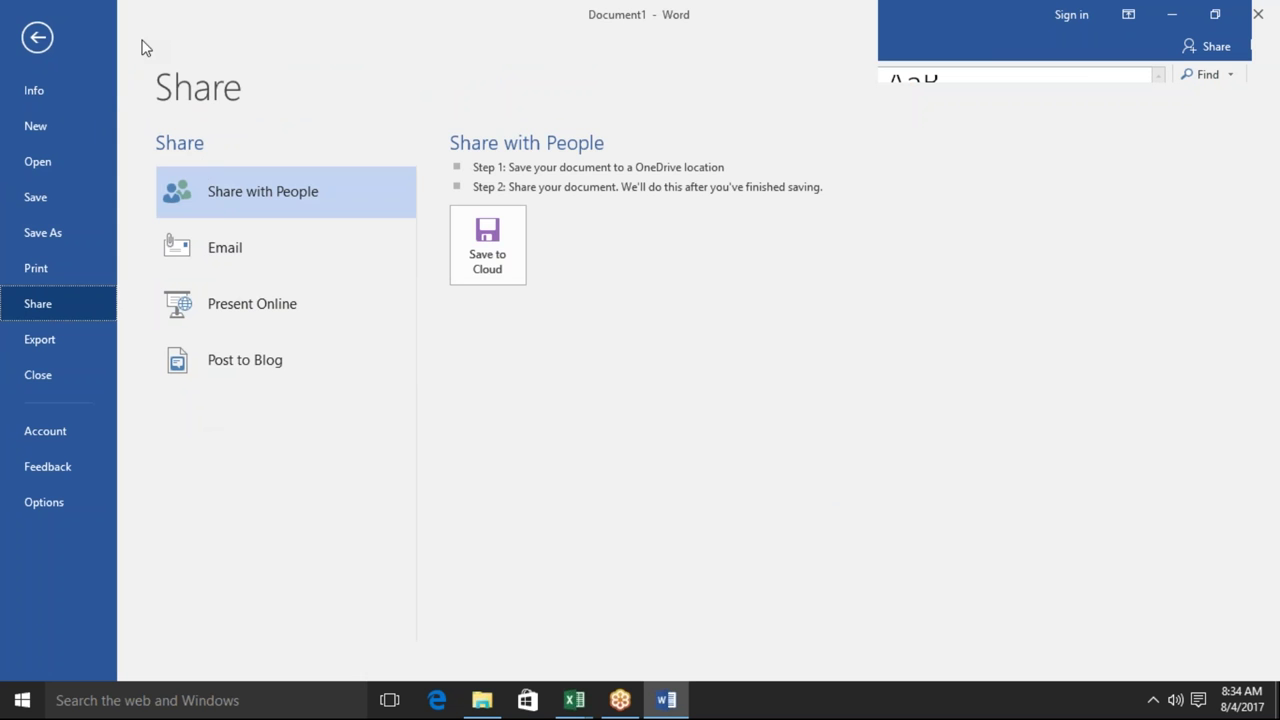
Step: Send Document1 by email as an attachment
left_click(222, 256)
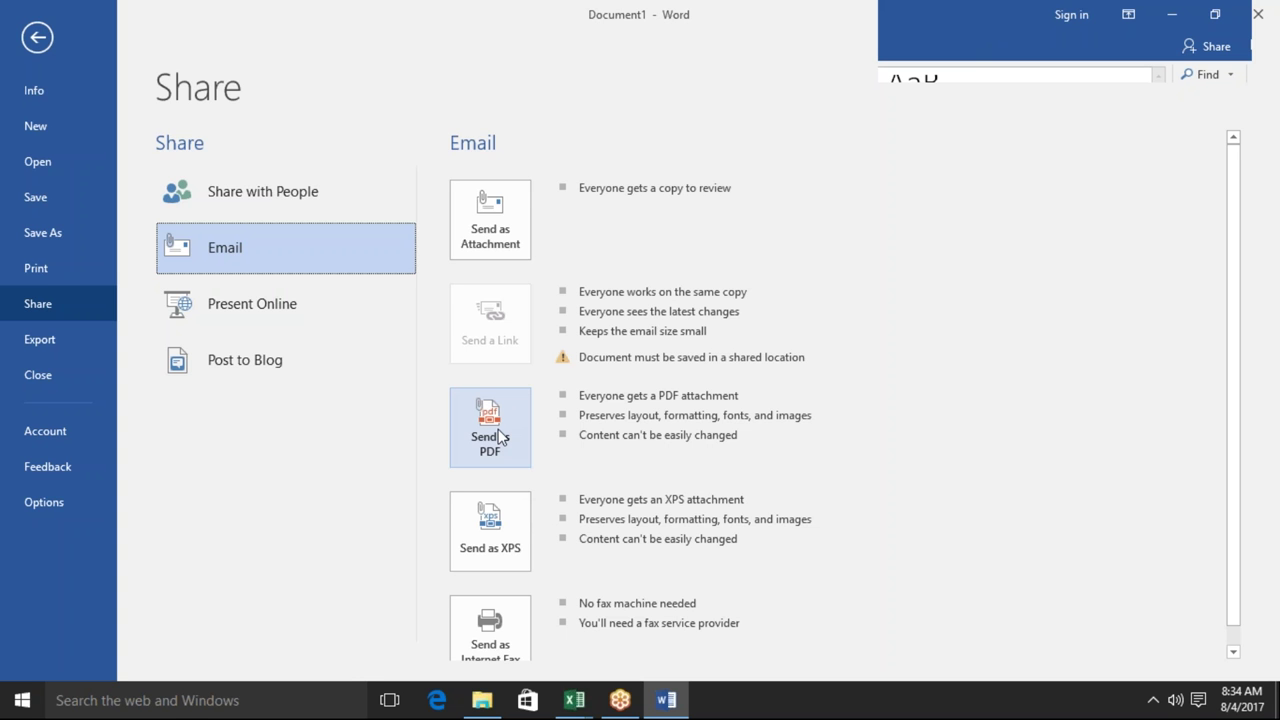
left_click(489, 207)
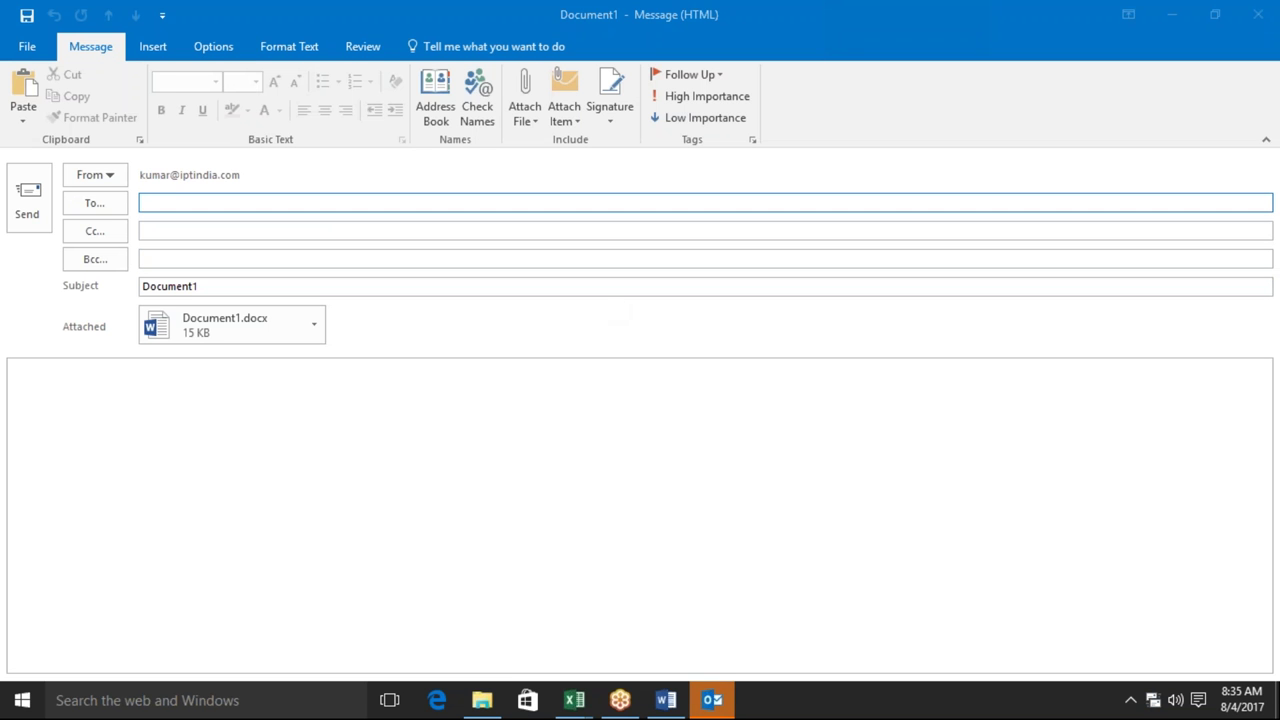
Step: Close the unsent Outlook message carrying Document1.docx without sending it
left_click(1268, 8)
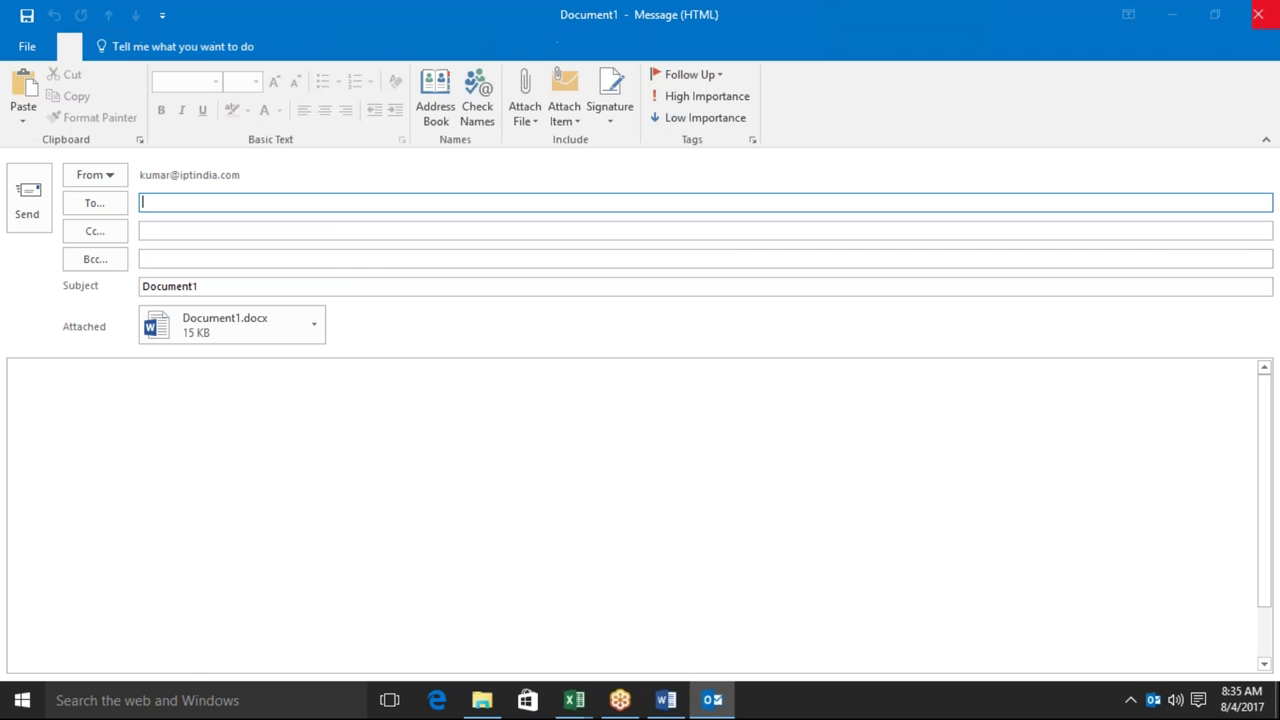
left_click(1266, 10)
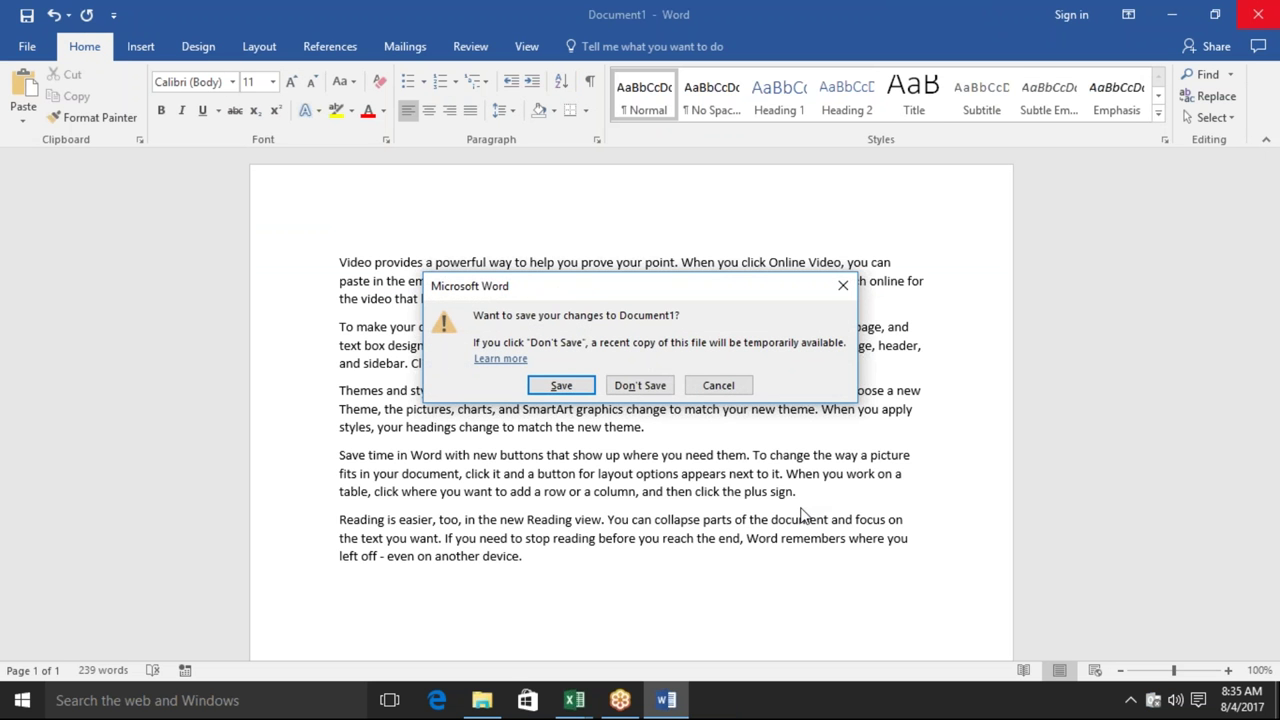
Step: Cancel the save prompt, browse the File tab's Share, Export and Account pages, then open Word Options
key("Escape")
left_click(30, 47)
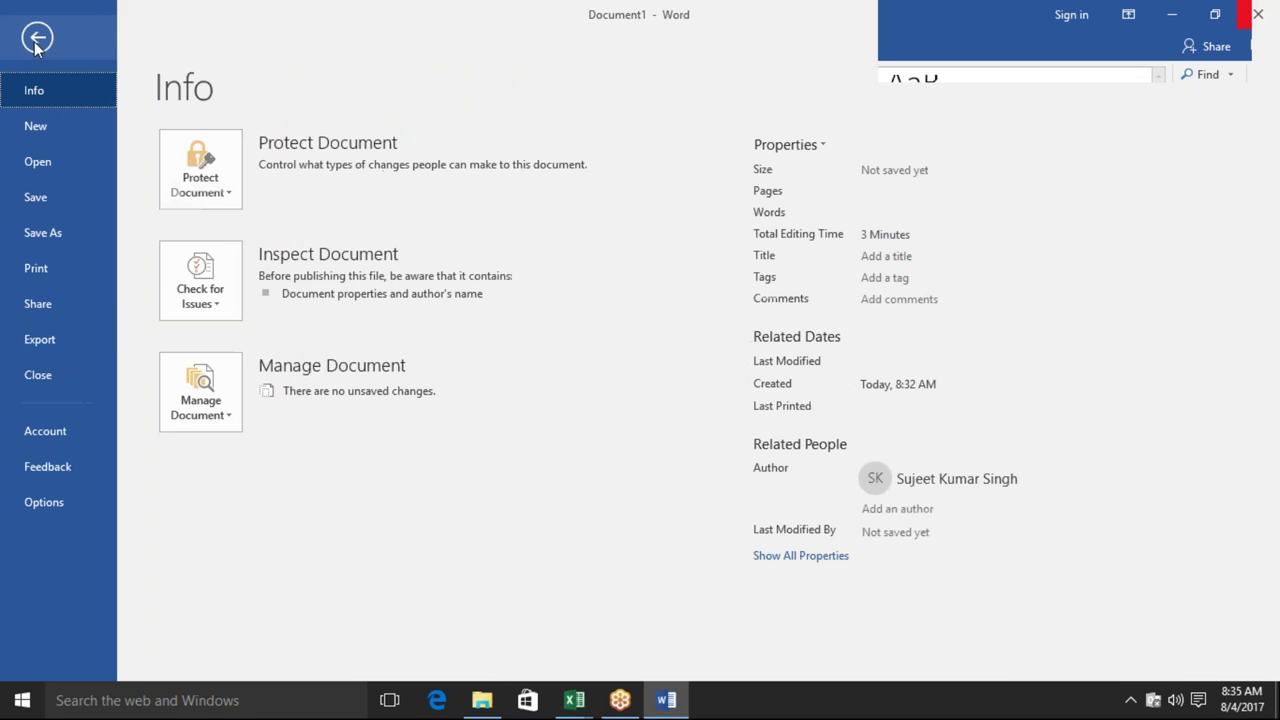
left_click(59, 303)
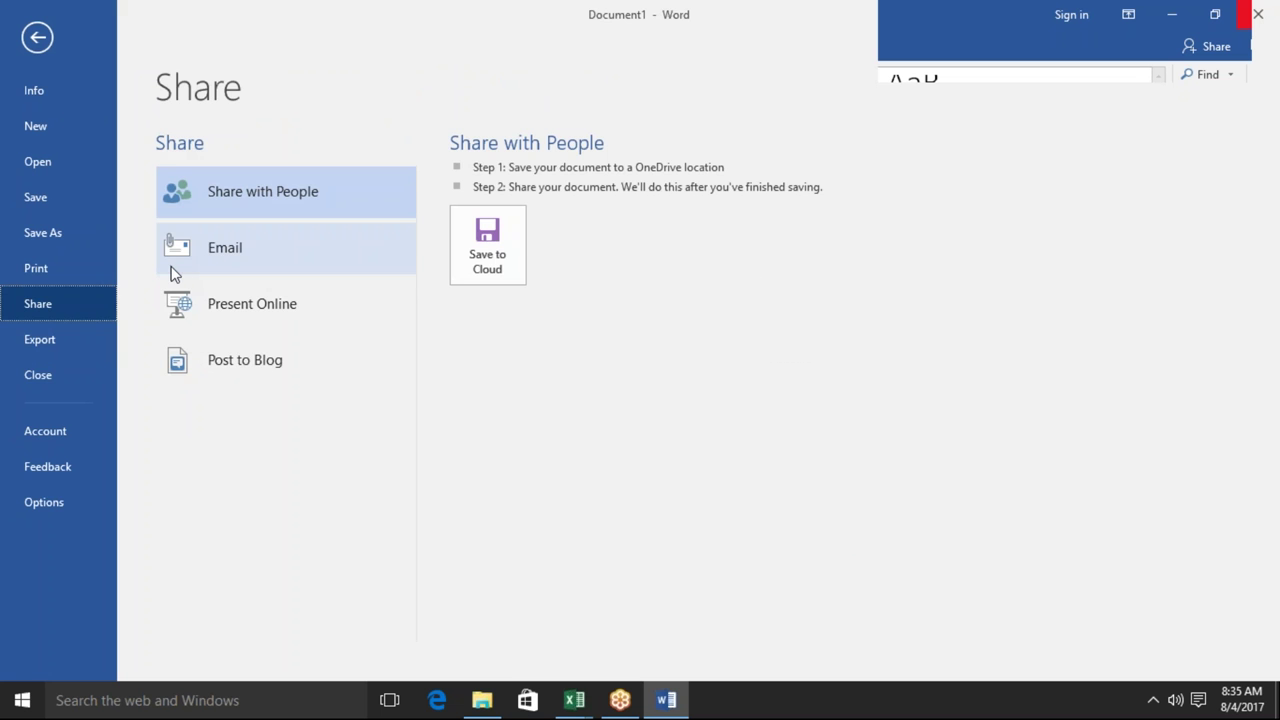
left_click(87, 352)
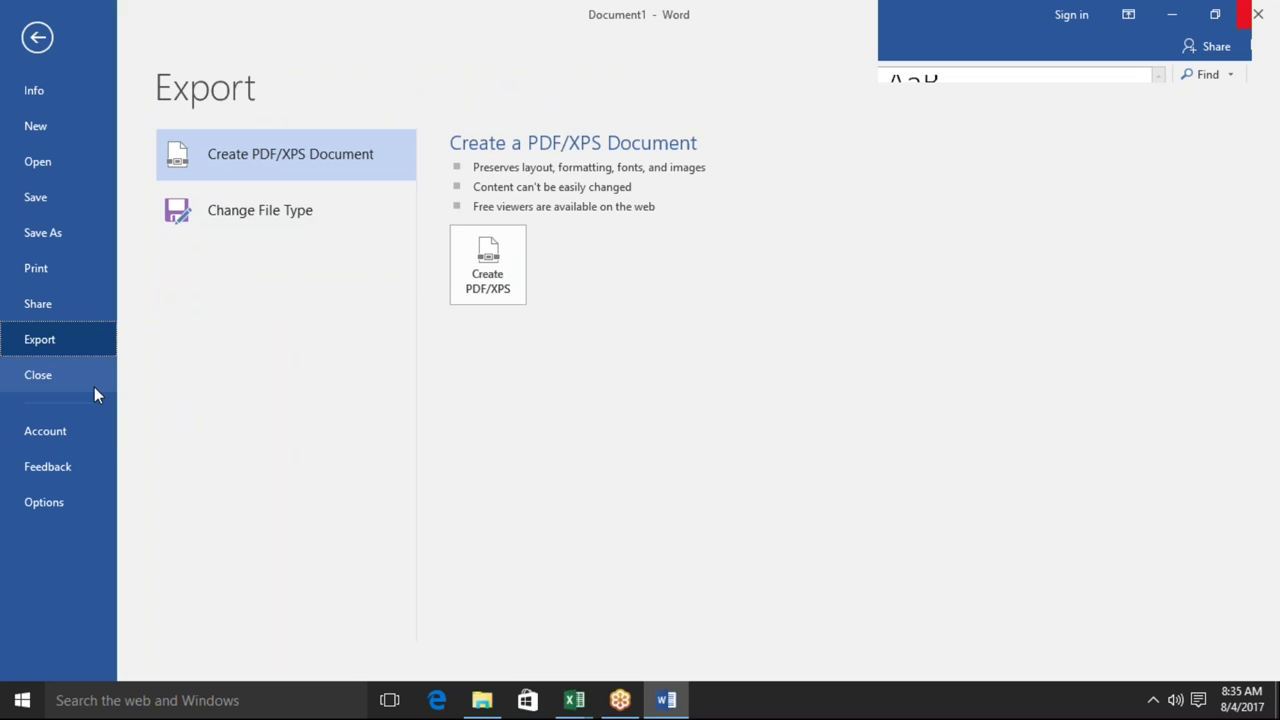
left_click(91, 421)
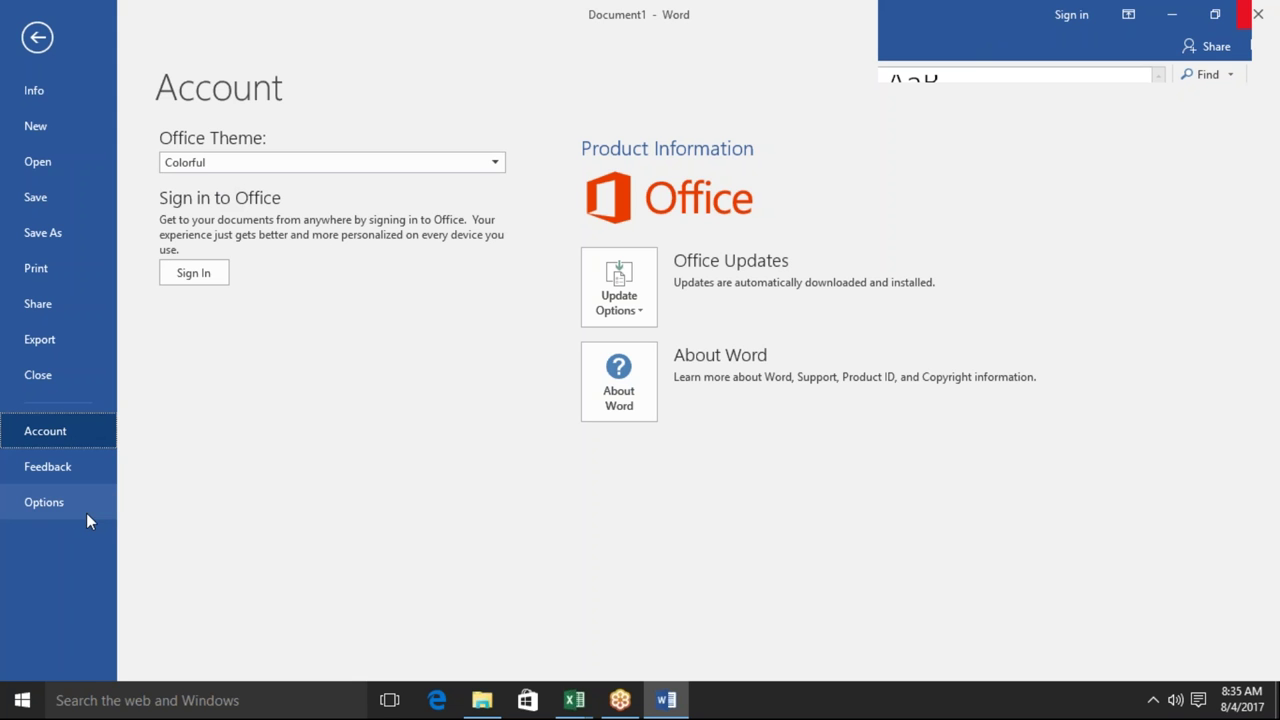
key("Escape")
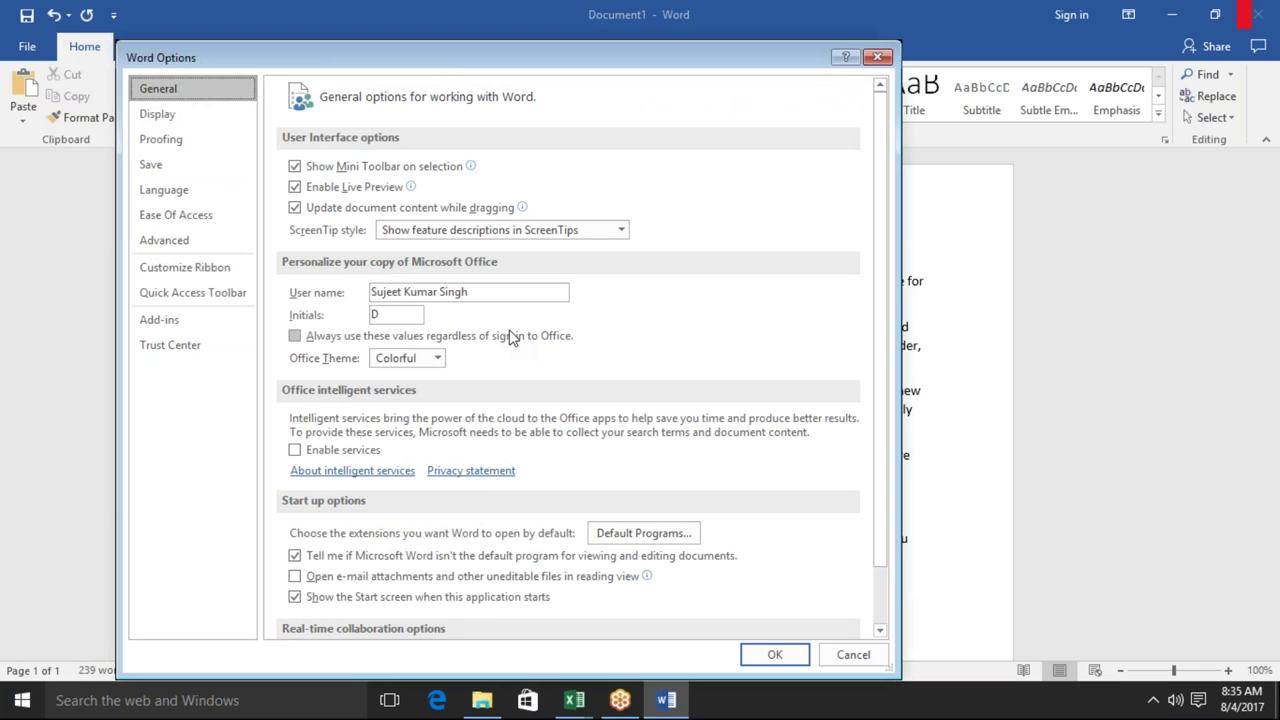
Step: Review the Display, Proofing, Save and Language pages, then close Word Options unchanged and click into the first sentence
left_click_drag(517, 291, 377, 298)
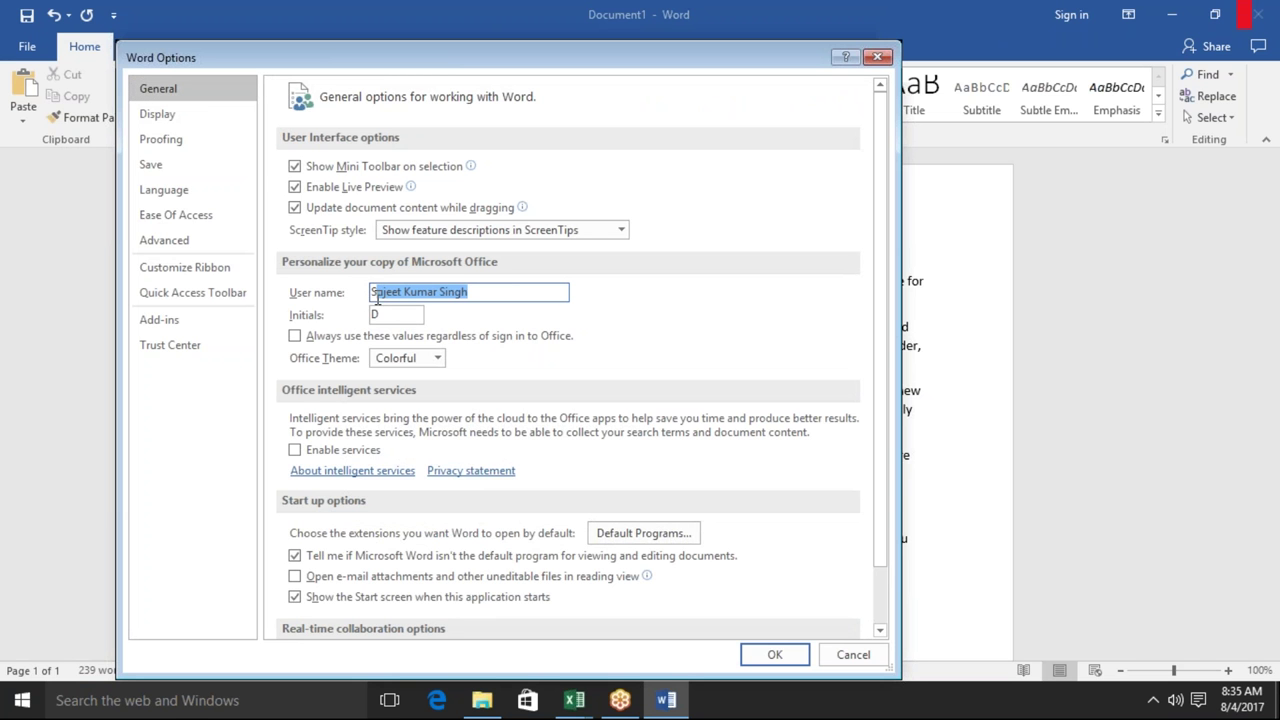
left_click(181, 117)
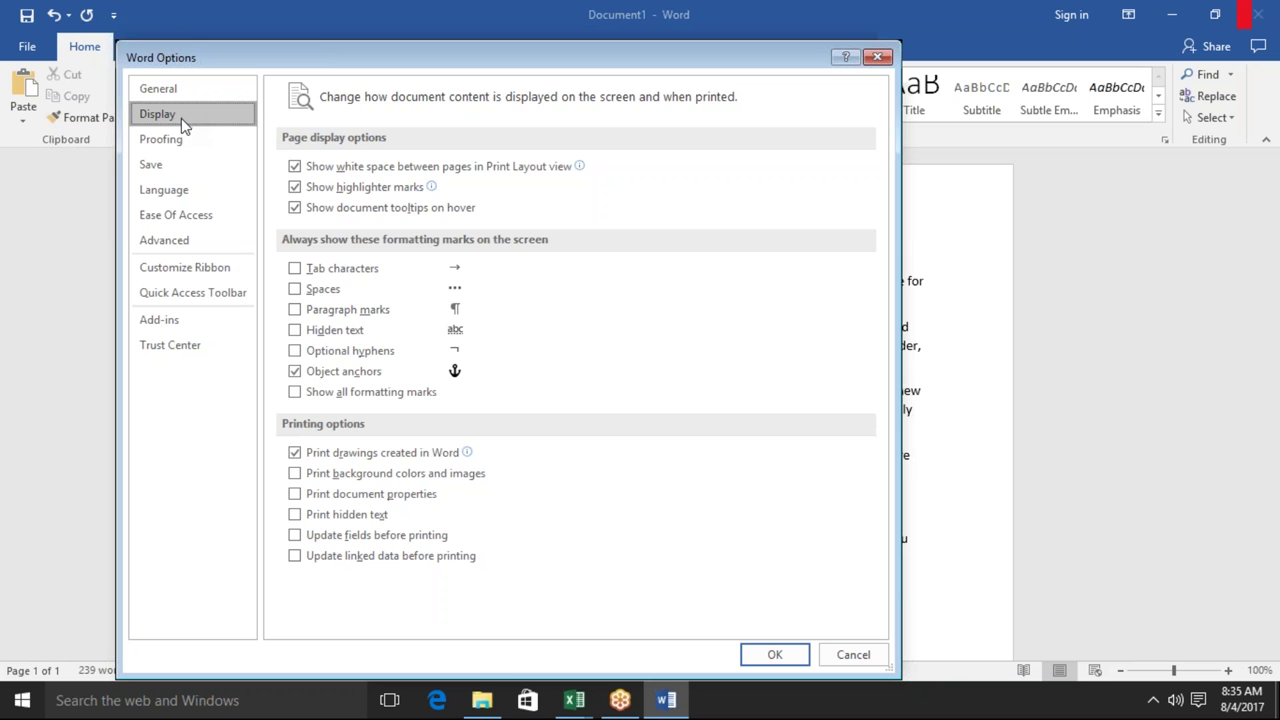
left_click(182, 139)
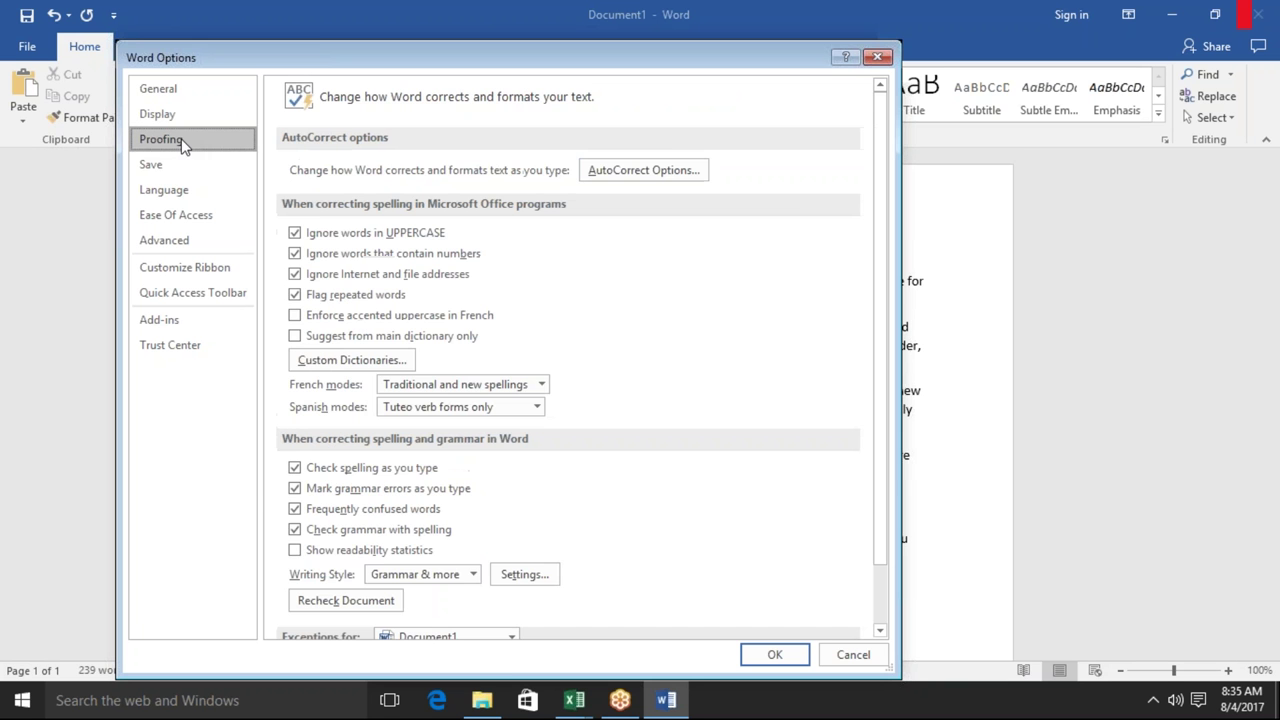
left_click(181, 163)
left_click(183, 192)
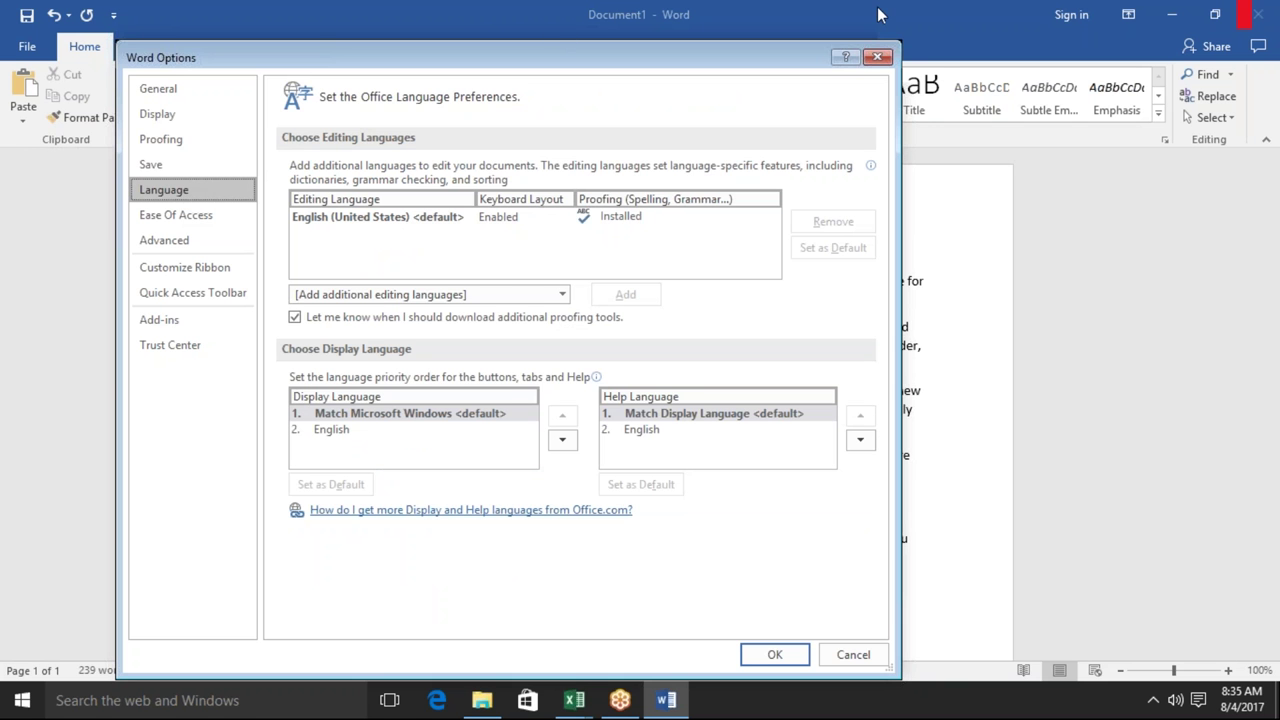
left_click(877, 57)
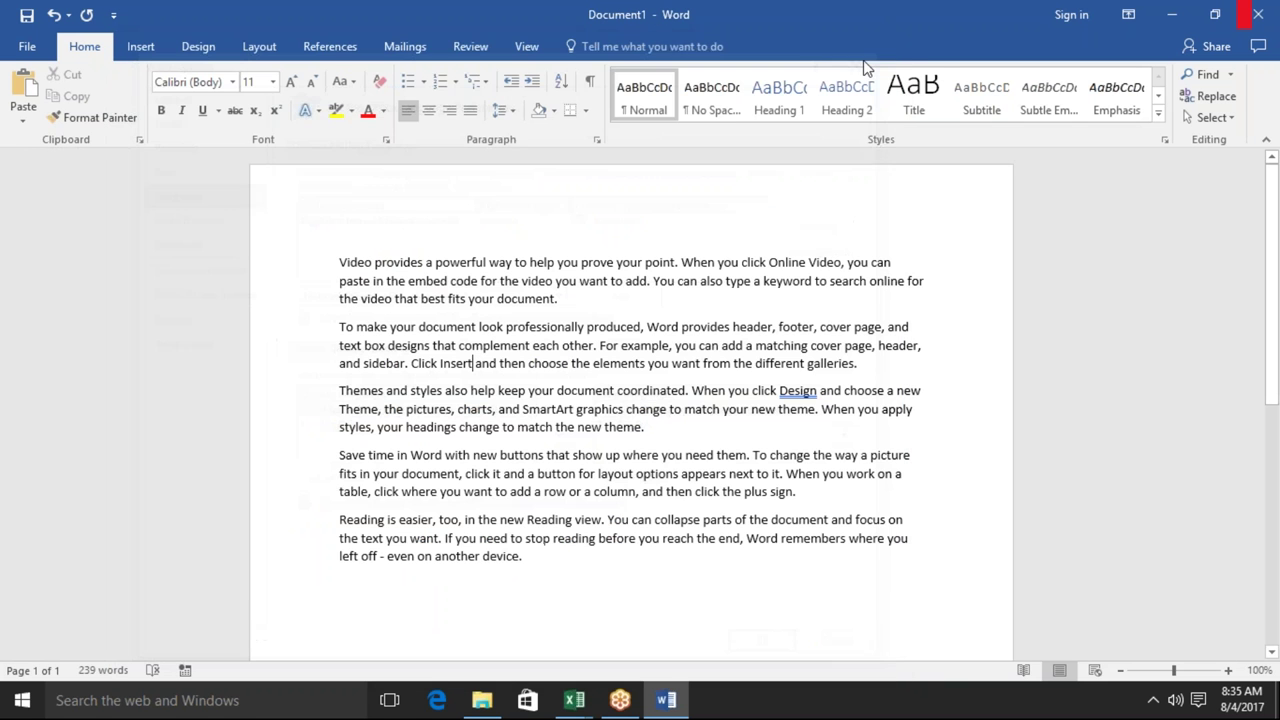
left_click(528, 262)
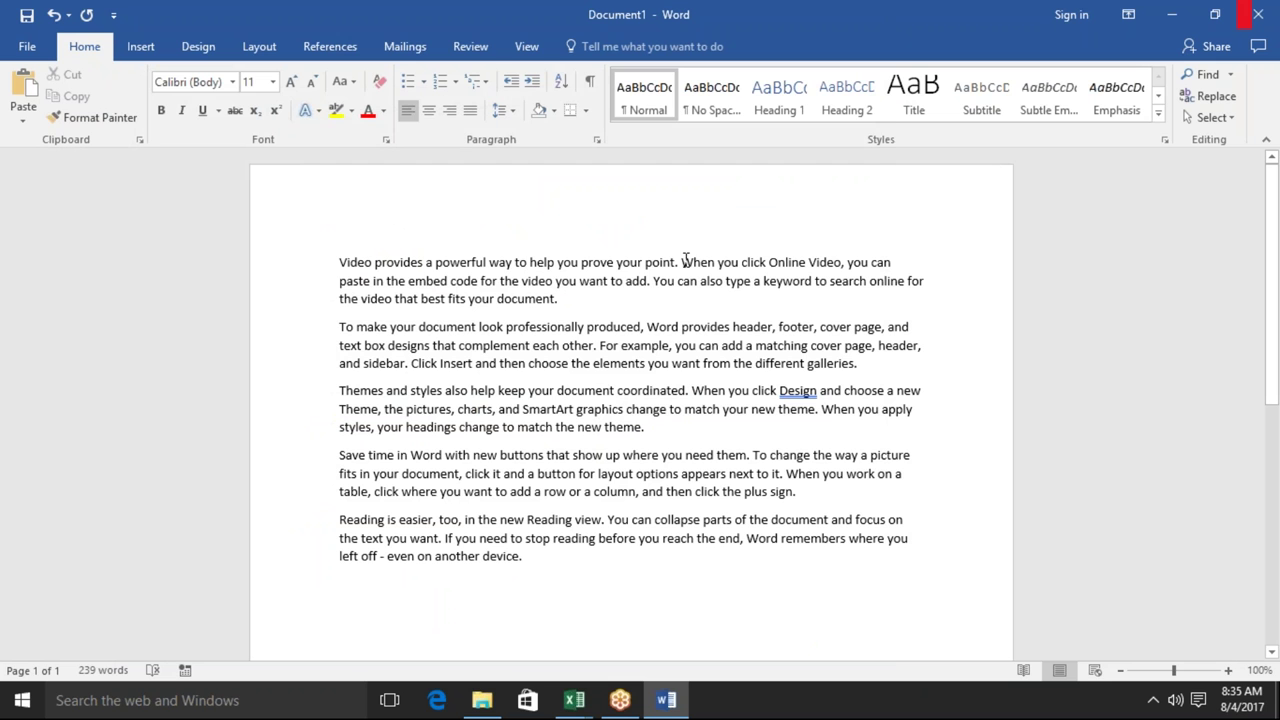
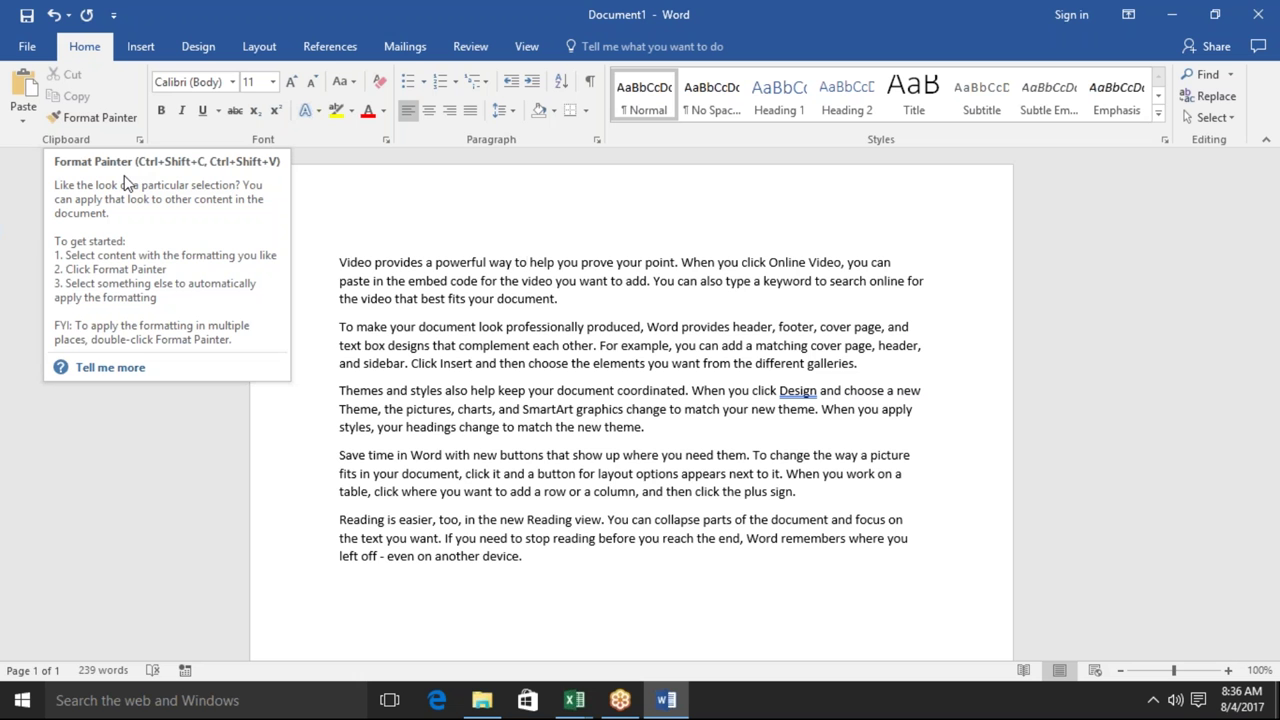
Step: Open the 'Use the Format Painter' help article in the Help pane beside the document
left_click(110, 367)
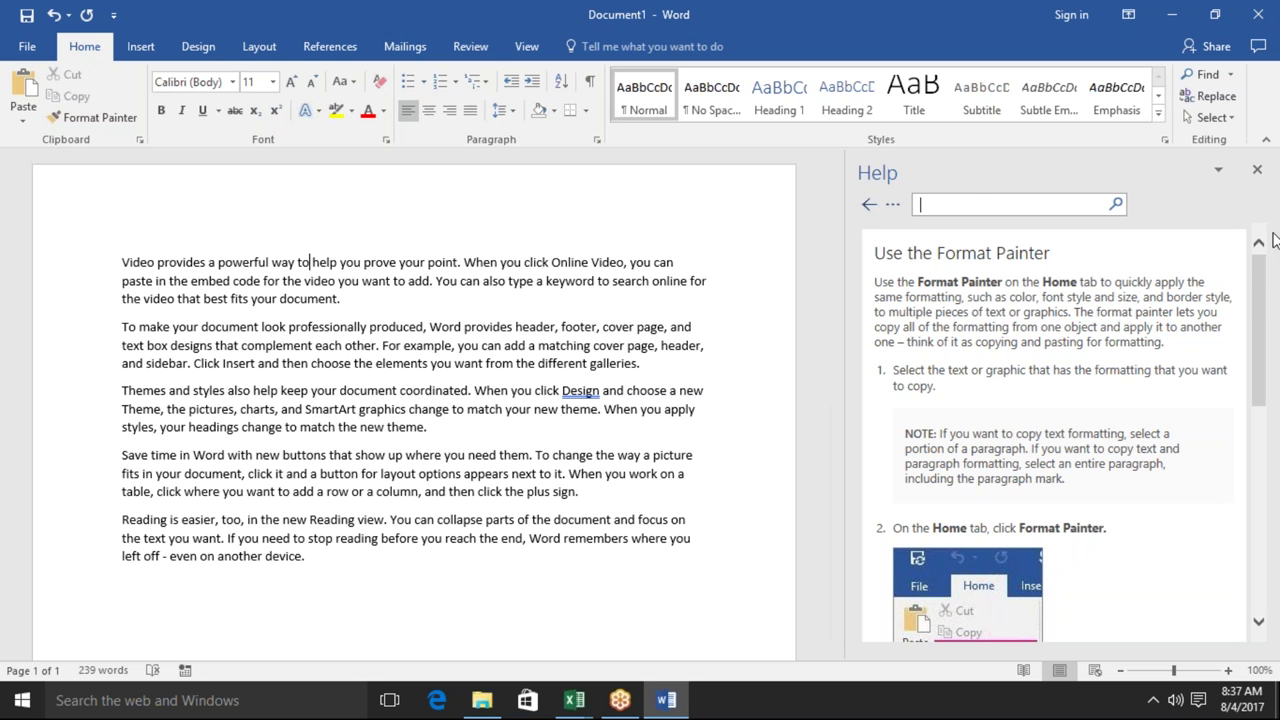
mouse_move(1267, 297)
left_mouse_down()
mouse_move(1268, 345)
mouse_move(1274, 299)
left_mouse_up()
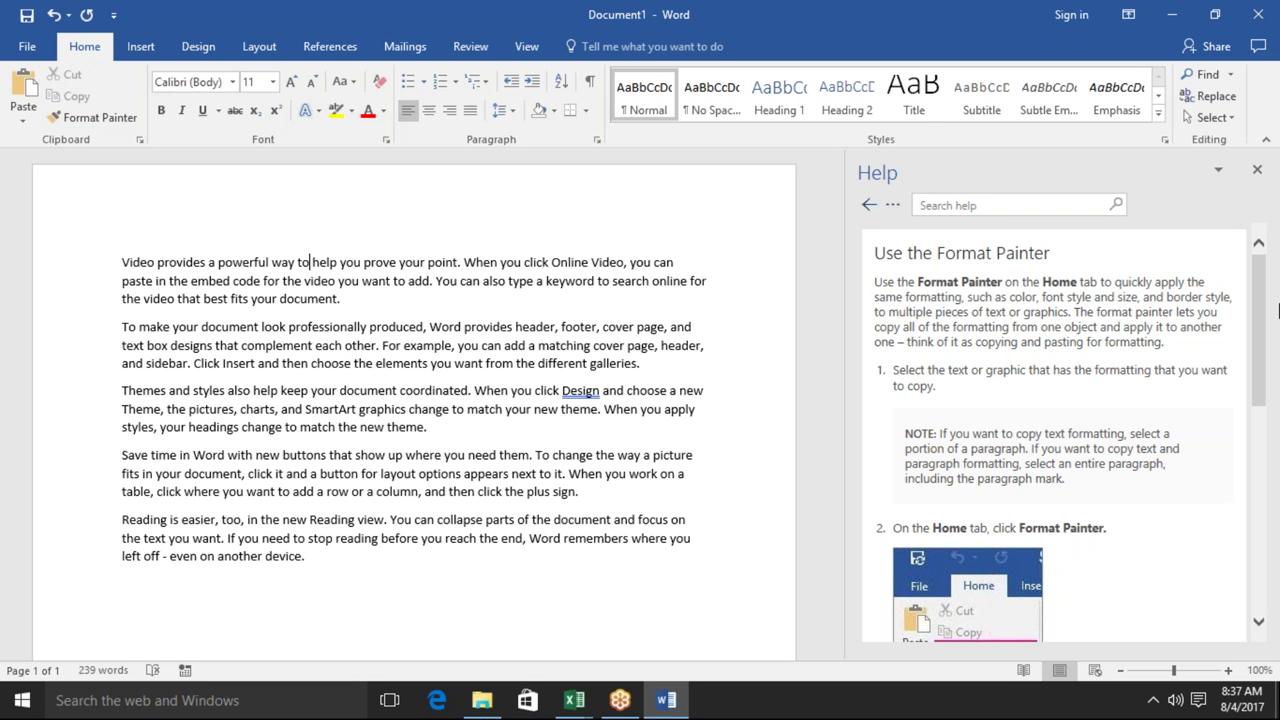
double_click(1062, 282)
left_click(1030, 205)
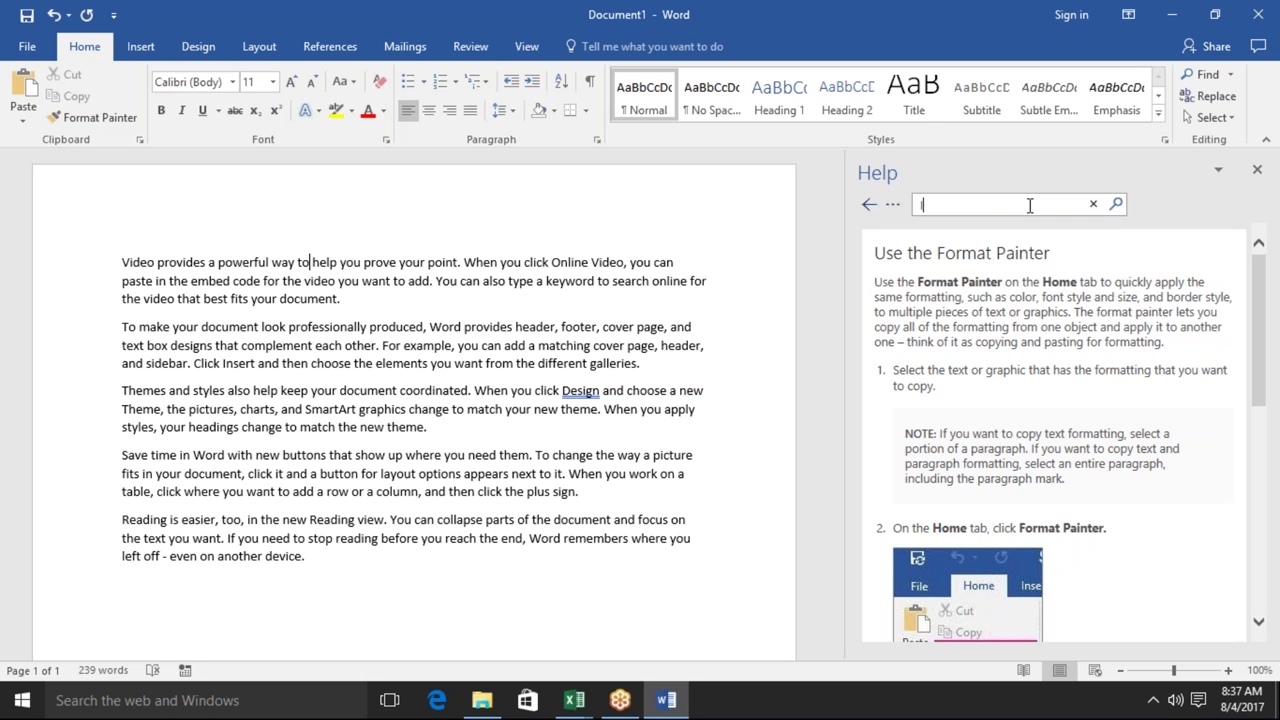
Step: Search help for 'short key' and open 'Keyboard shortcuts for Microsoft Word on Windows'
type("sh")
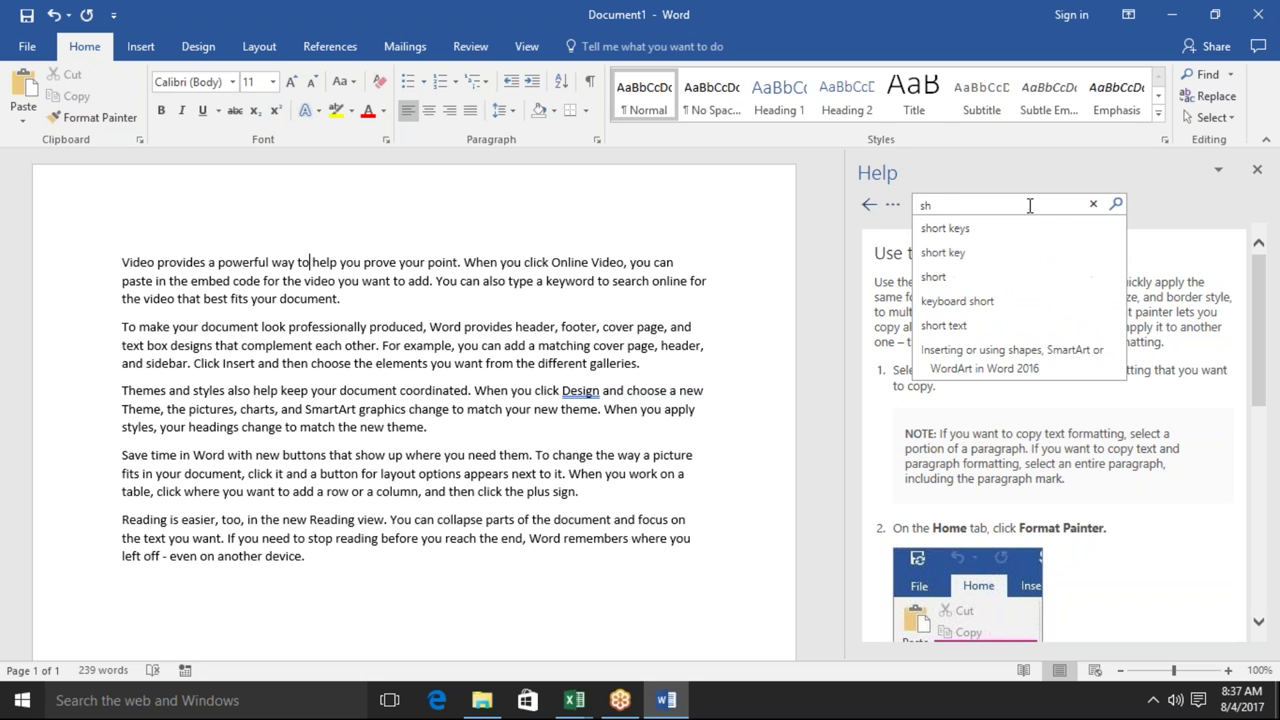
type("ort")
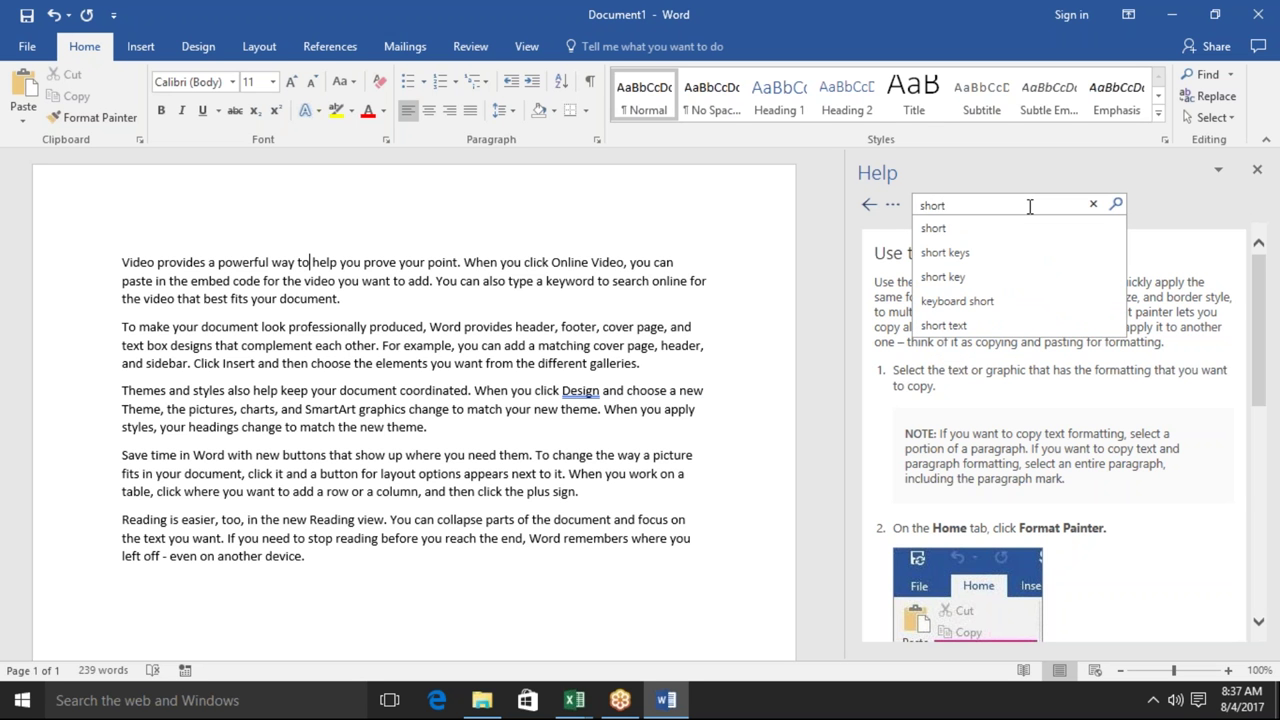
left_click(1030, 279)
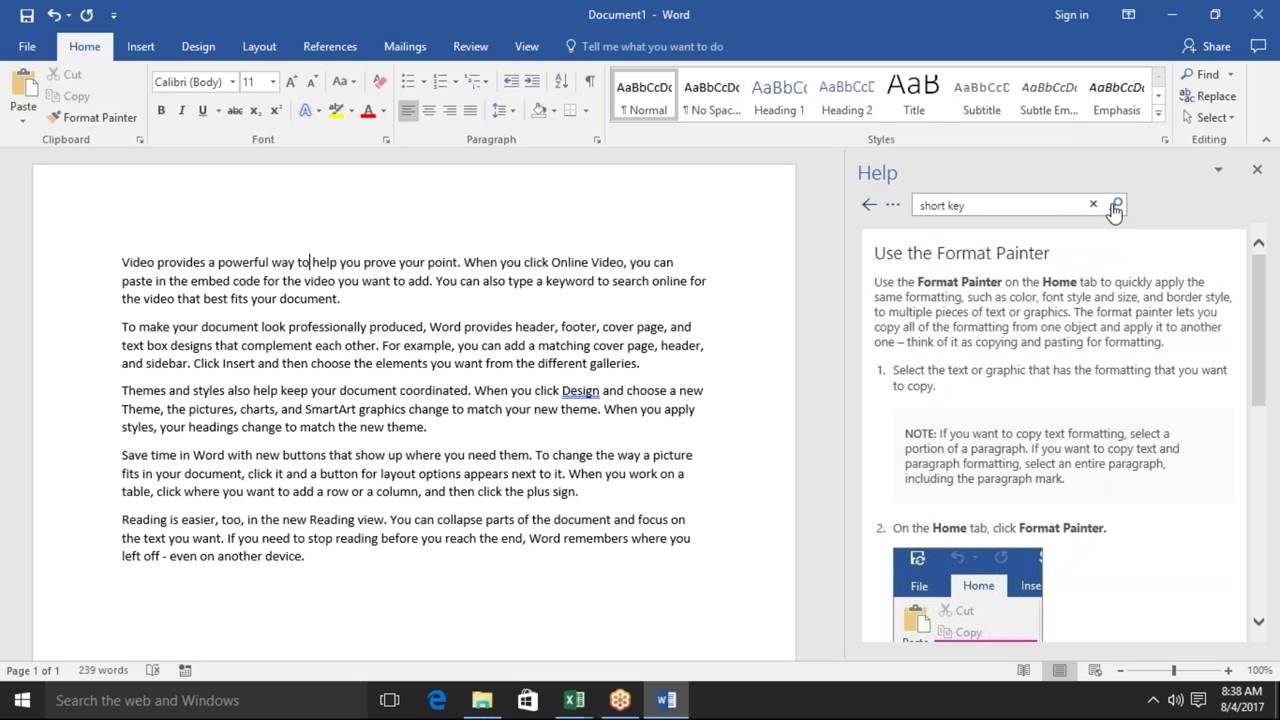
left_click(1115, 207)
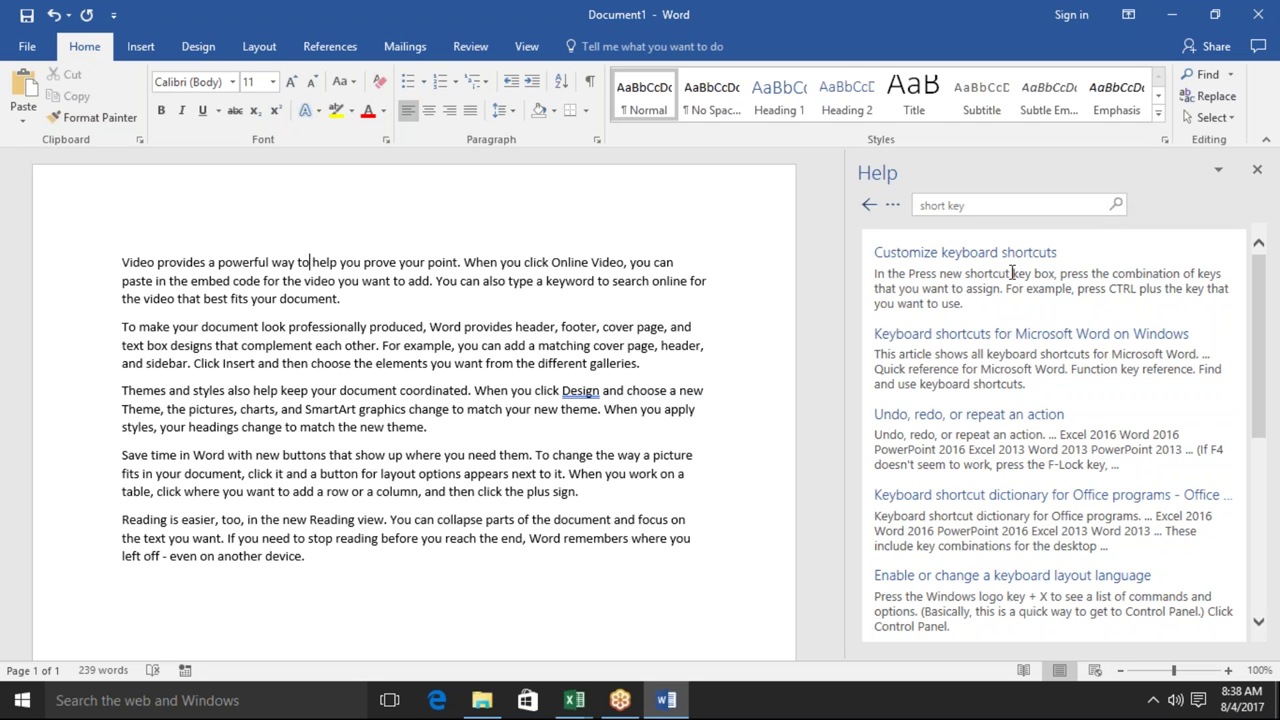
left_click(1016, 338)
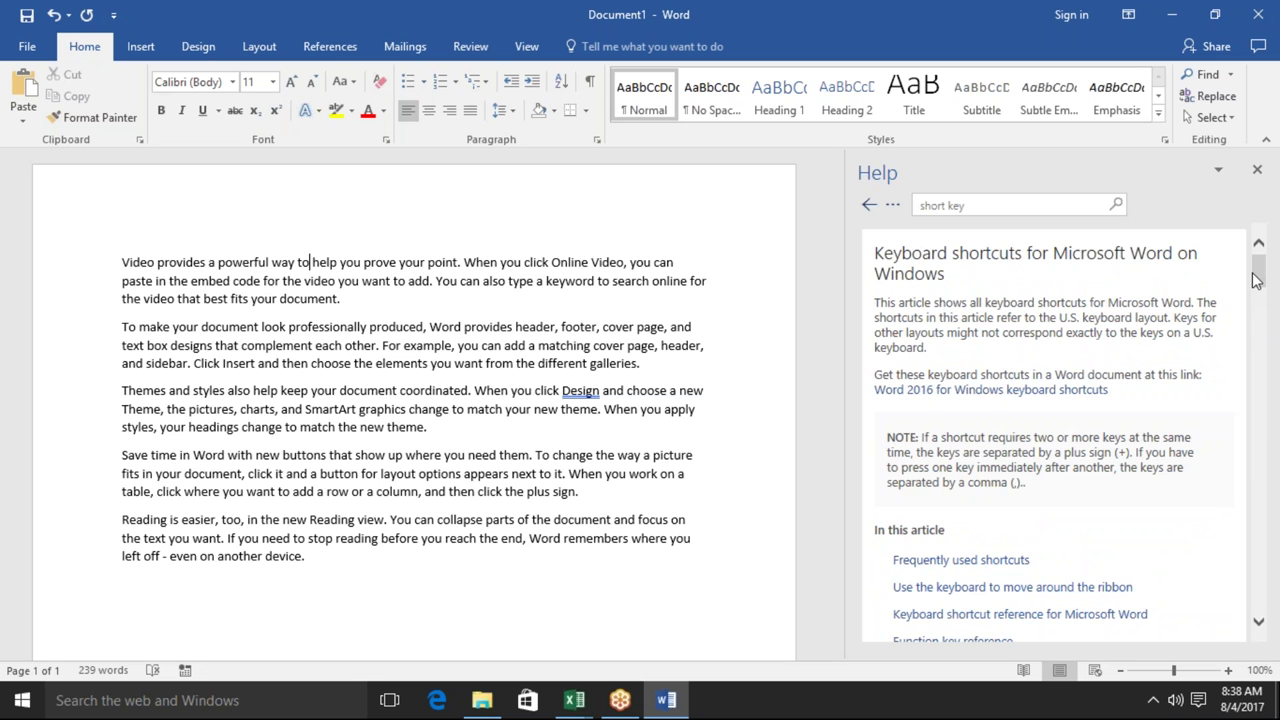
Step: Scroll the Help pane through the shortcut table (Open, Save, Center text), then return to the first paragraph
left_click_drag(1258, 275, 1261, 322)
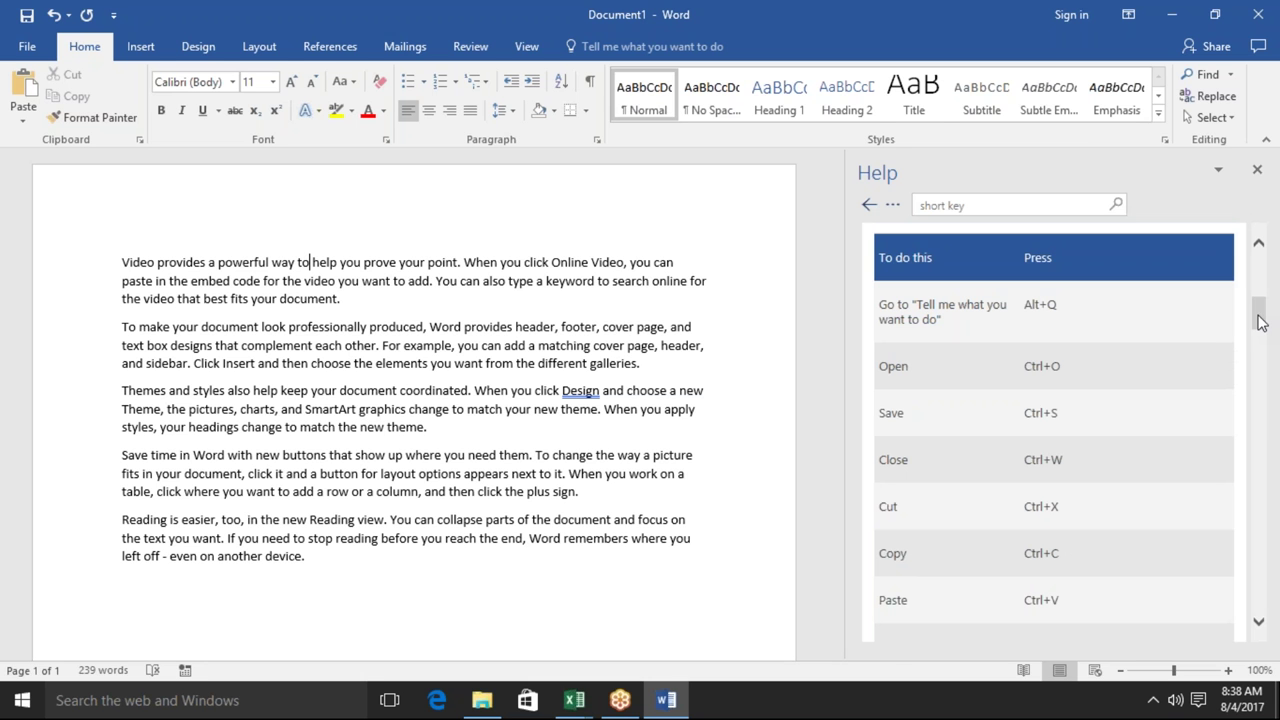
left_click_drag(1261, 322, 1266, 366)
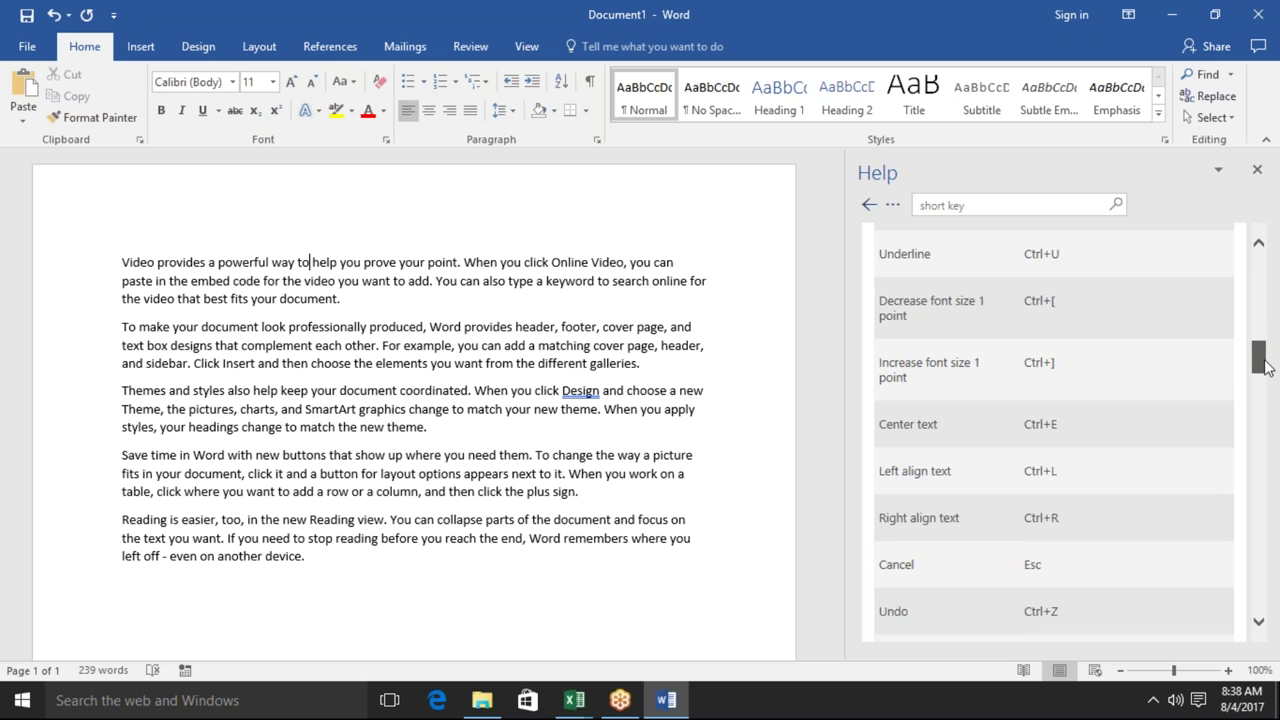
left_click_drag(1266, 366, 1266, 340)
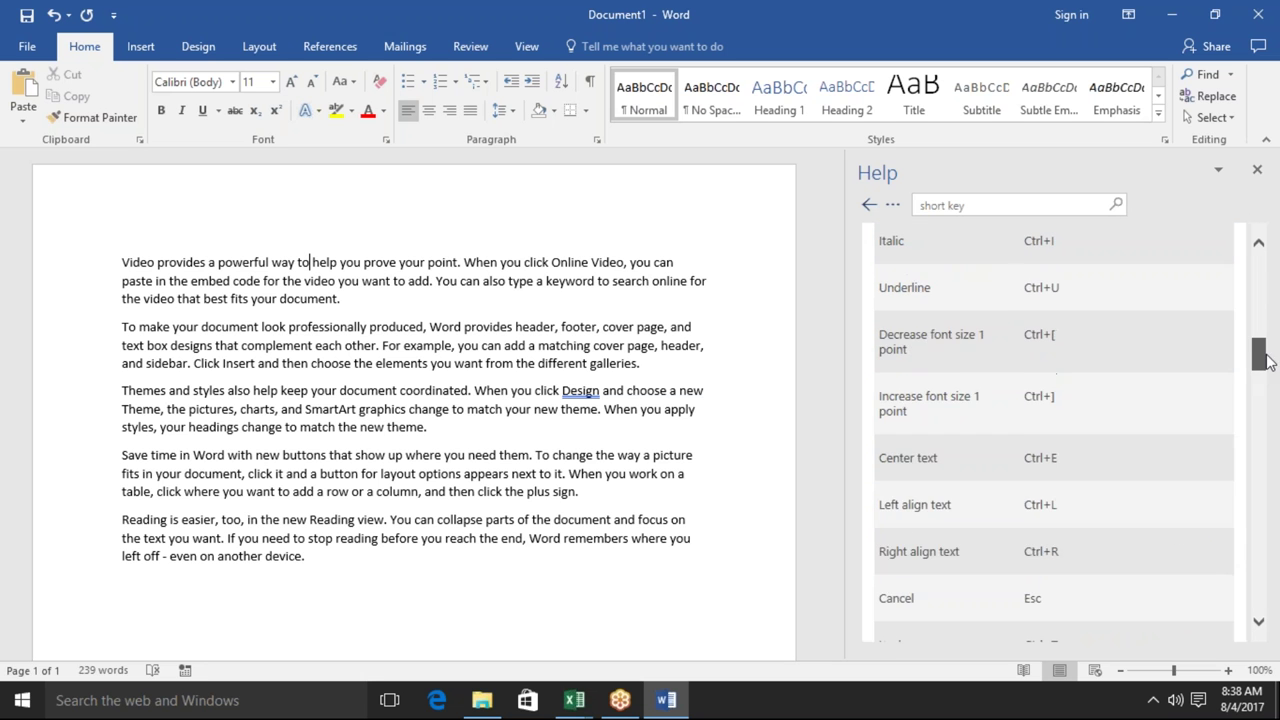
left_click_drag(1266, 340, 1266, 334)
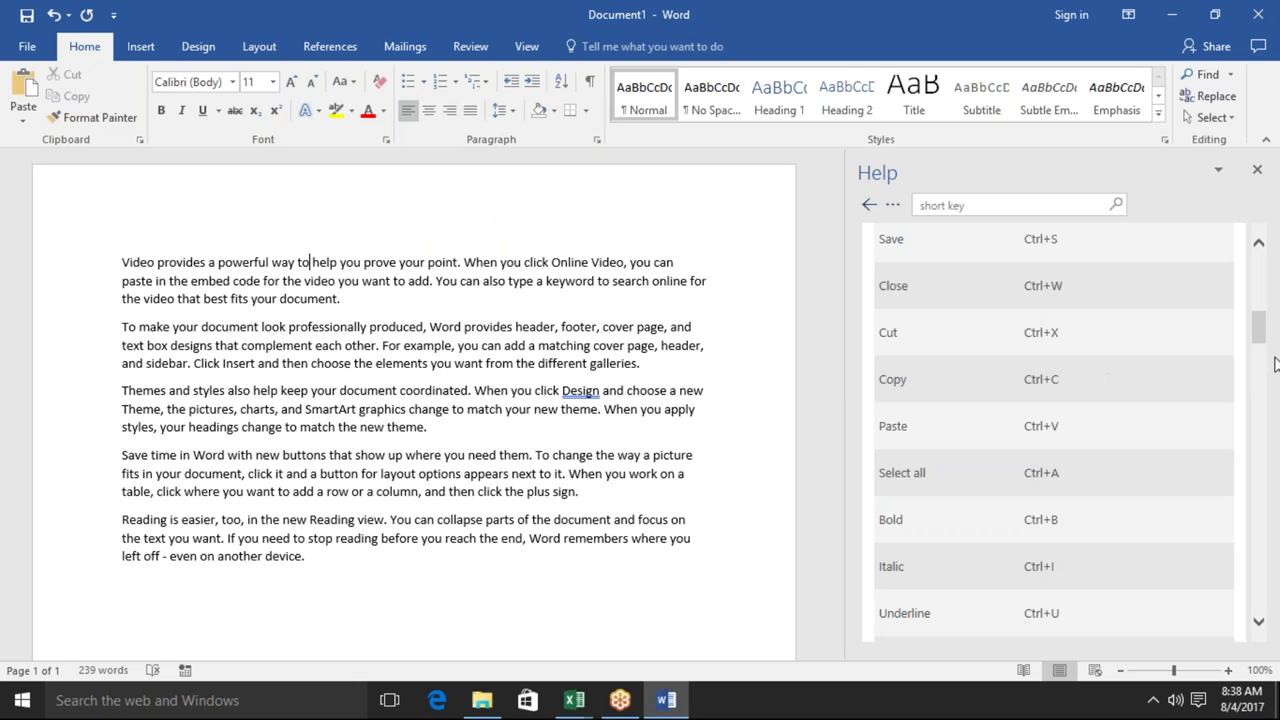
mouse_move(1258, 328)
left_mouse_down()
mouse_move(1276, 443)
mouse_move(1270, 315)
left_mouse_up()
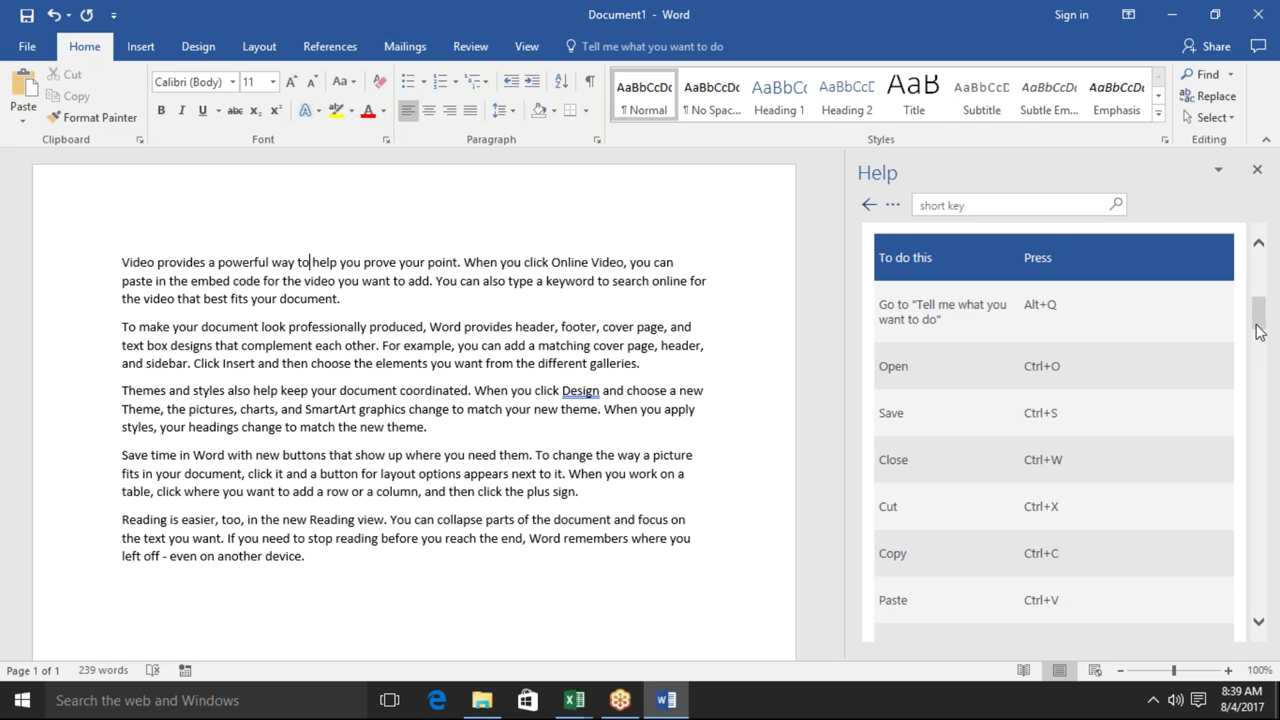
left_click(288, 212)
Step: Close the Help pane, select the first paragraph, and show the ribbon KeyTips with Alt
left_click(1257, 169)
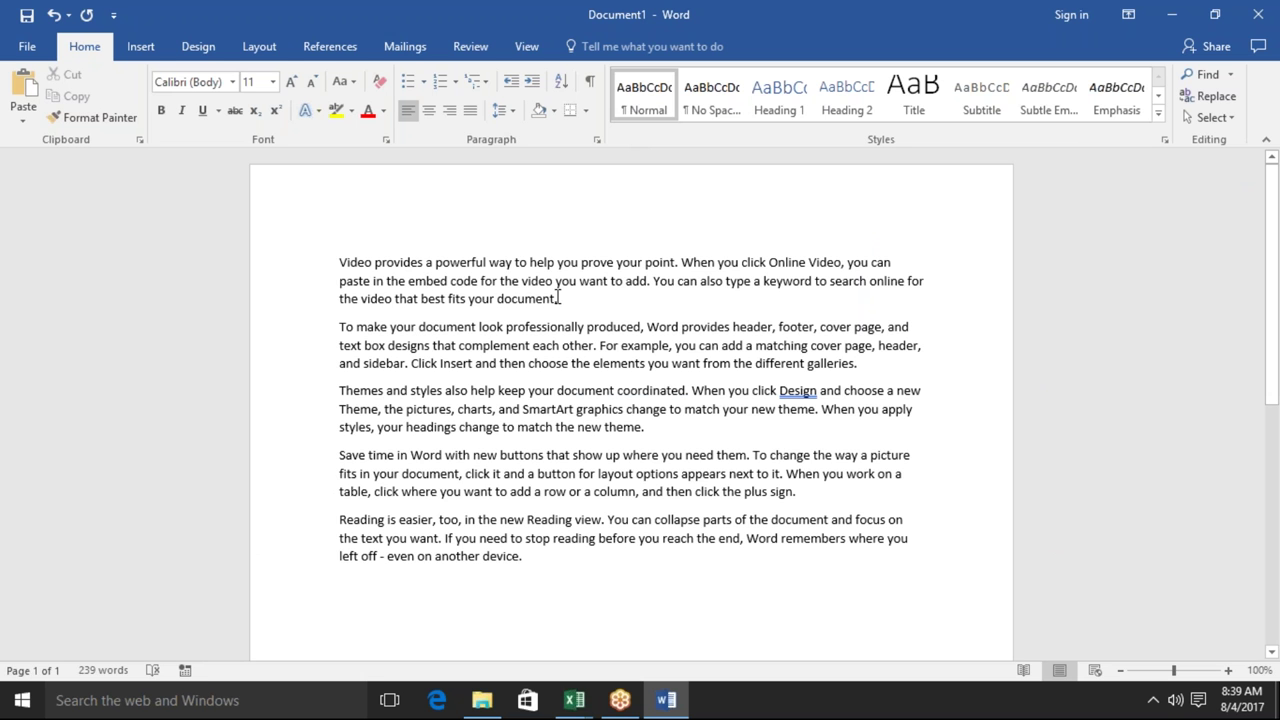
left_click_drag(556, 298, 339, 260)
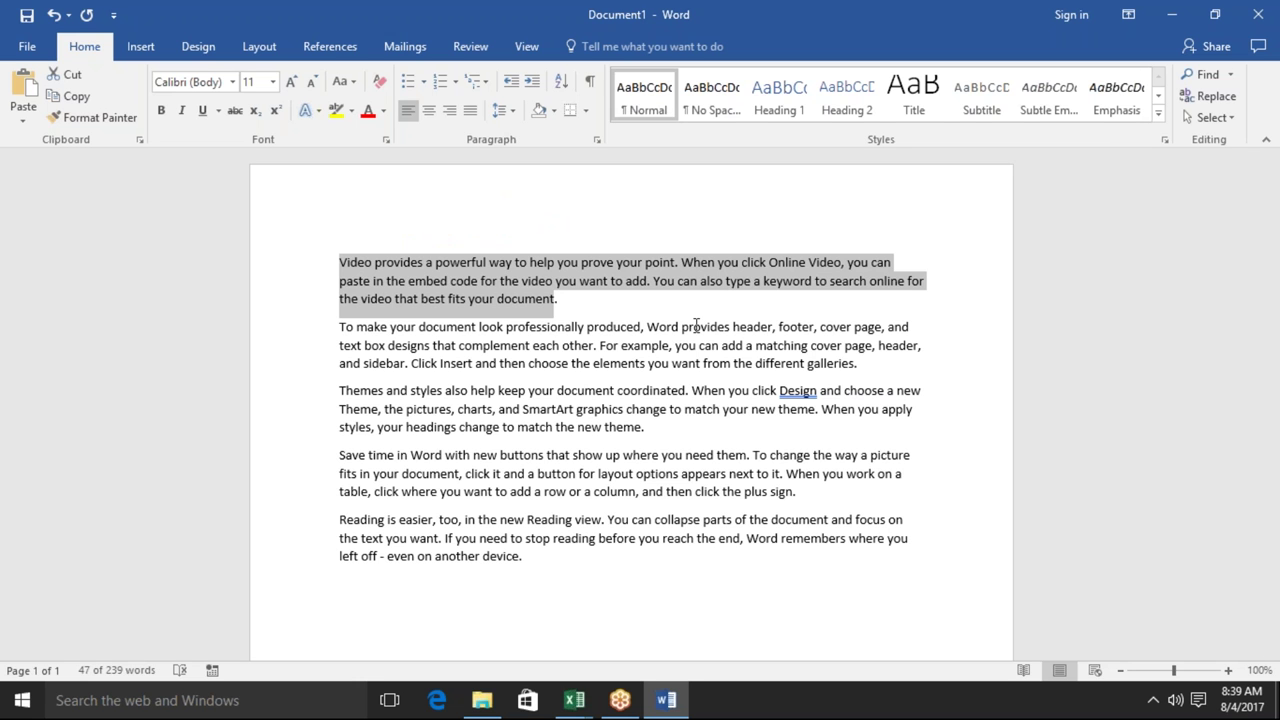
key("alt")
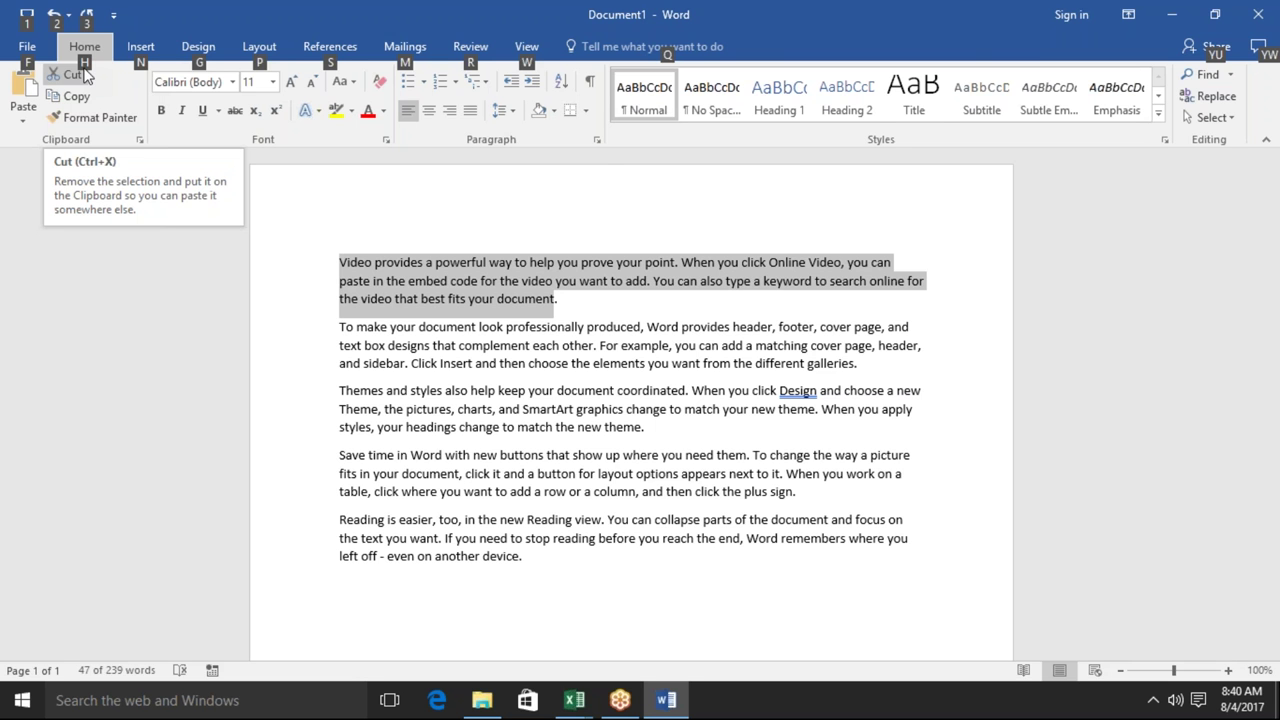
Step: Highlight the first paragraph Bright Green using KeyTips H, I, then select the third paragraph
key("h")
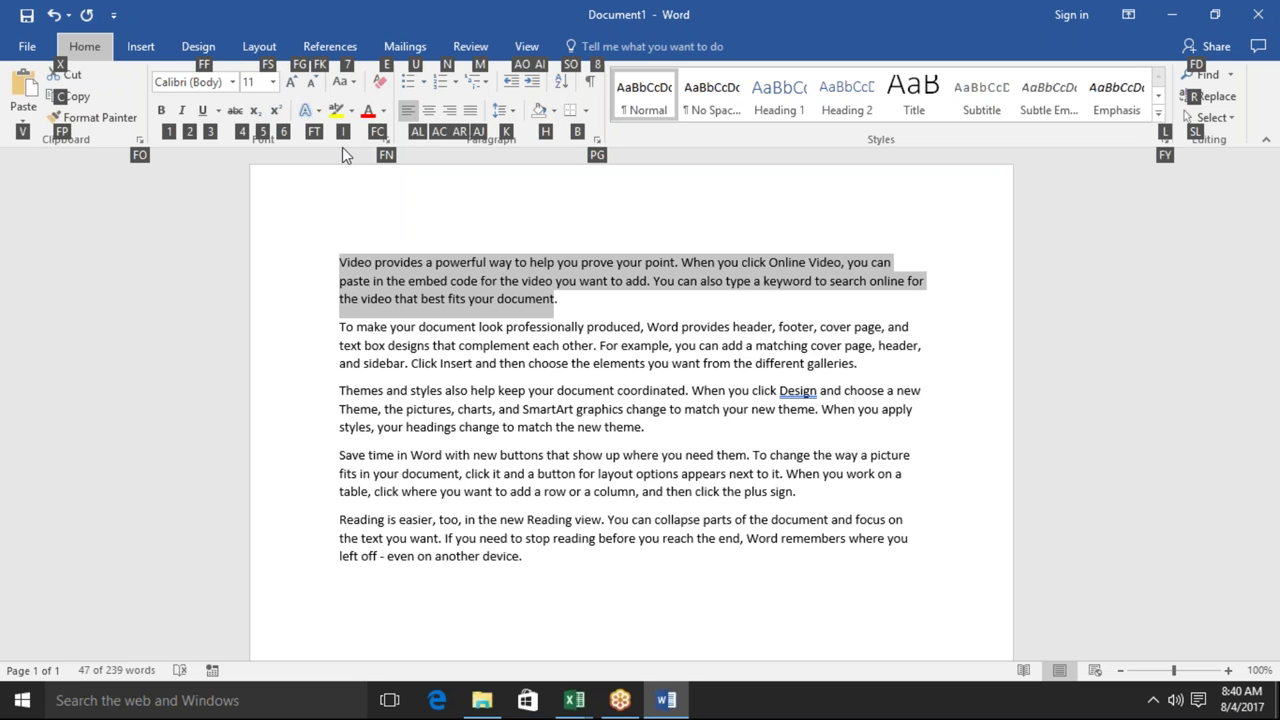
key("i")
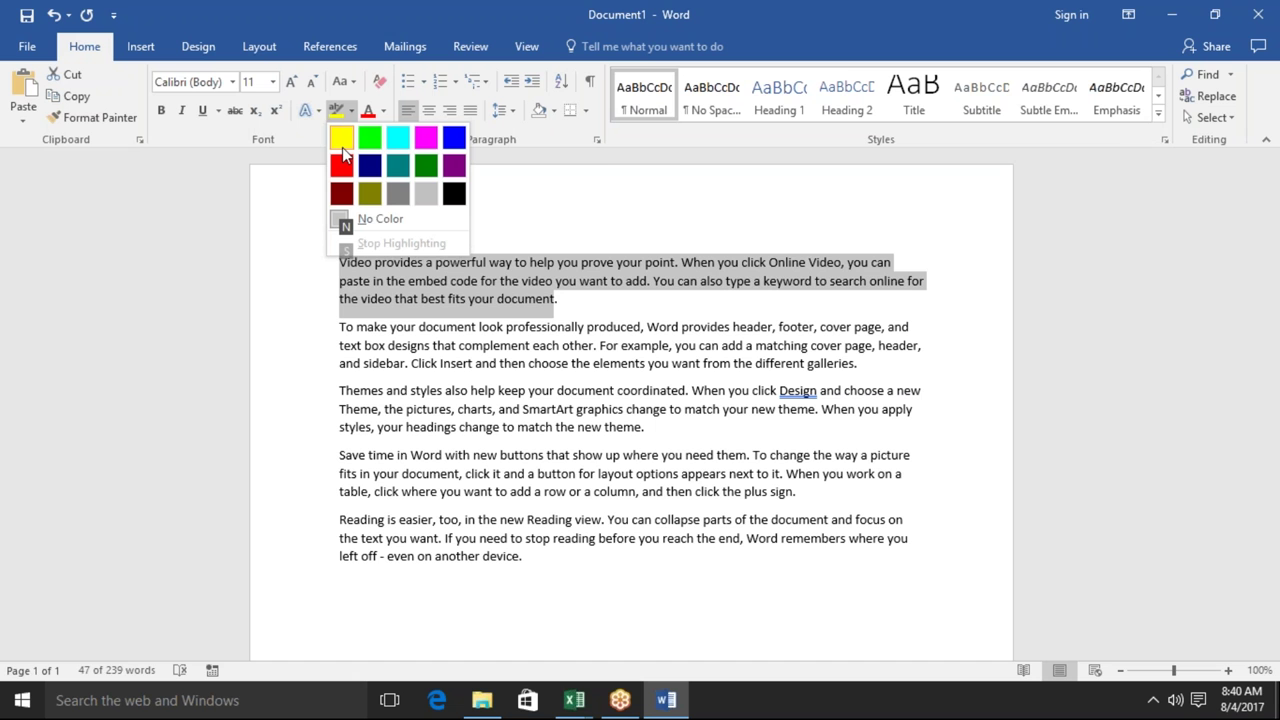
key("Down")
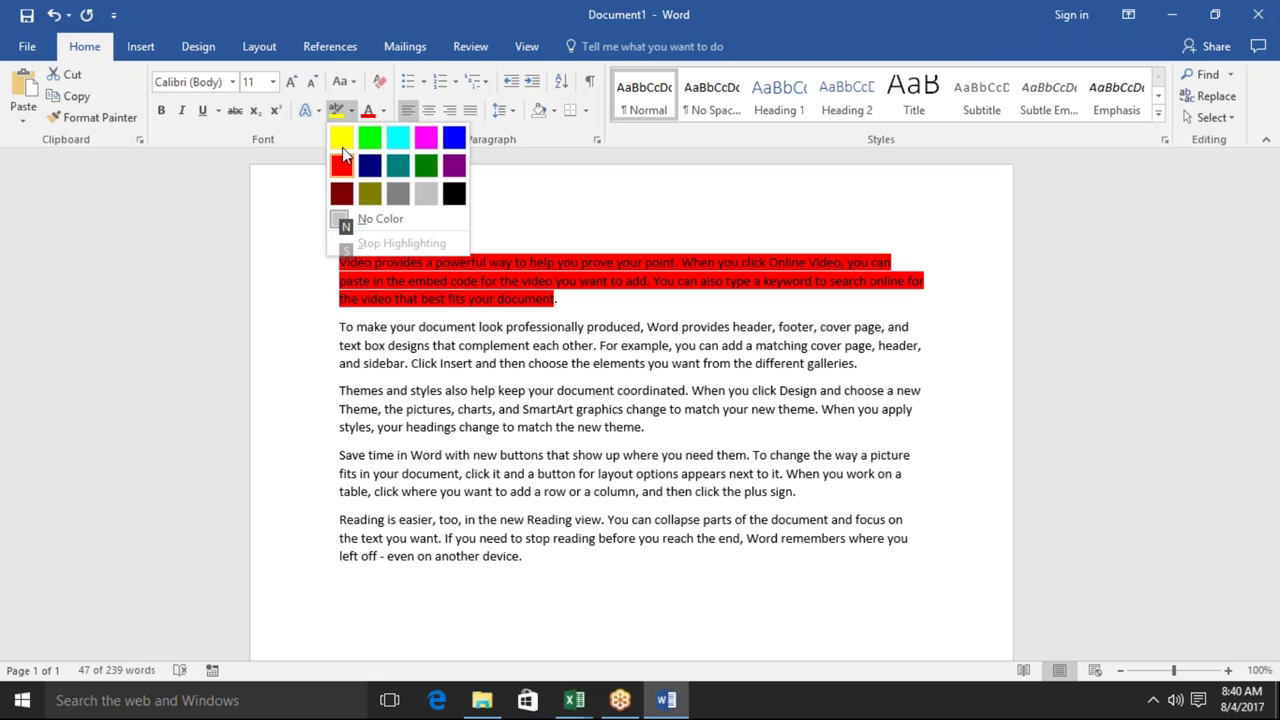
key("Up")
key("Down")
key("Up")
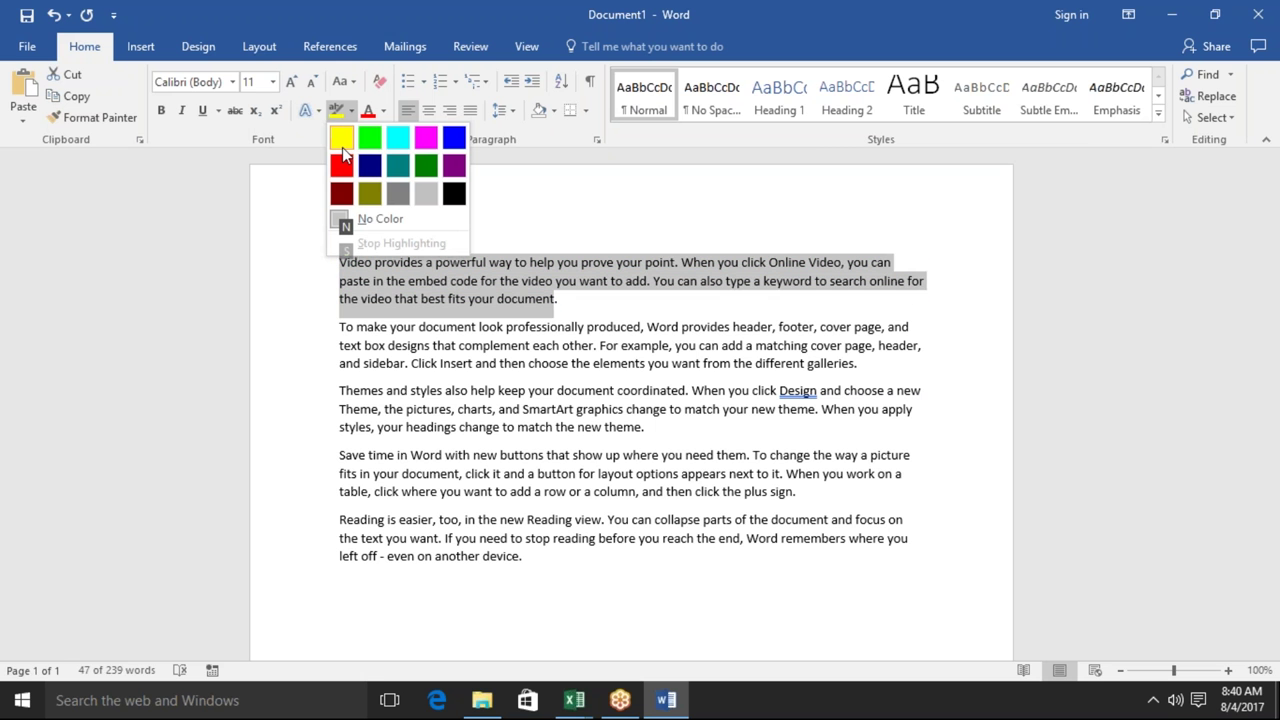
key("Left")
key("Down")
key("Up")
key("Right")
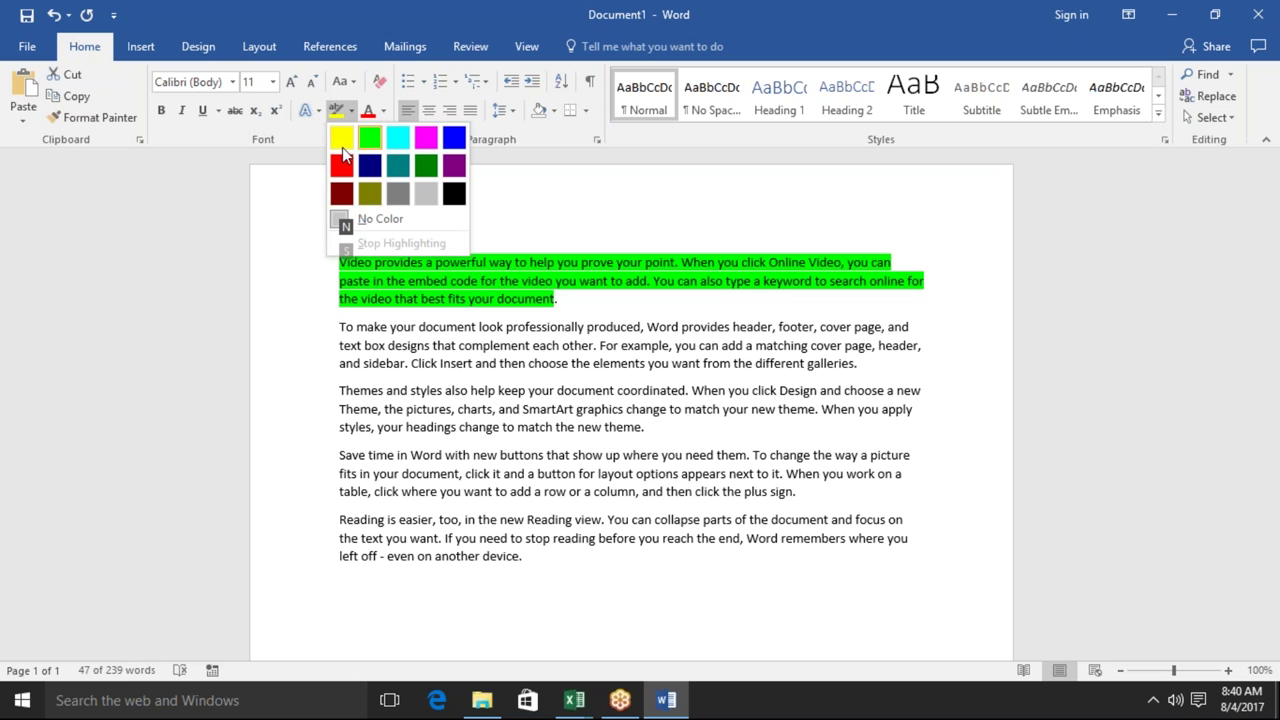
key("Return")
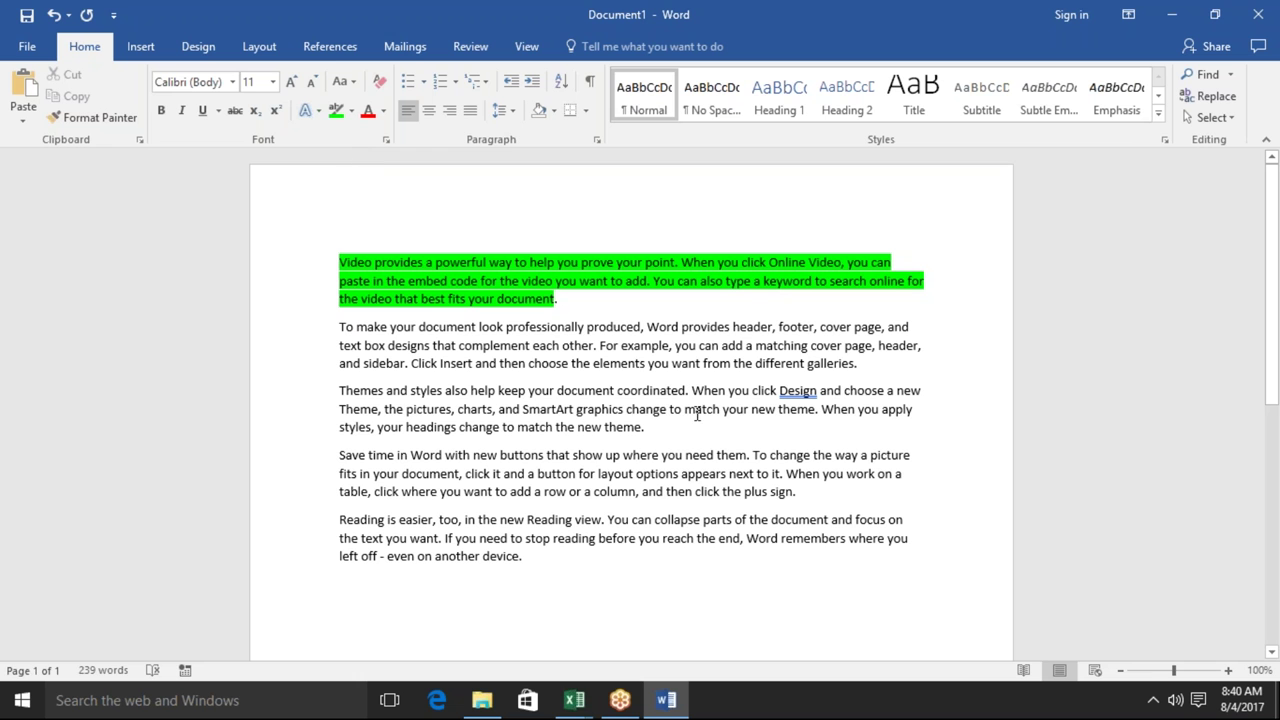
left_click_drag(650, 428, 339, 390)
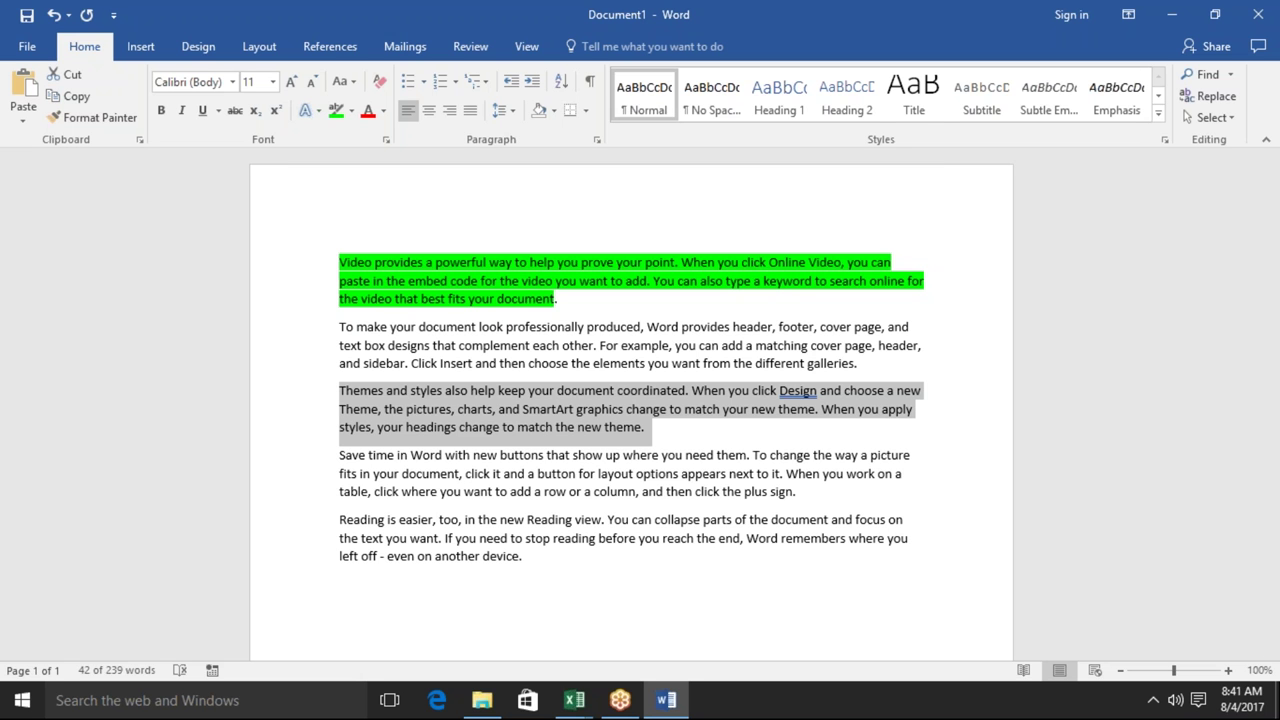
Step: Center the 'Themes and styles' paragraph with the KeyTips sequence Alt, H, A, C
key("alt")
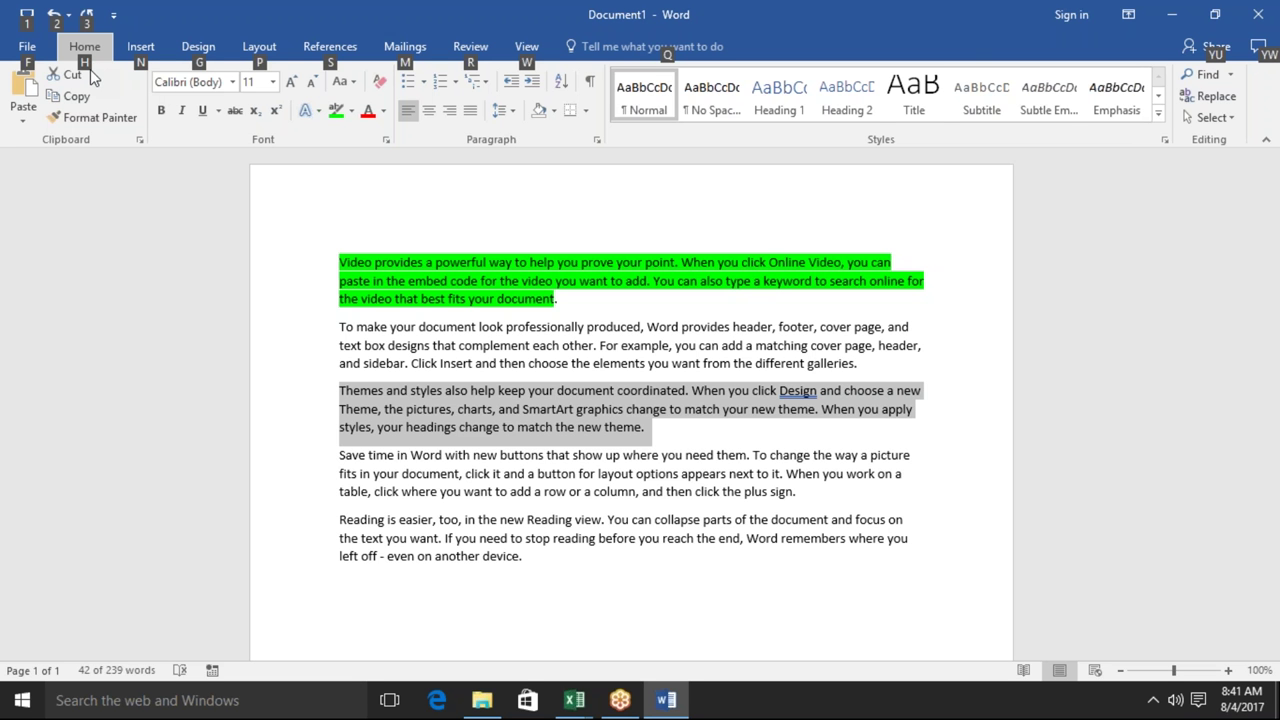
key("h")
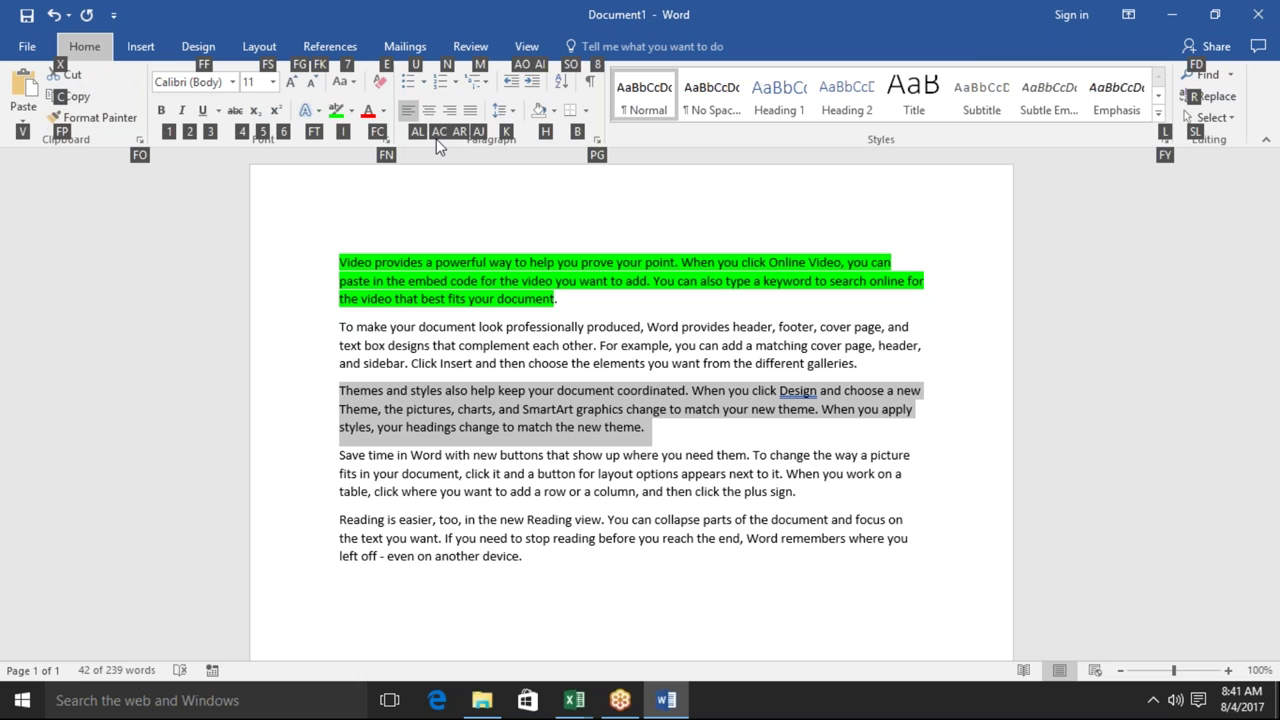
key("a")
key("c")
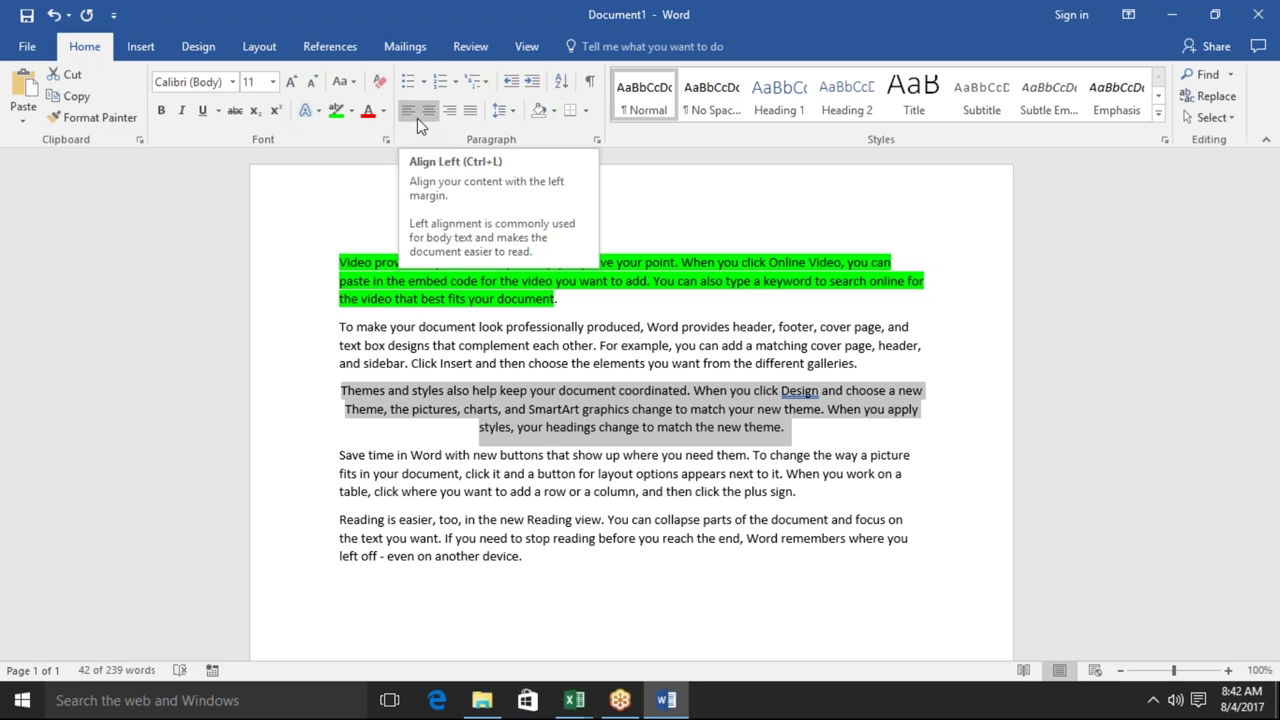
key("super")
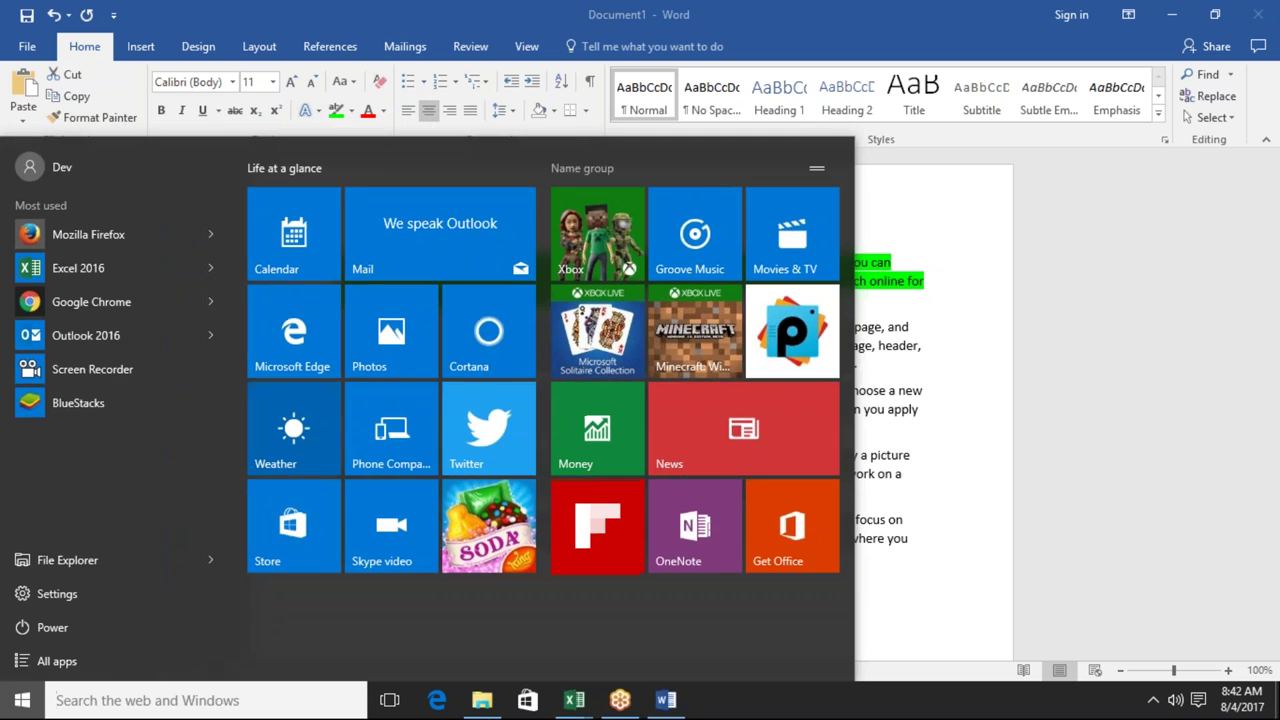
left_click(1026, 240)
left_click(829, 228)
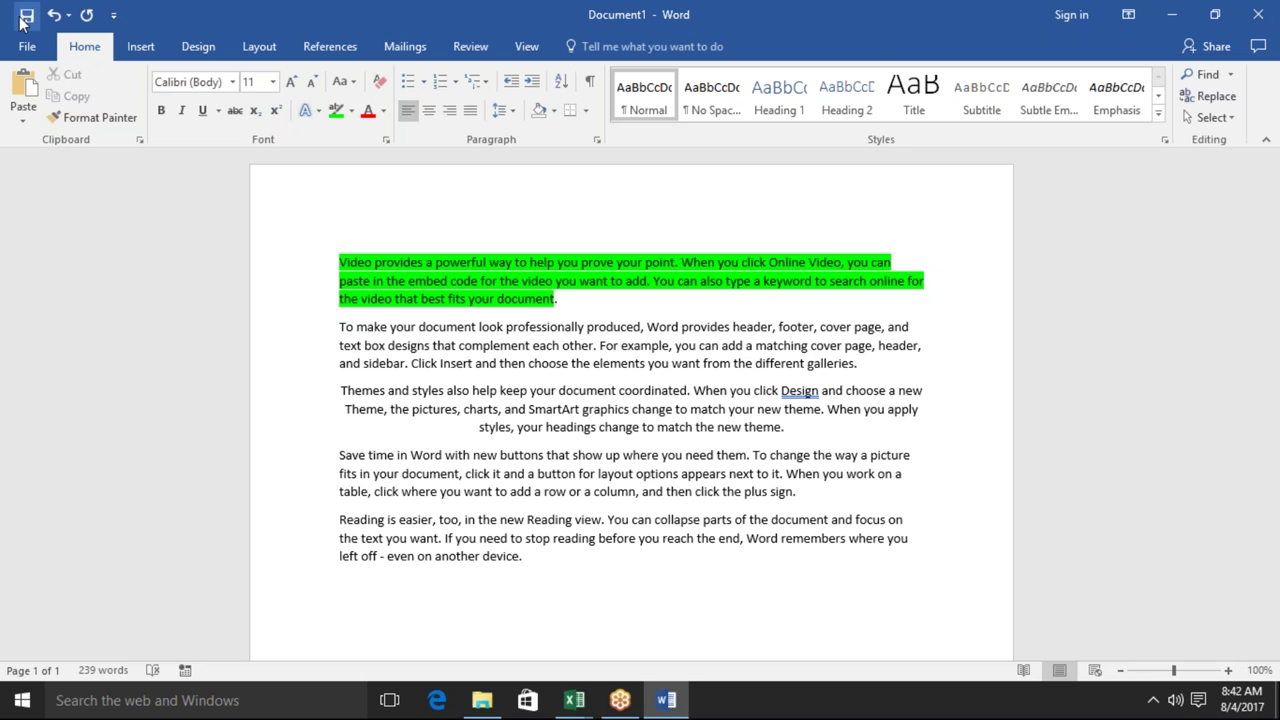
Step: Visit and leave the File view, then minimize Word to reveal the desktop with Windows+D
left_click(31, 50)
left_click(31, 48)
key("super+d")
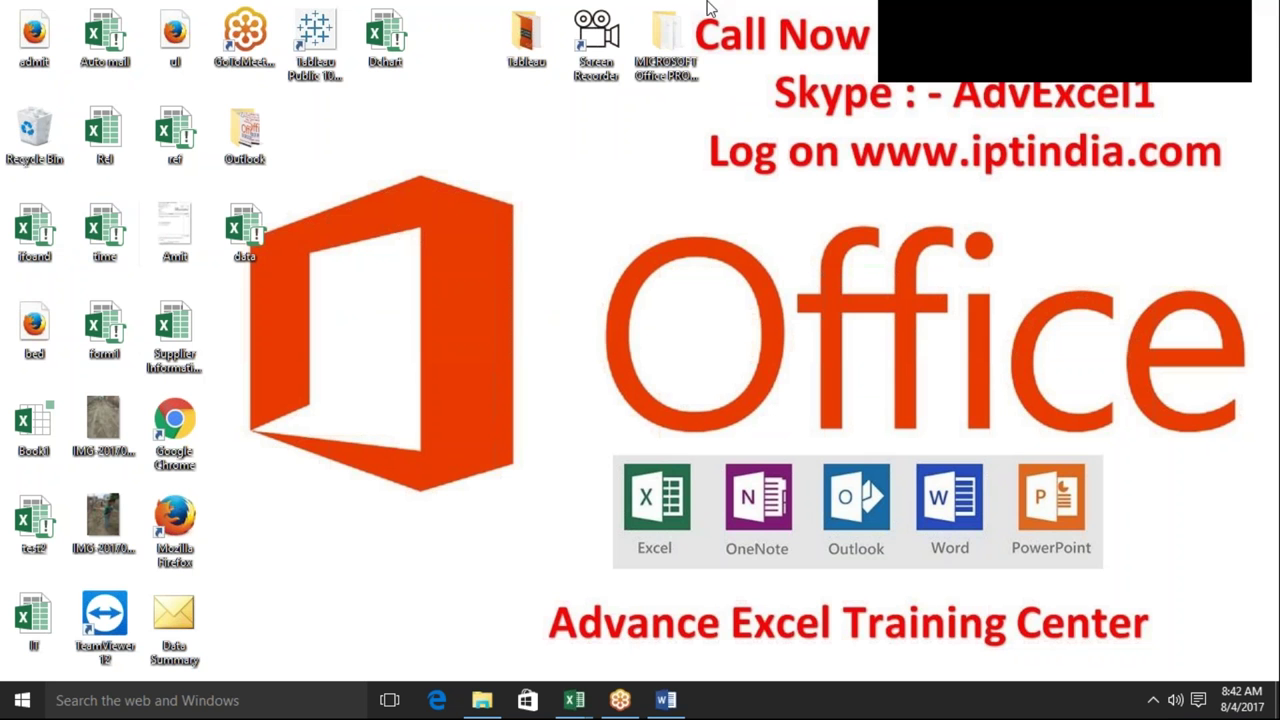